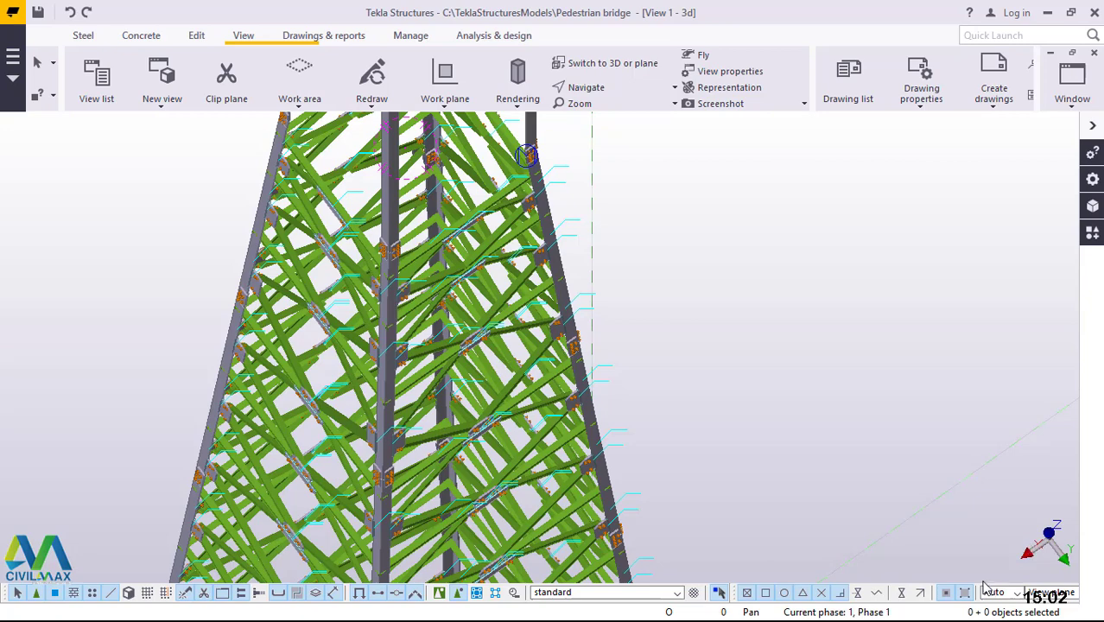
- Examine the unbraced vertical legs at the tower's top, rotating the 3D view about the right-hand upper leg
scroll(537, 451, down, 3)
scroll(476, 268, down, 2)
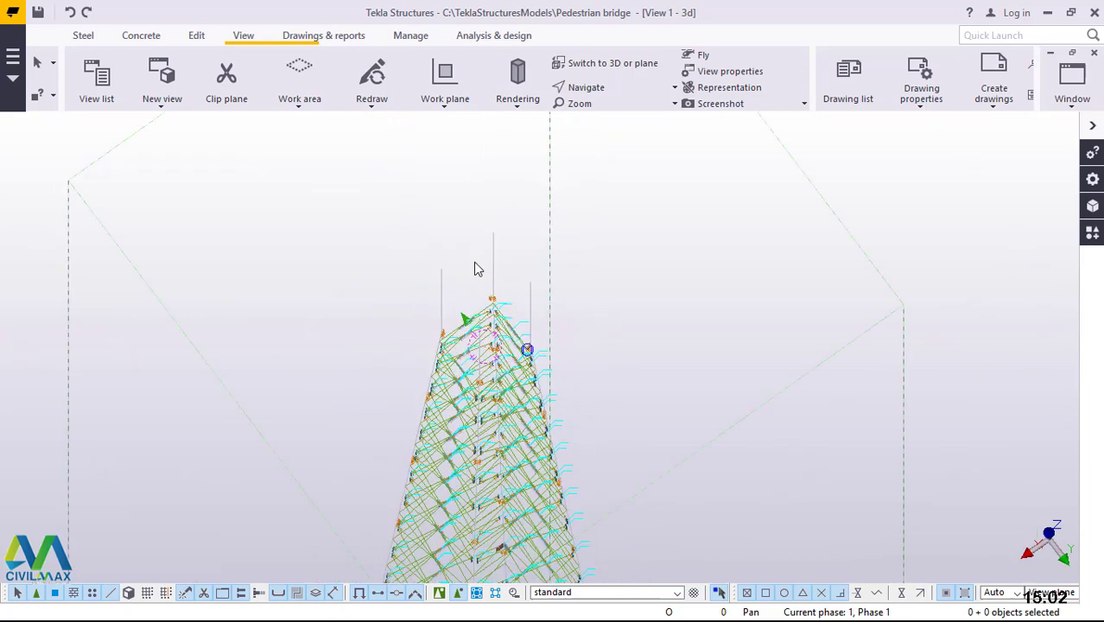
scroll(476, 266, up, 5)
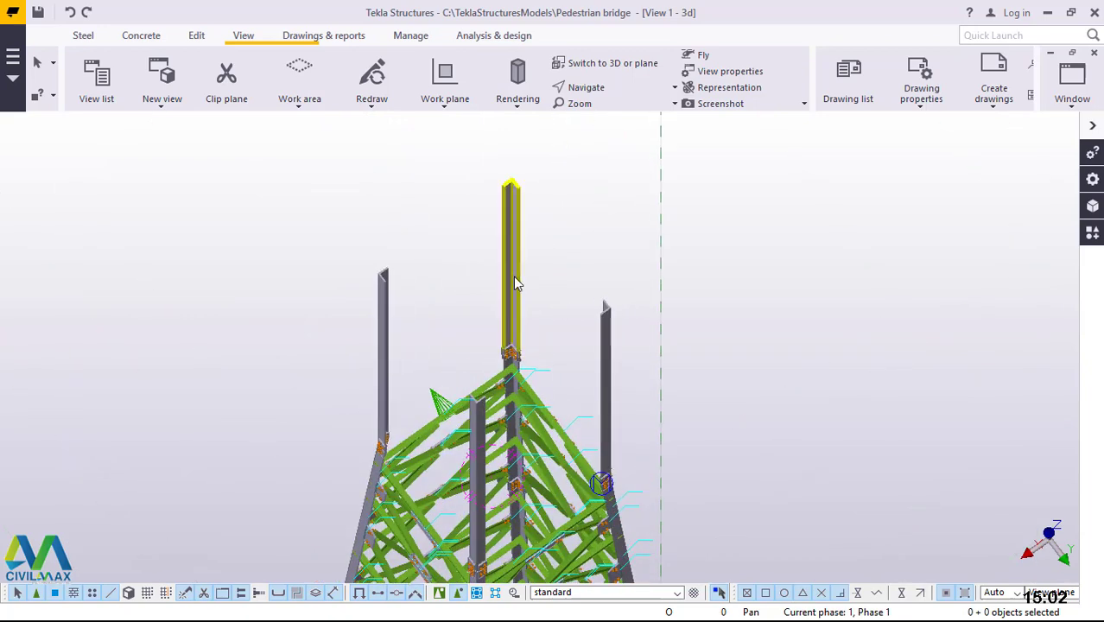
click(615, 86)
click(623, 115)
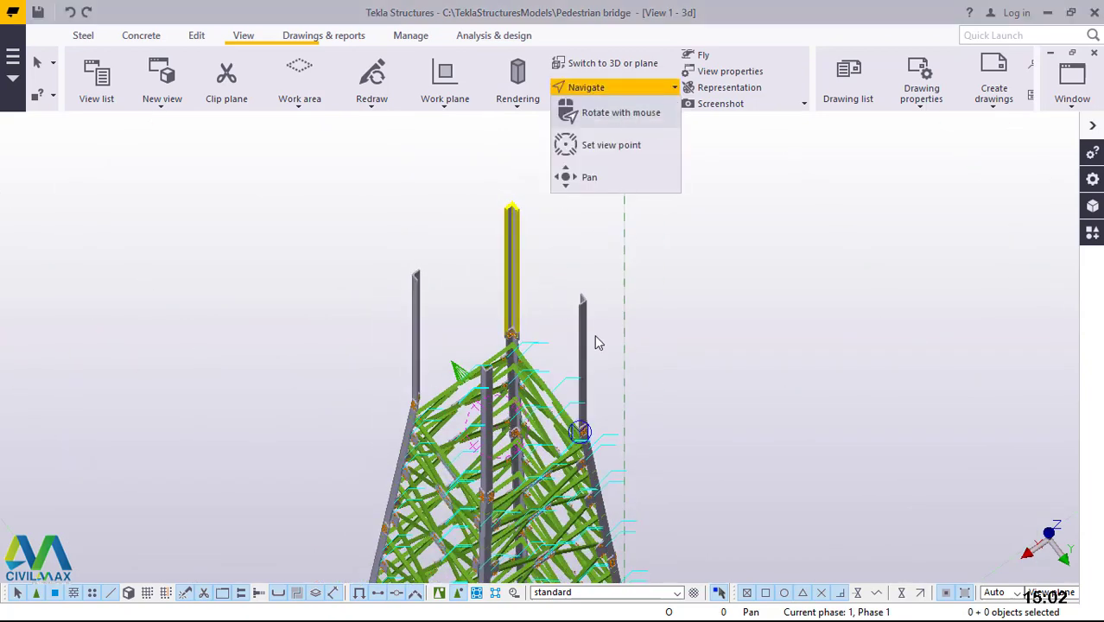
click(585, 333)
drag(588, 323, 582, 226)
scroll(564, 261, down, 2)
ctrl+middle_drag(591, 334, 572, 299)
scroll(572, 299, up, 2)
right_click(698, 205)
click(741, 214)
scroll(511, 163, up, 1)
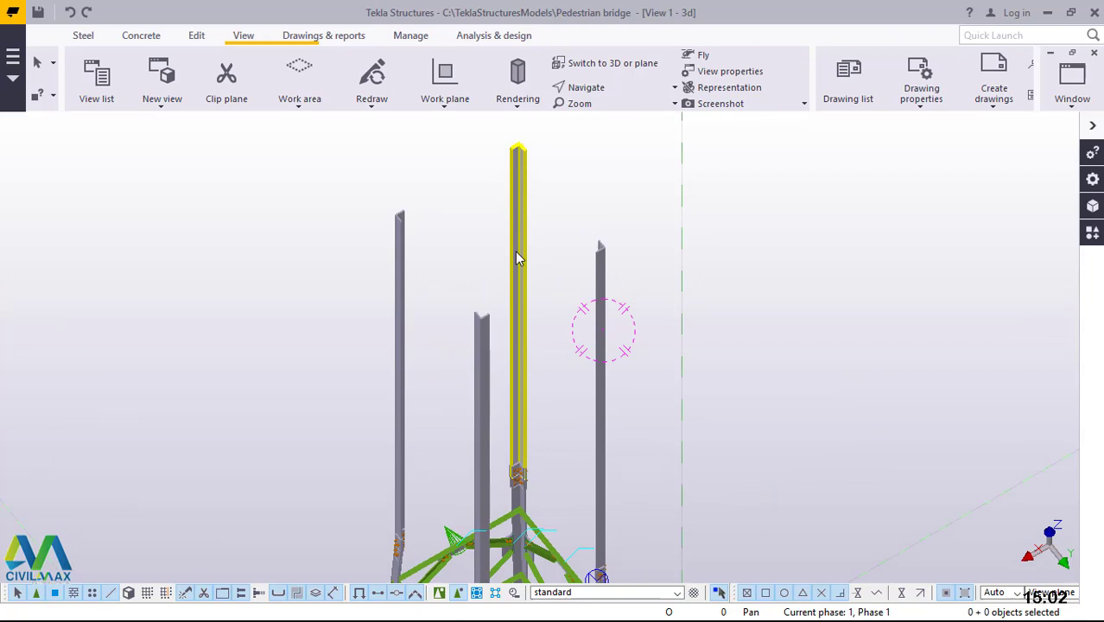
- Inspect the splice joints where the vertical upper legs meet the braced tower, viewing them from a lower angle
scroll(506, 337, down, 4)
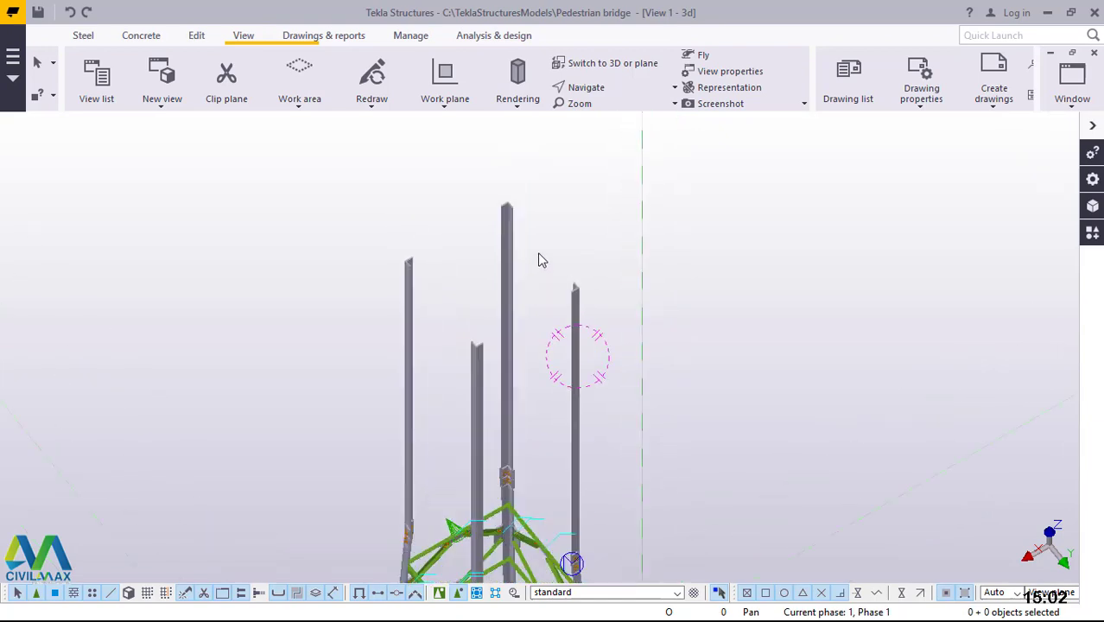
scroll(518, 363, down, 2)
scroll(527, 393, up, 6)
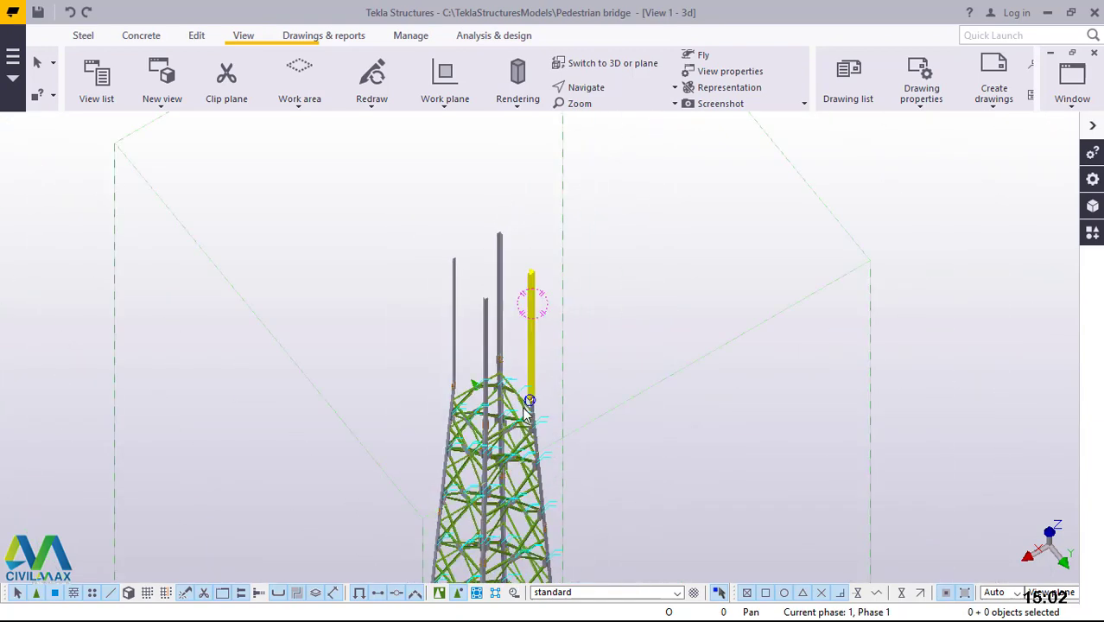
scroll(648, 167, up, 2)
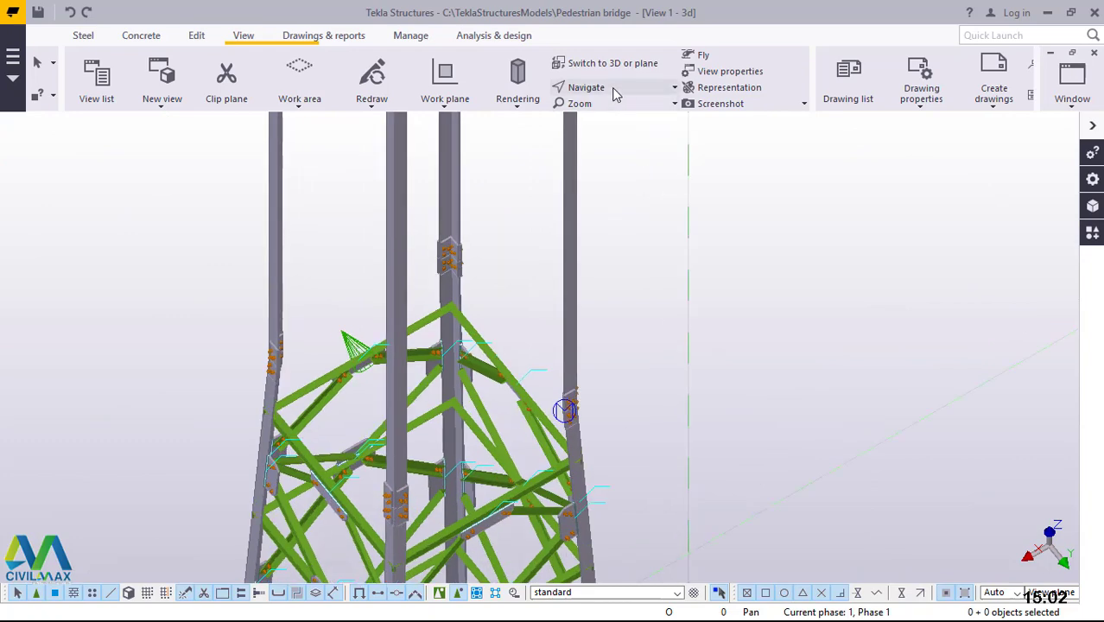
click(605, 87)
click(614, 120)
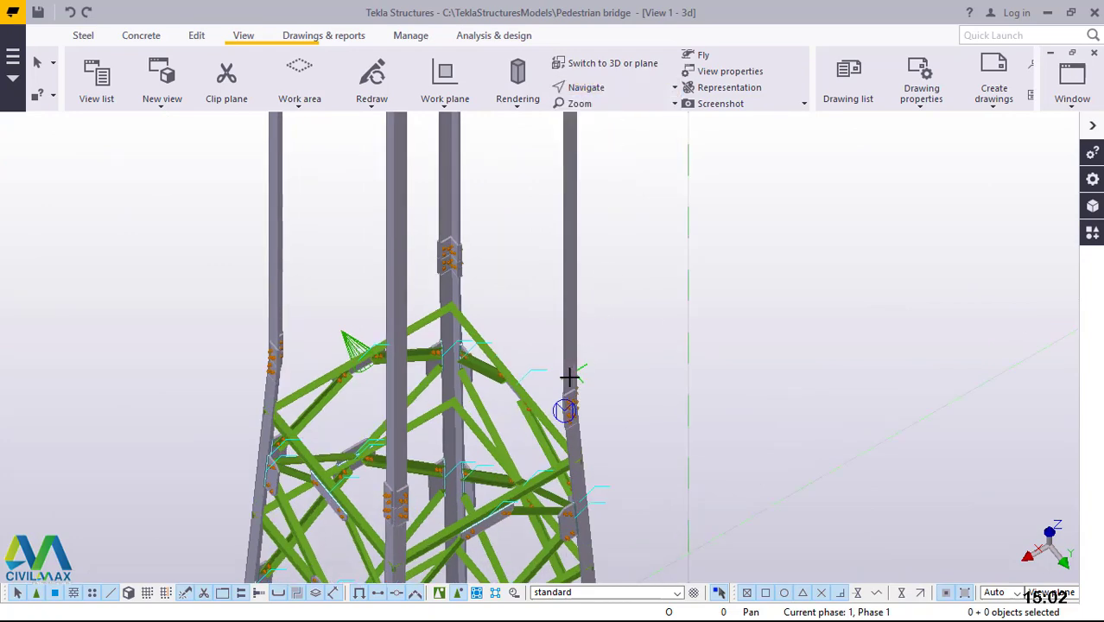
drag(580, 393, 546, 308)
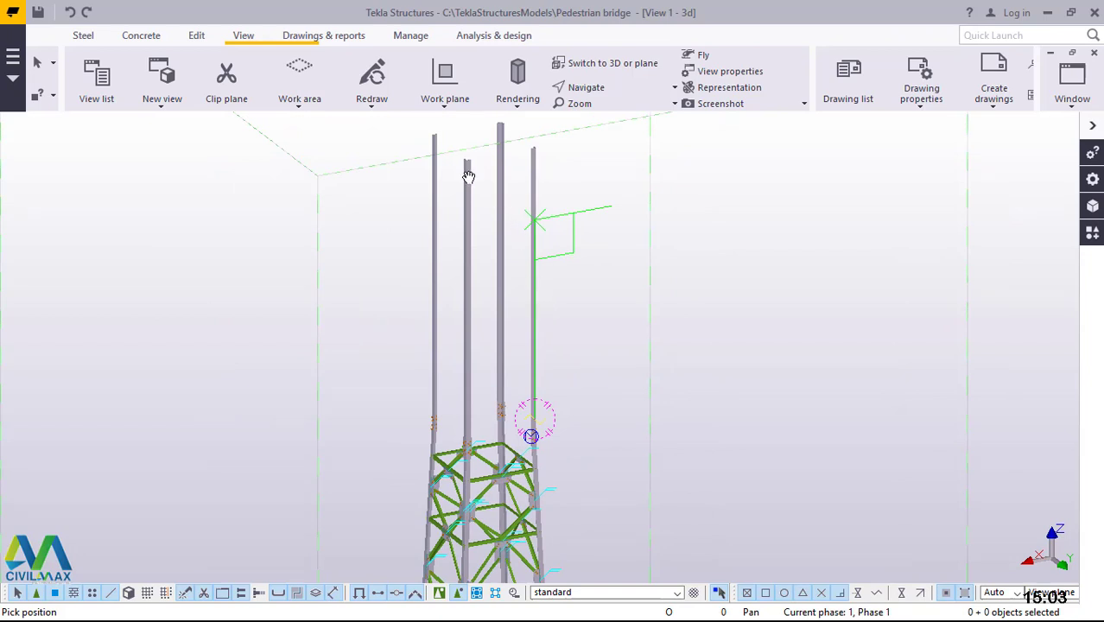
scroll(466, 166, up, 2)
scroll(453, 234, down, 2)
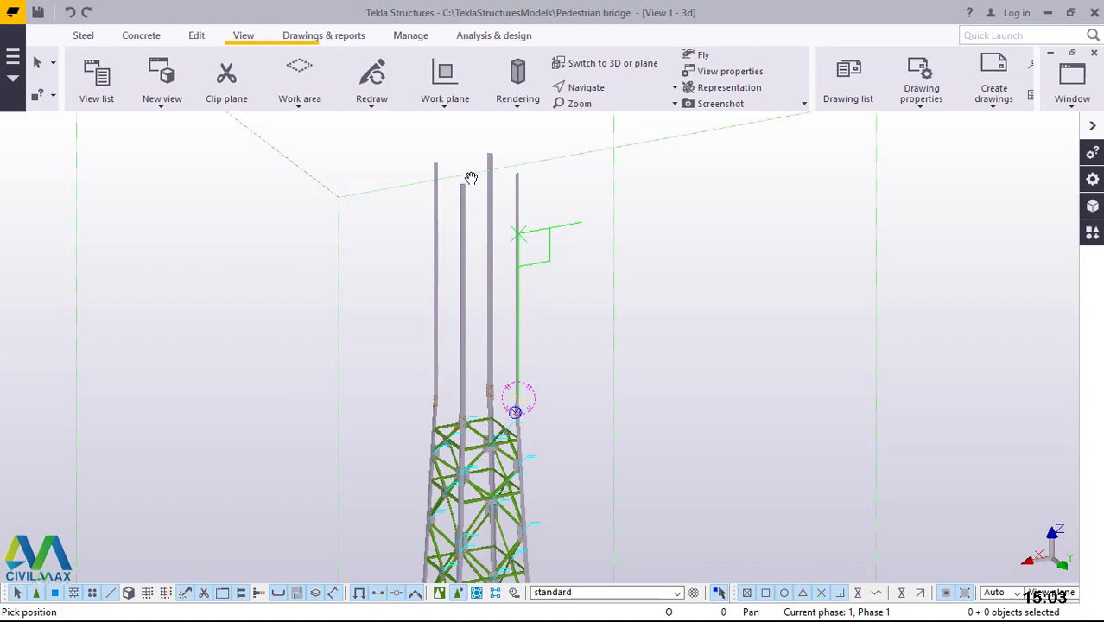
right_click(678, 202)
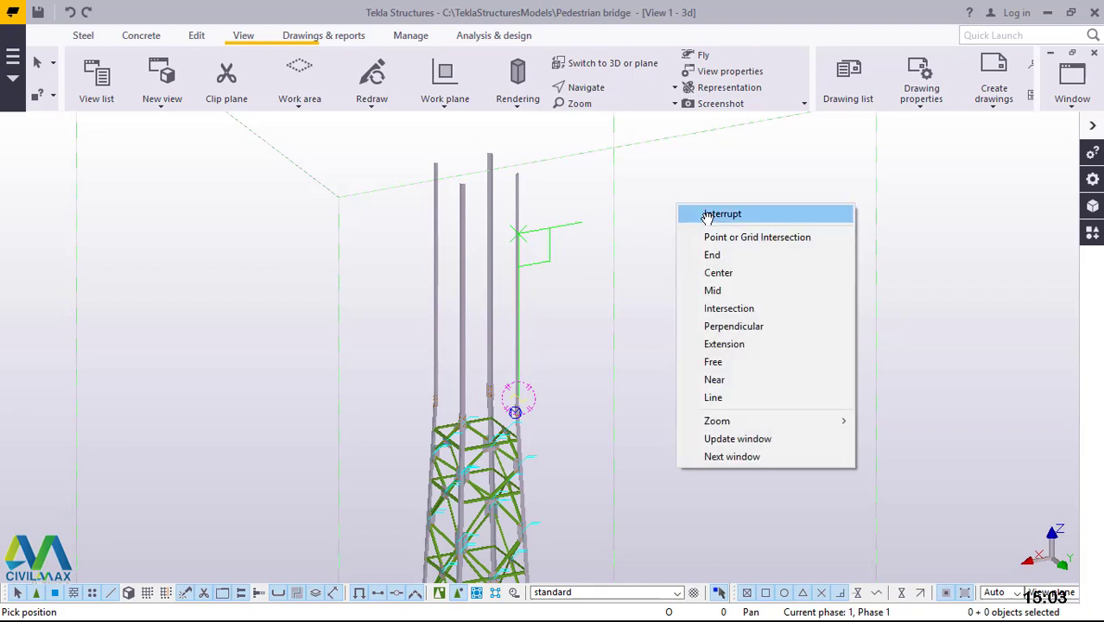
click(709, 215)
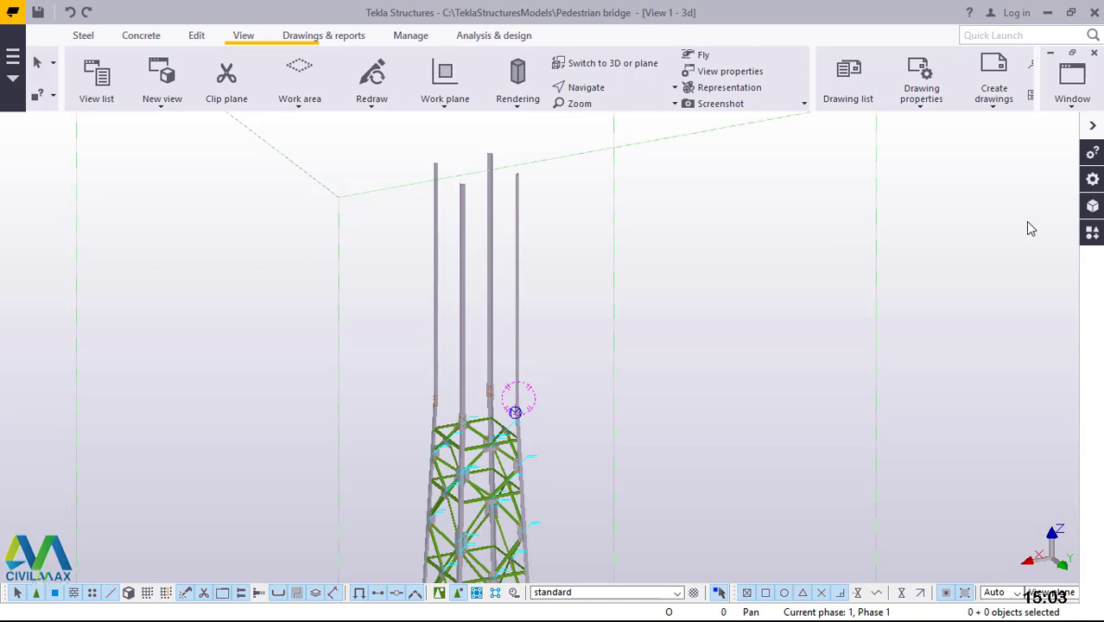
- Search the component catalog for "brac" and open the properties of Tensioner brace and compression bar (13)
click(1092, 233)
double_click(864, 197)
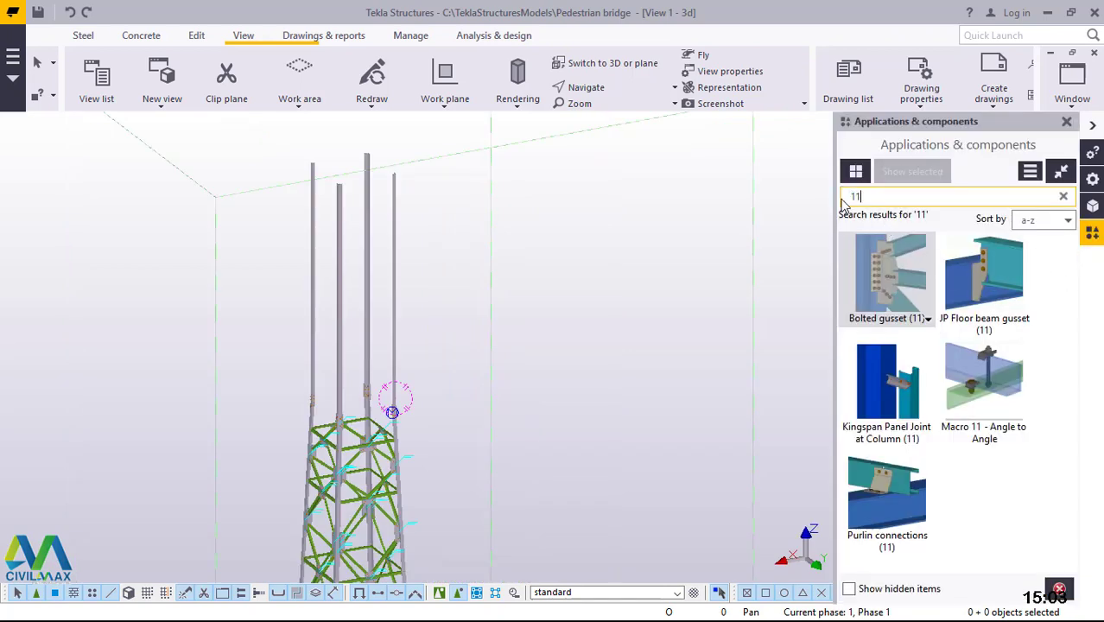
text(brac)
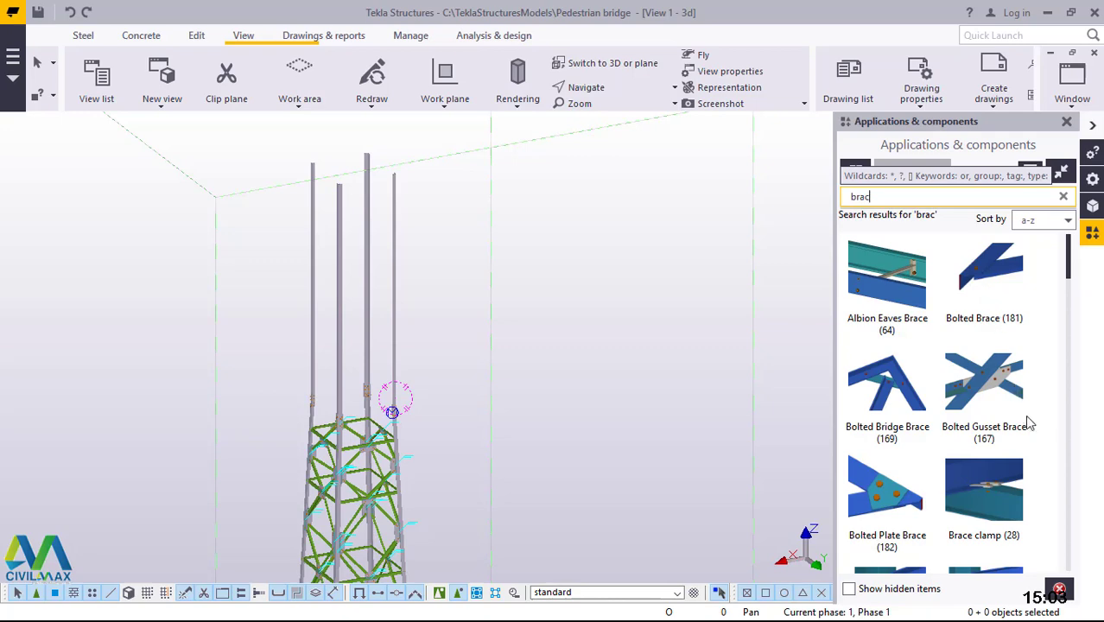
scroll(944, 470, down, 8)
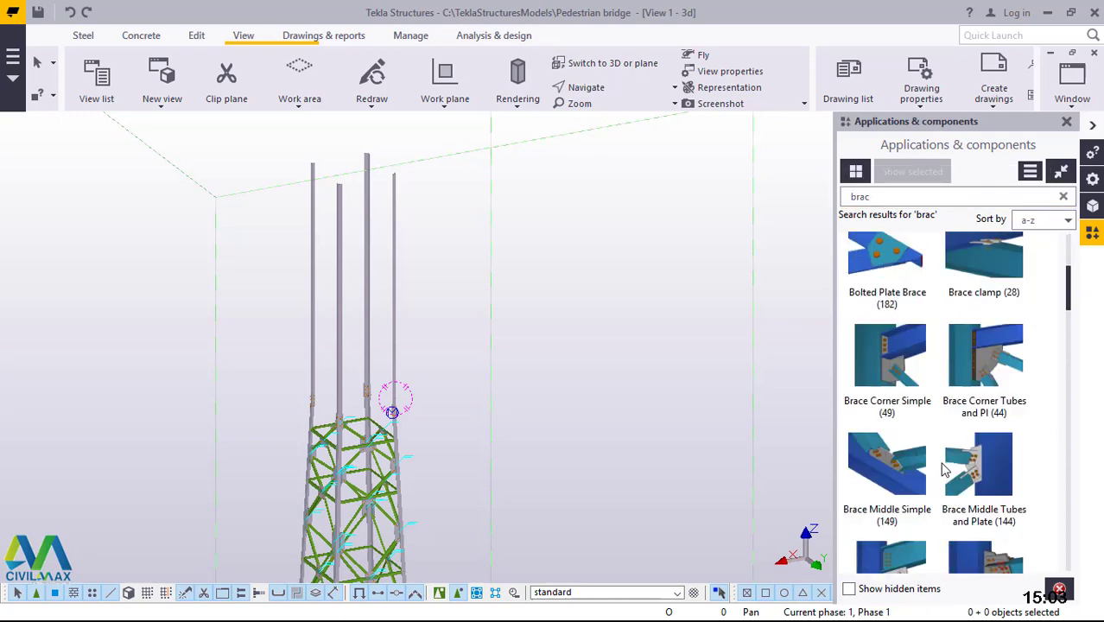
scroll(943, 470, down, 6)
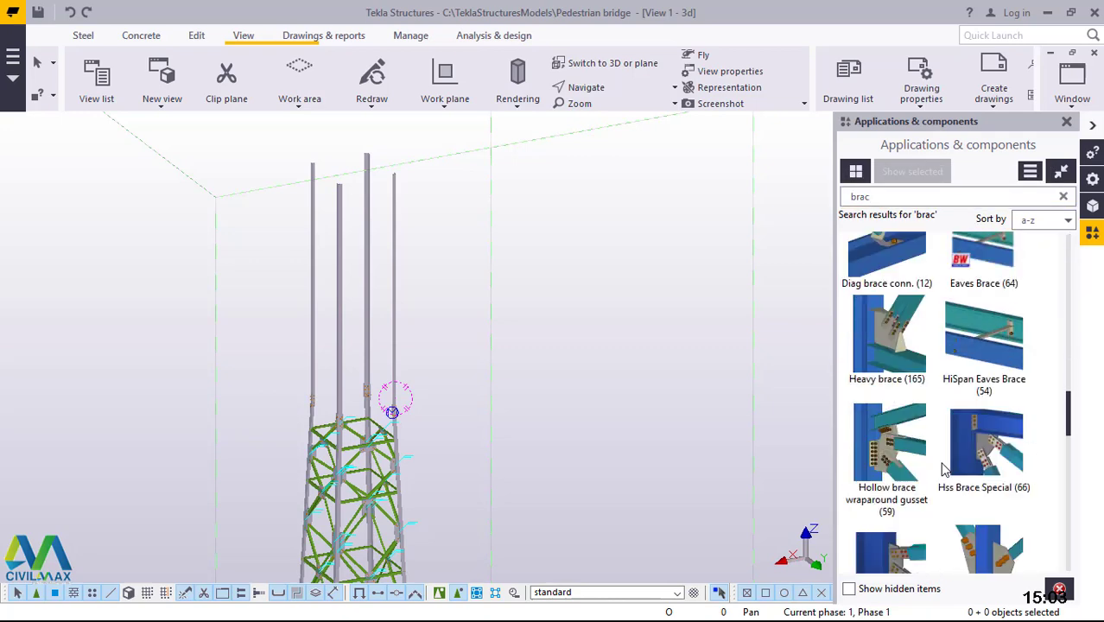
scroll(946, 470, down, 5)
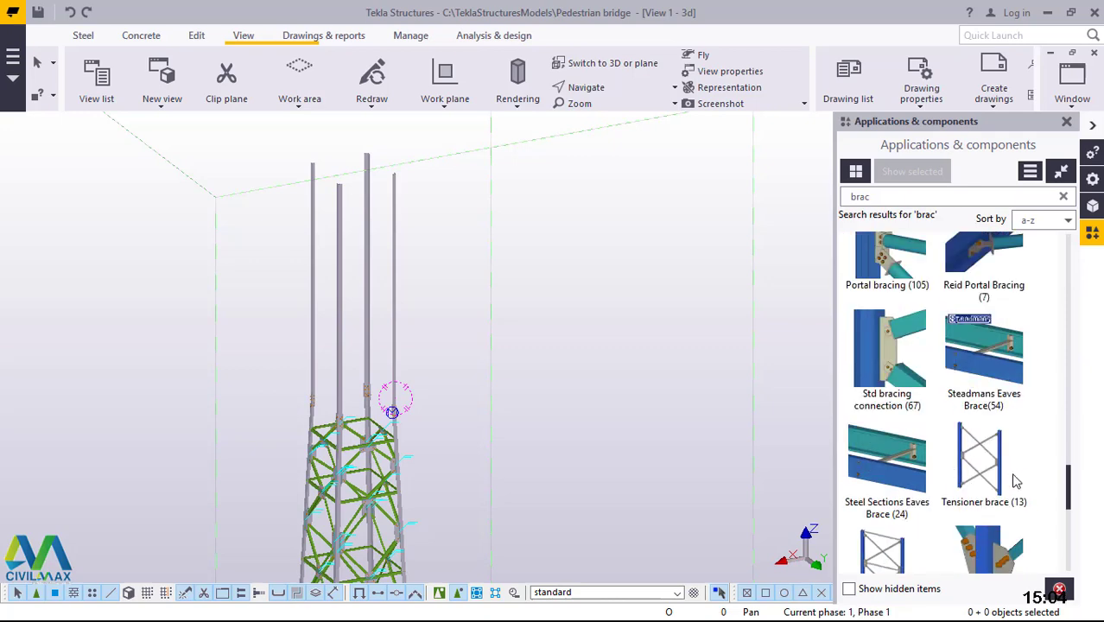
scroll(985, 471, down, 2)
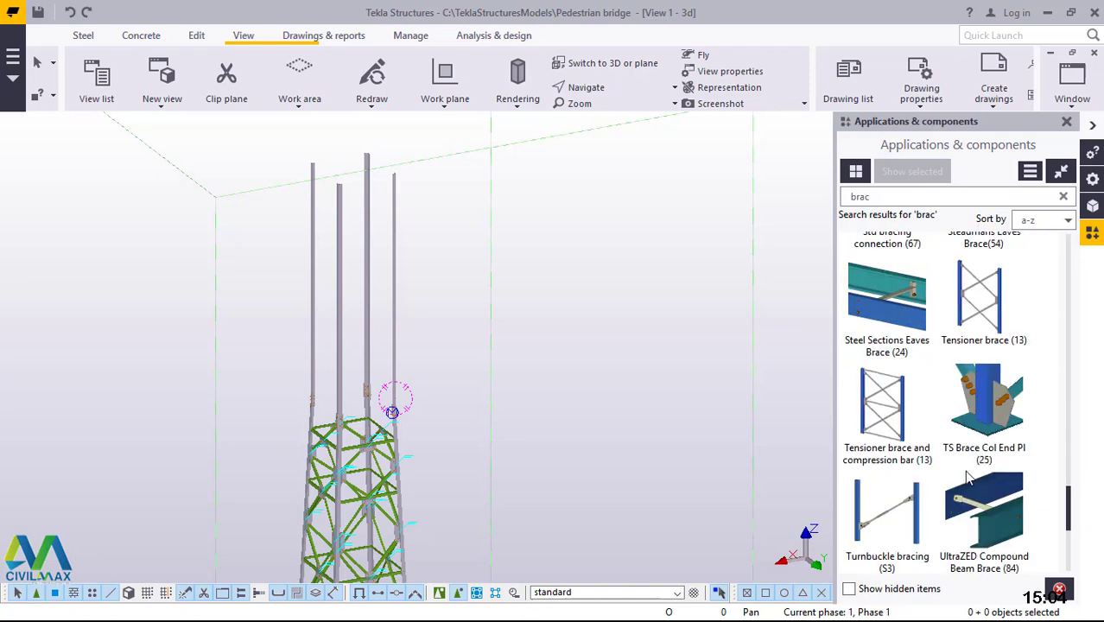
click(892, 413)
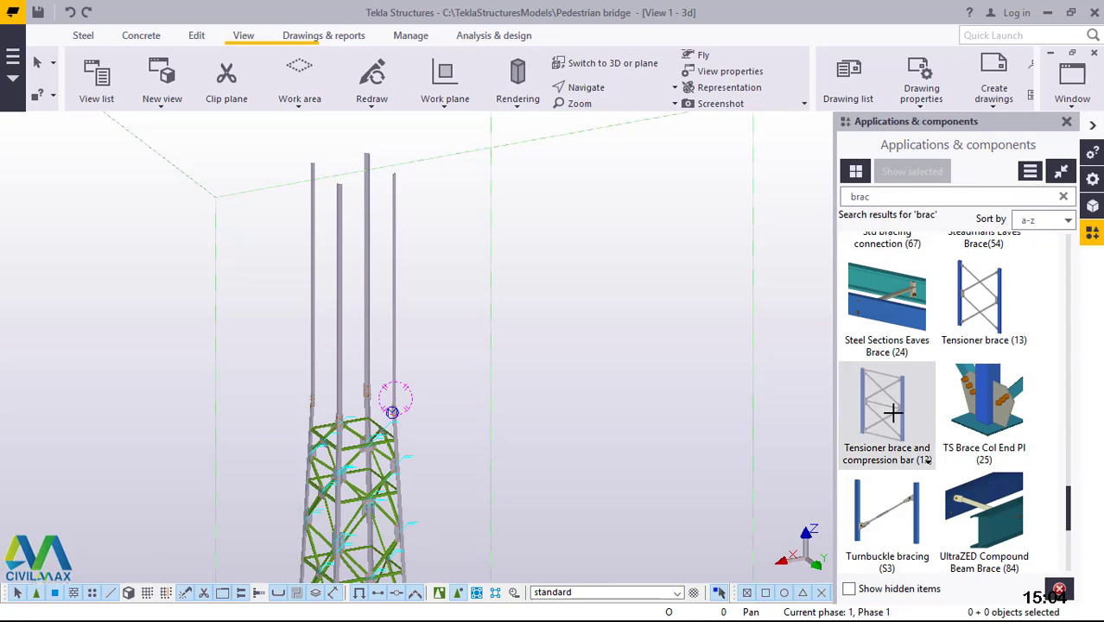
double_click(893, 413)
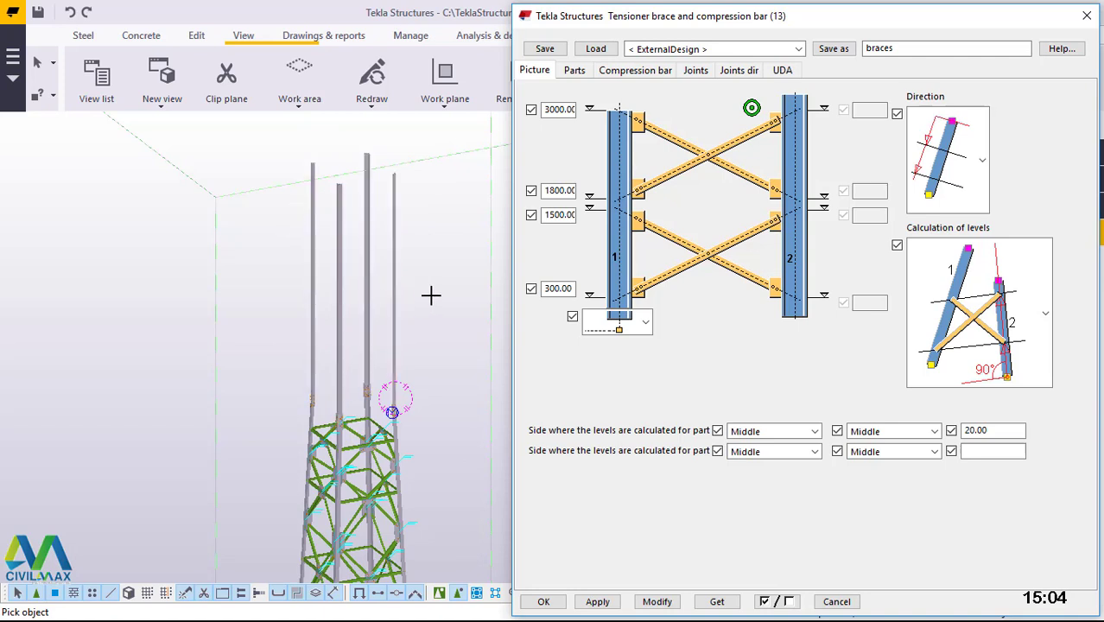
- Load the saved "braces" settings into the Tensioner brace and compression bar (13) component and submit them with Modify
click(800, 51)
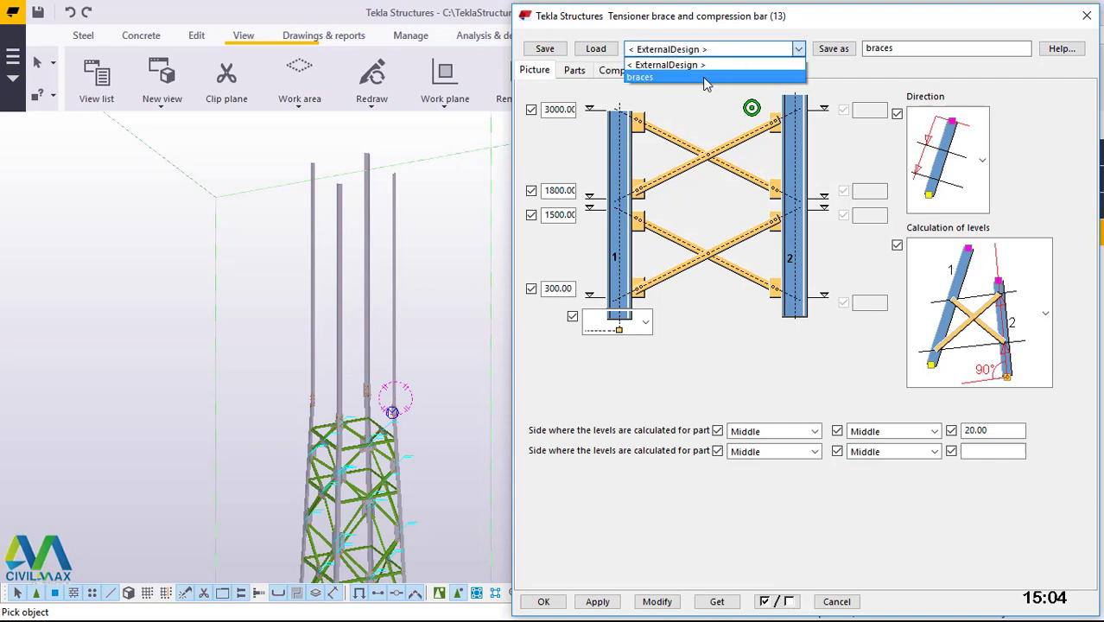
click(706, 78)
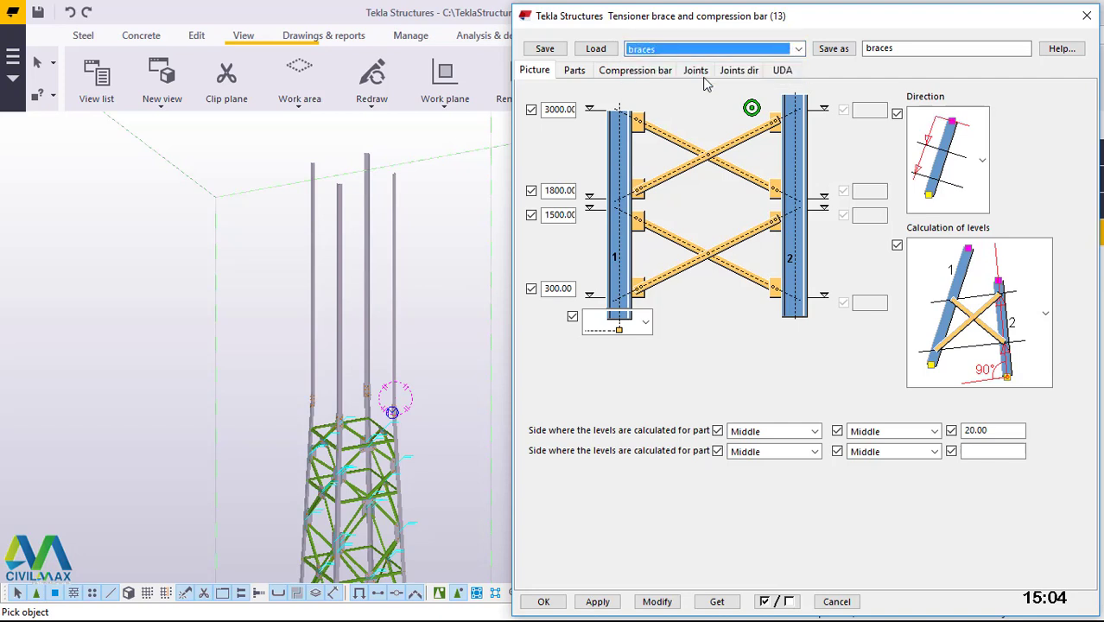
click(596, 49)
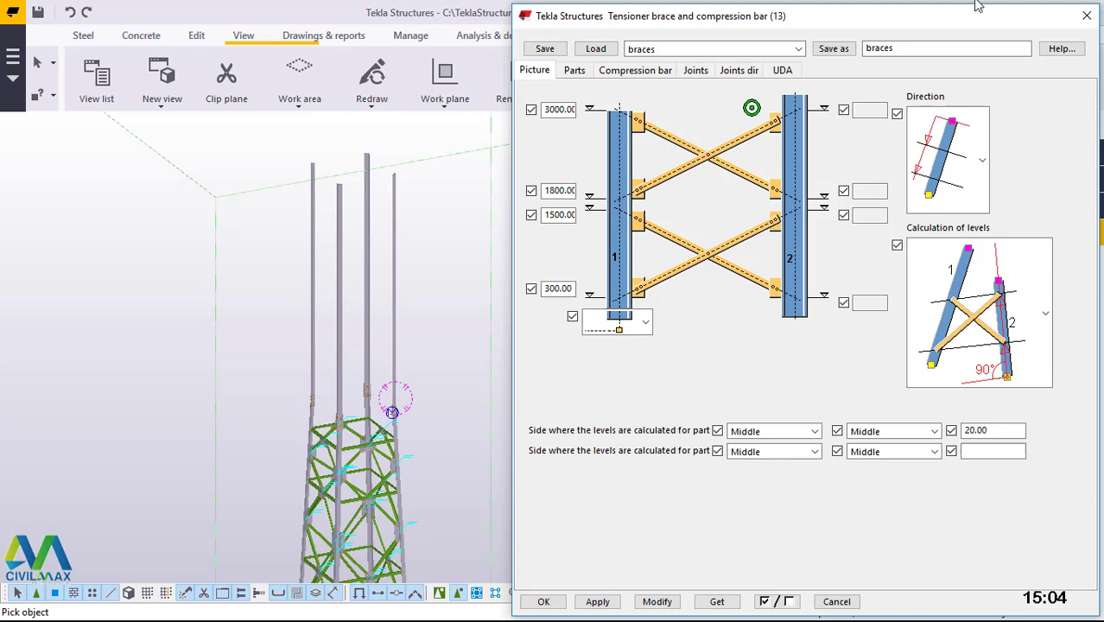
drag(907, 48, 867, 41)
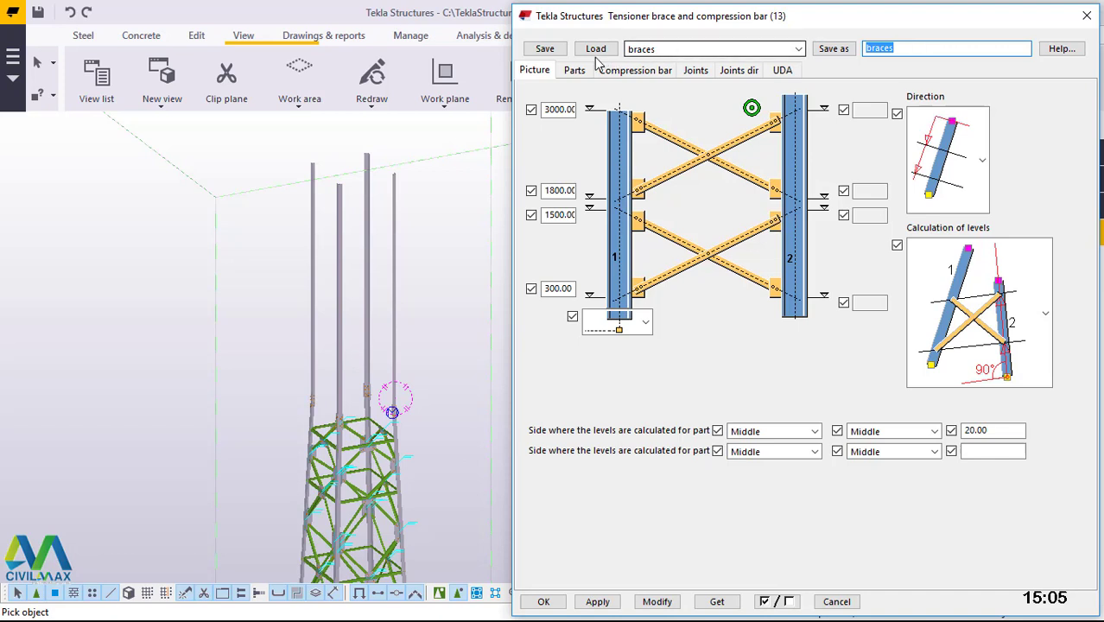
click(596, 48)
click(659, 606)
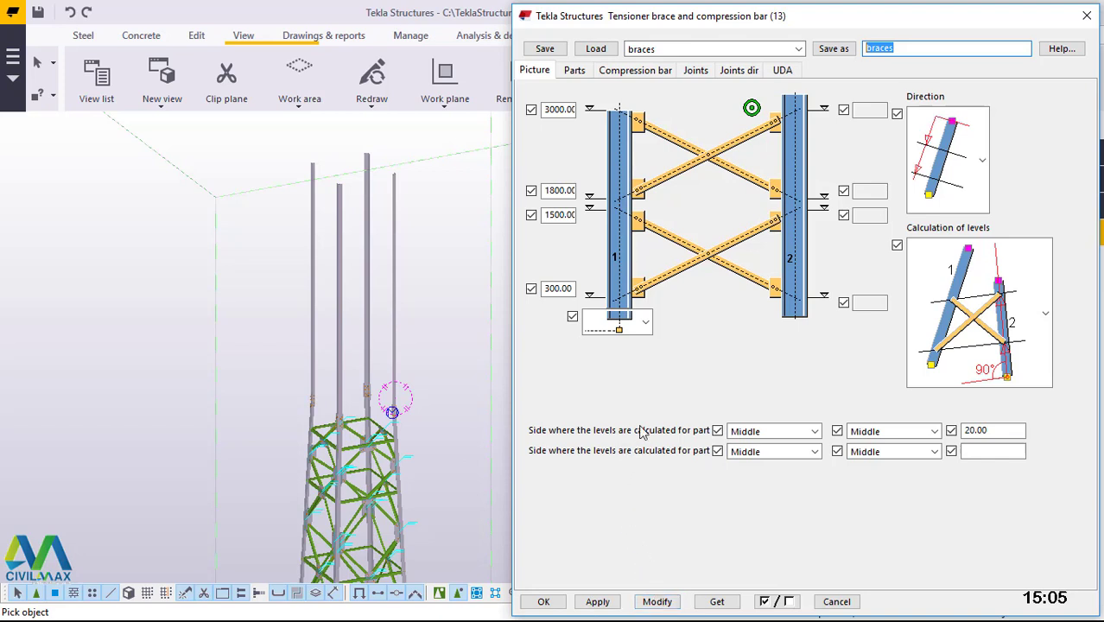
click(657, 602)
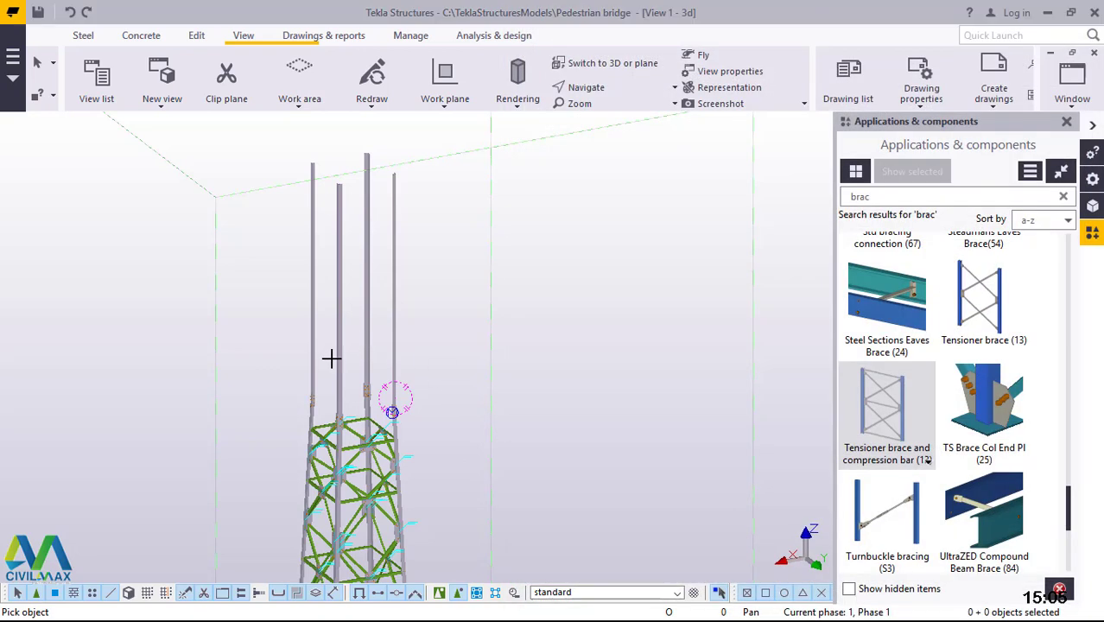
- Add the tensioner brace and compression bar between the front and right vertical legs, just above their splices
scroll(331, 356, up, 2)
scroll(339, 341, up, 1)
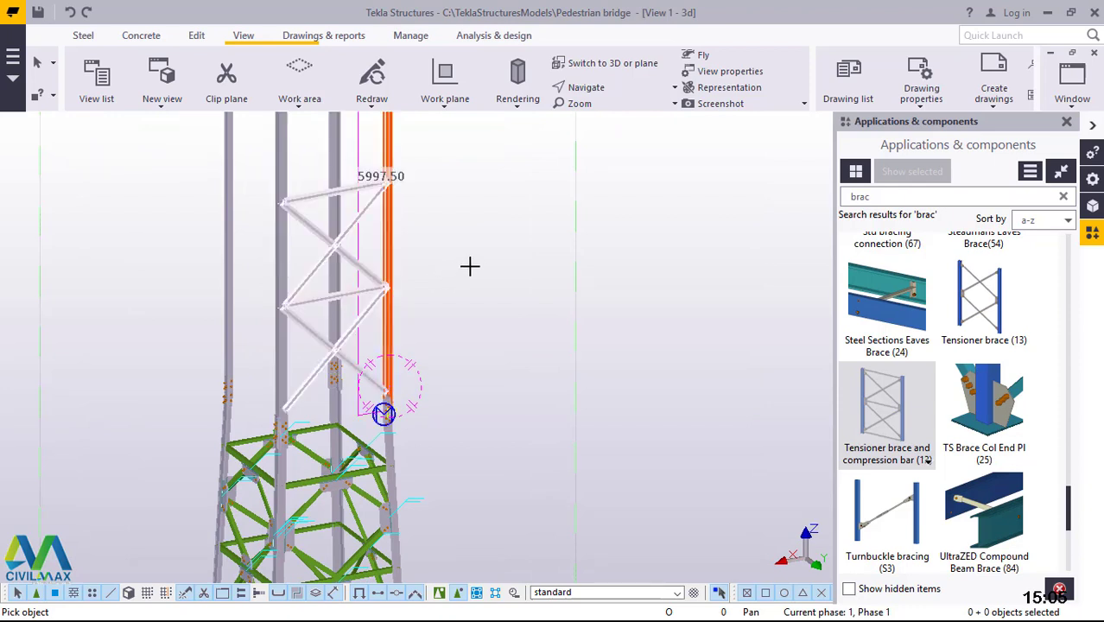
right_click(485, 210)
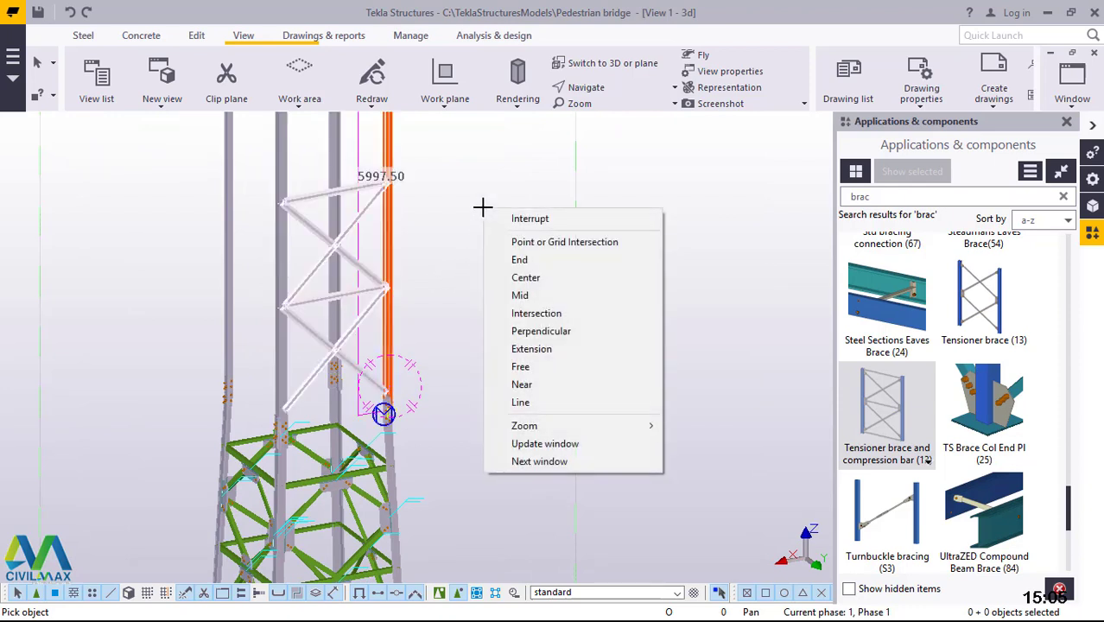
click(525, 219)
scroll(435, 407, down, 4)
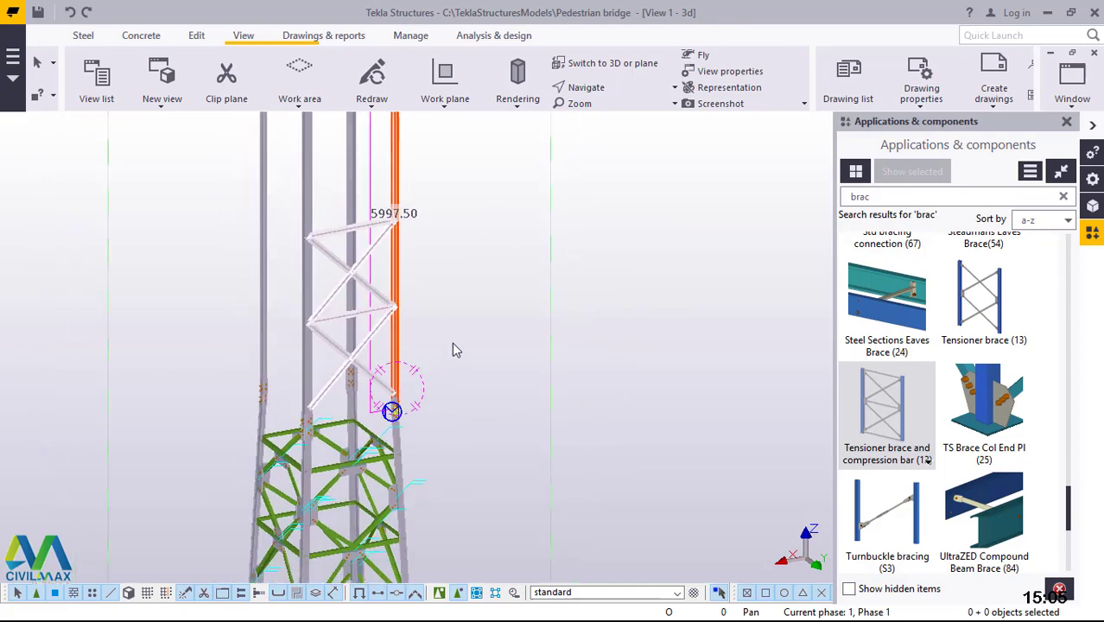
scroll(401, 246, up, 3)
click(441, 201)
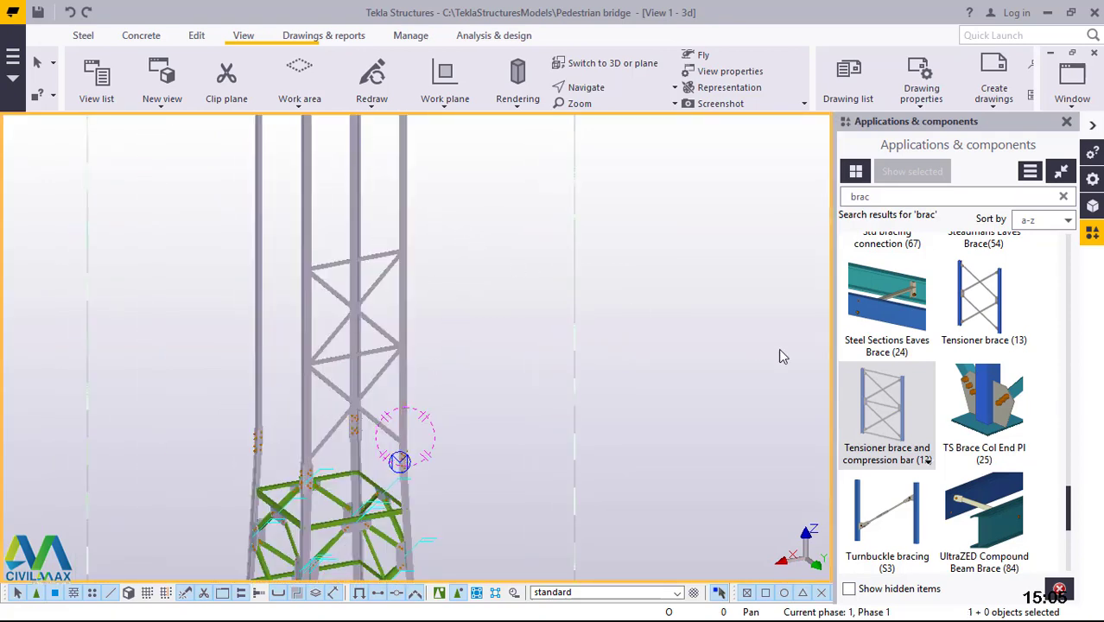
- Try to add the tensioner brace and compression bar between the left and front vertical legs, and undo it
click(886, 416)
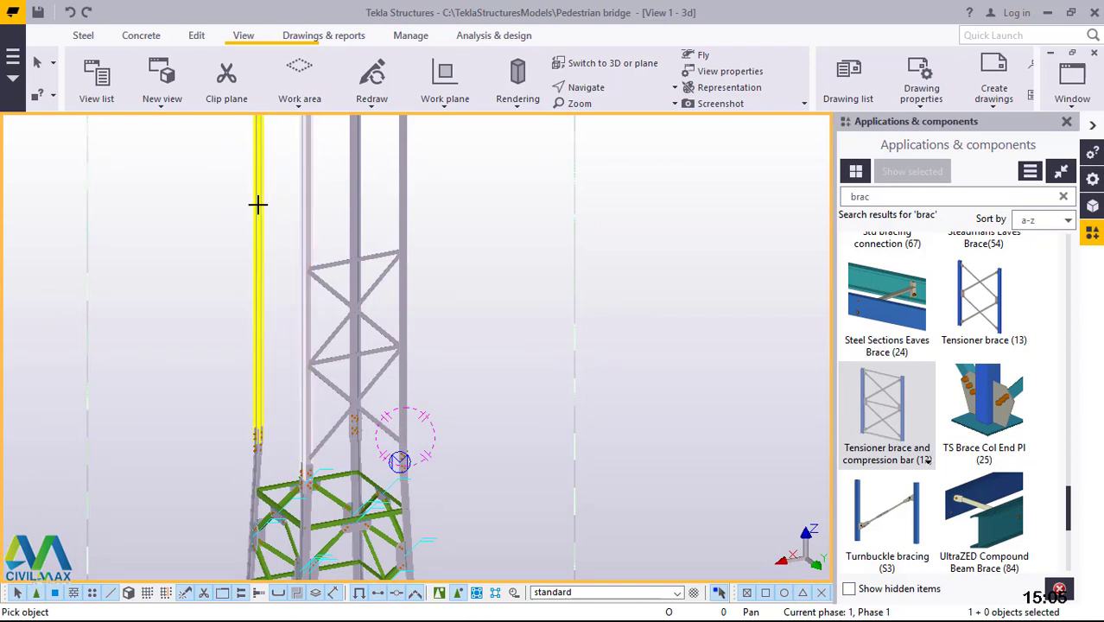
click(471, 220)
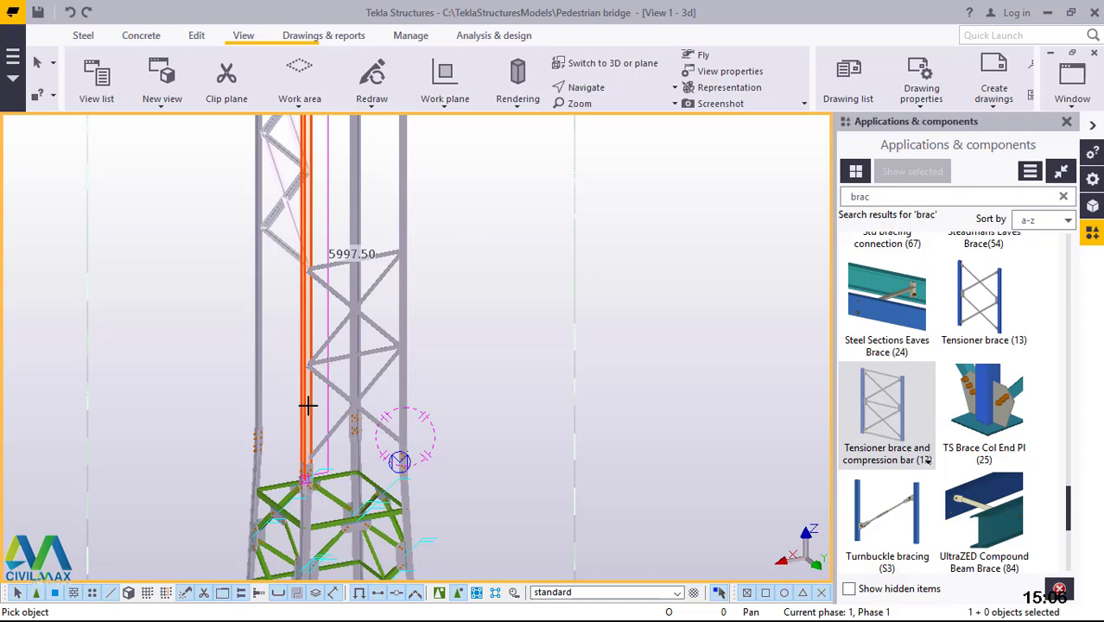
scroll(292, 419, down, 3)
scroll(298, 222, down, 3)
scroll(298, 215, up, 1)
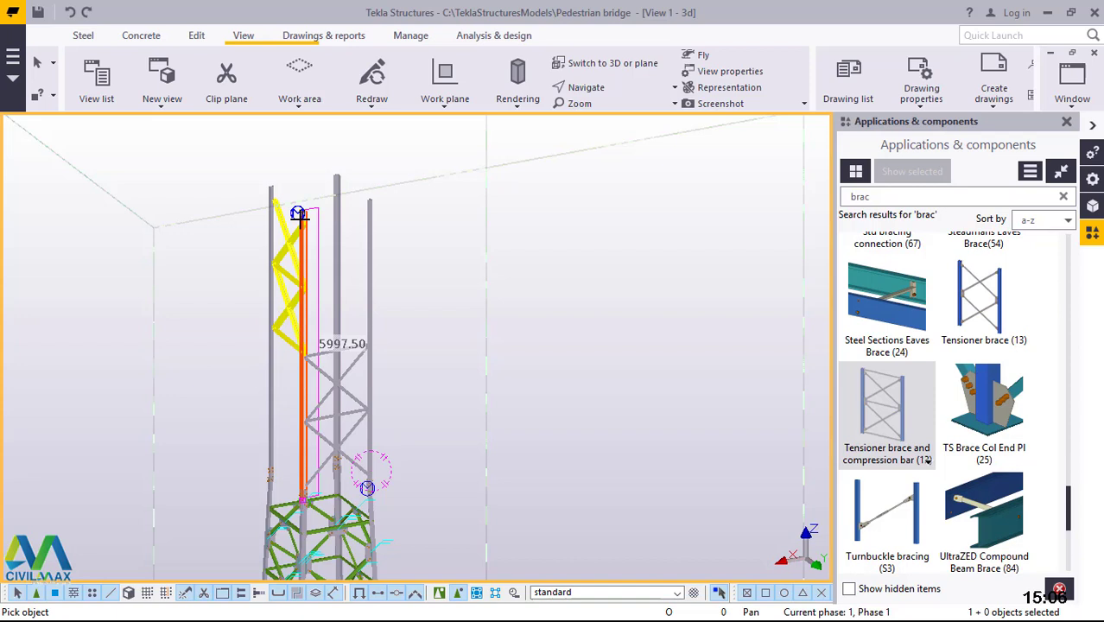
click(336, 211)
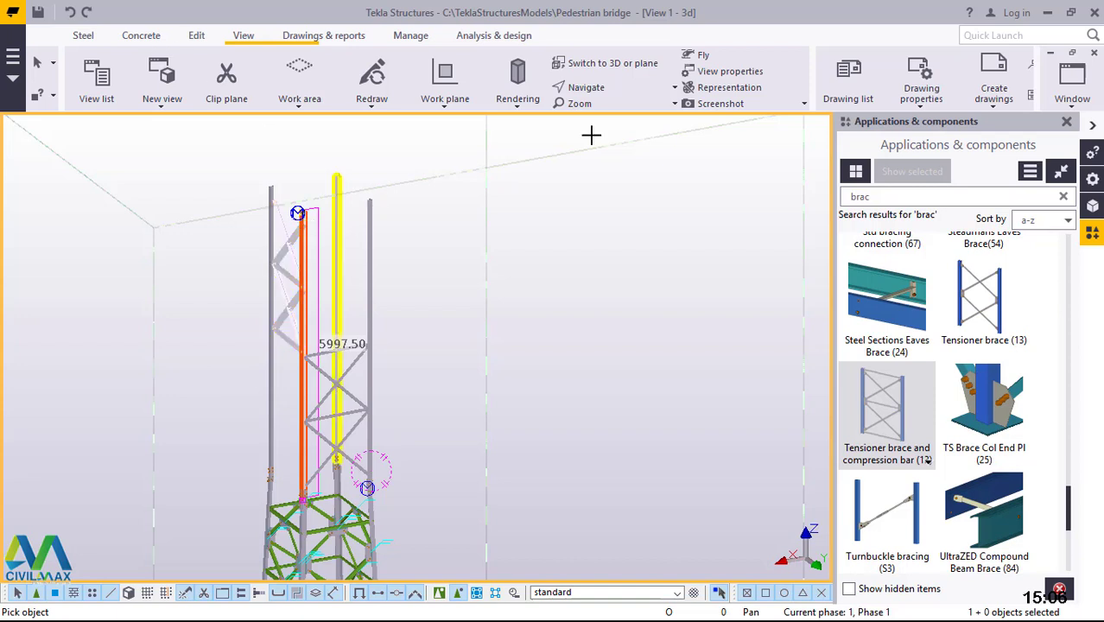
click(75, 12)
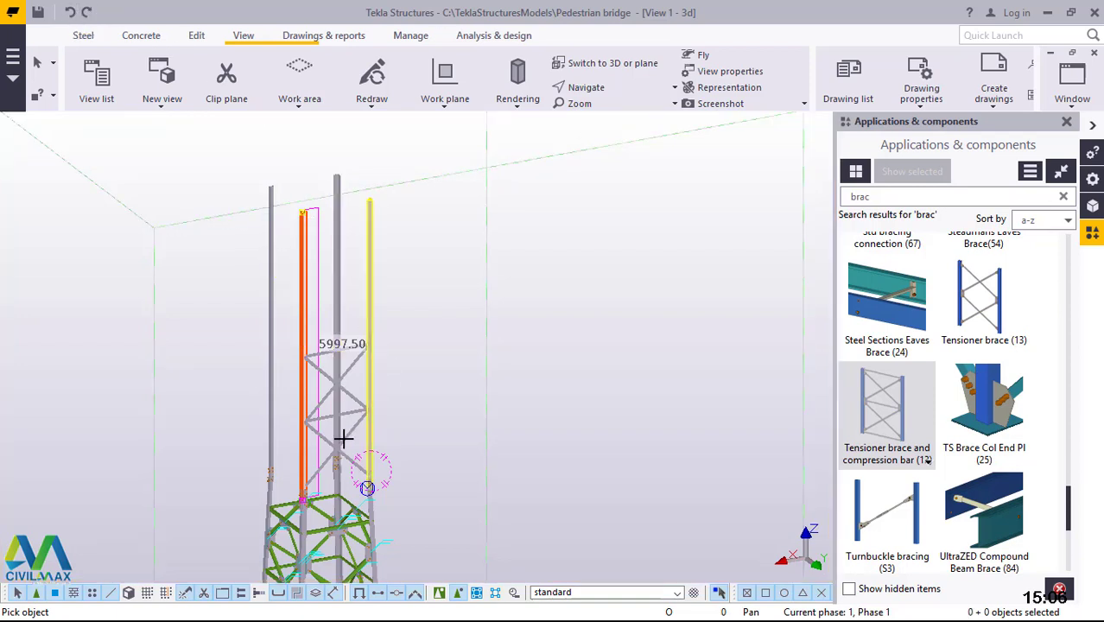
- Add the tensioner brace and compression bar between the left and front vertical legs, just above their splices
right_click(521, 266)
click(566, 275)
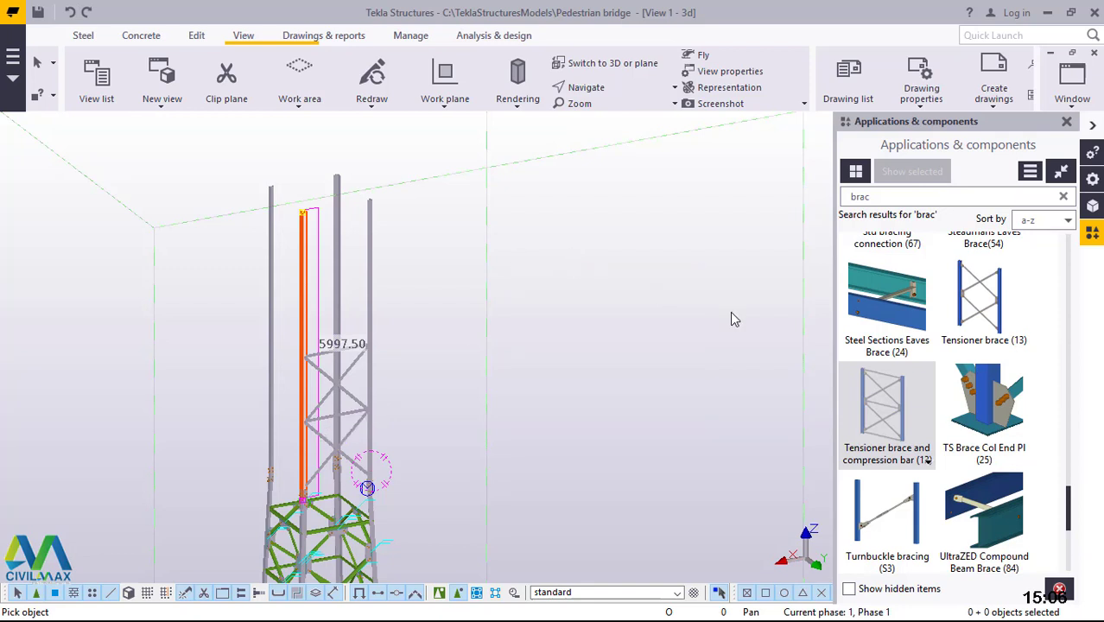
click(271, 315)
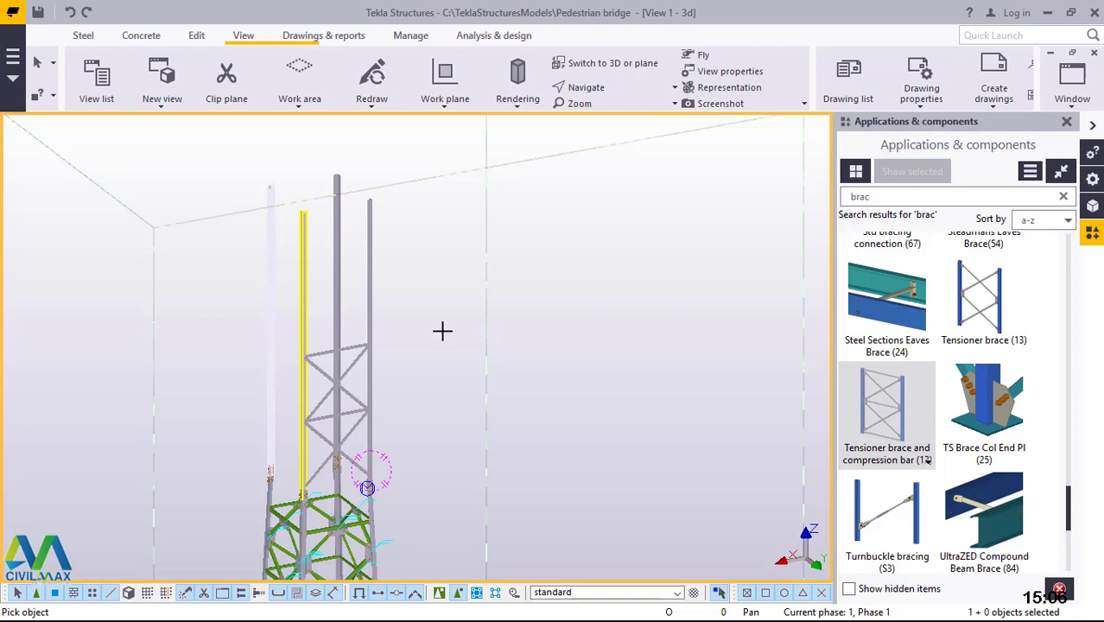
right_click(569, 284)
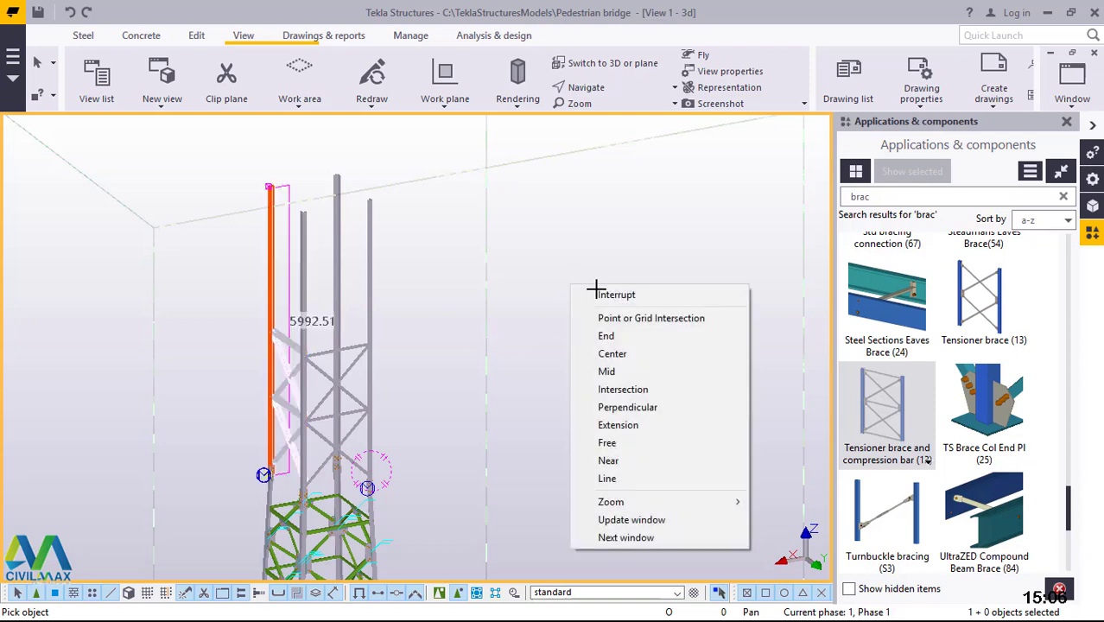
click(594, 290)
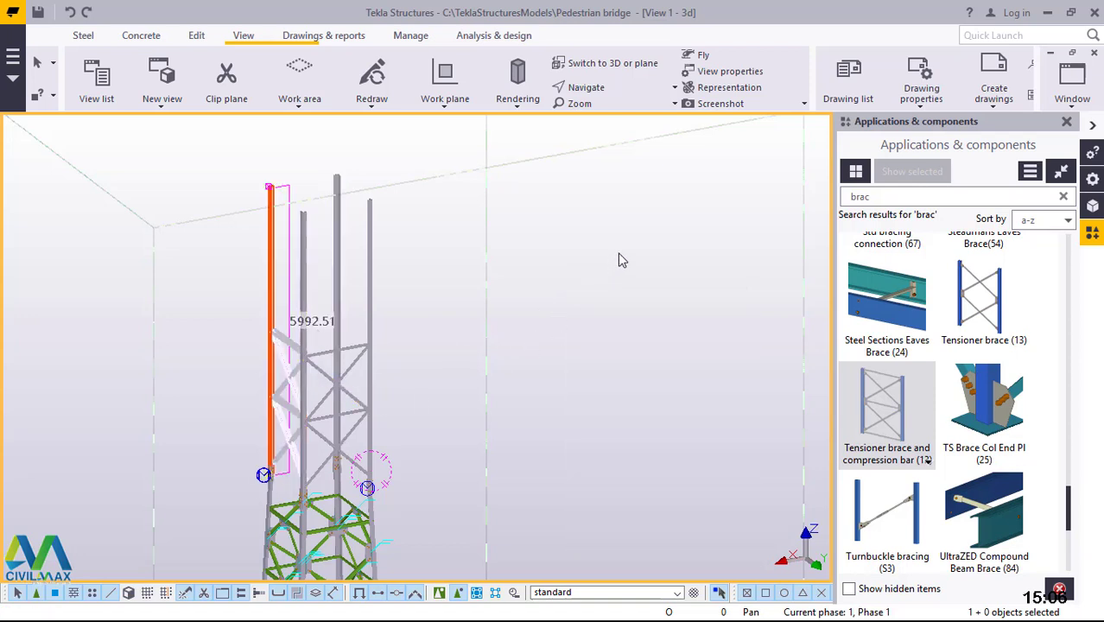
key(Escape)
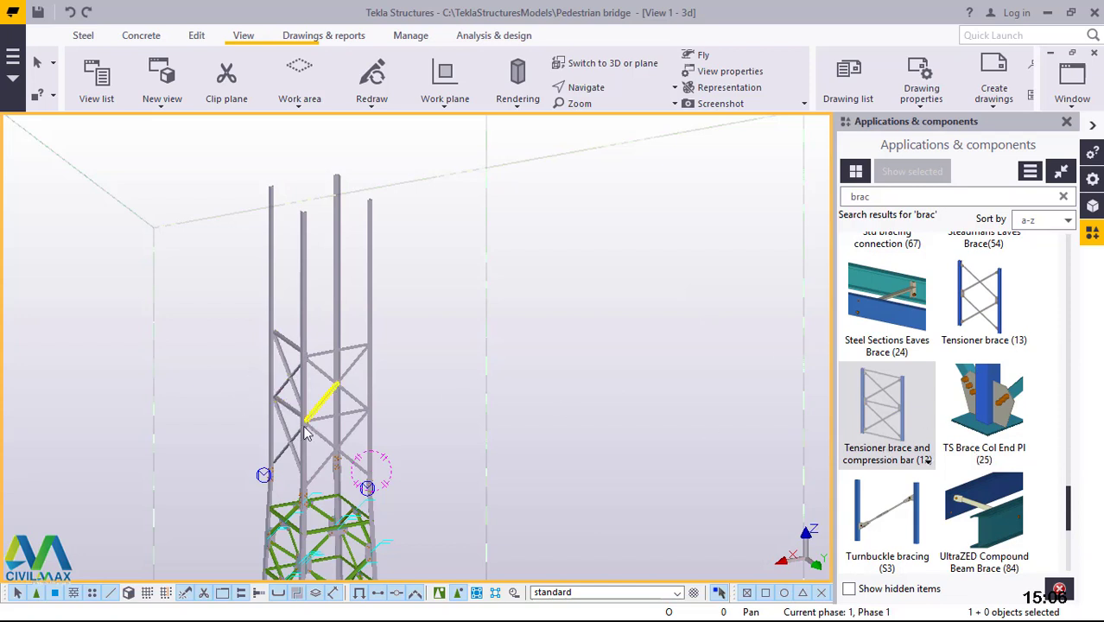
- Add the tensioner brace and compression bar between the right and rear vertical legs, just above their splices
scroll(307, 432, up, 4)
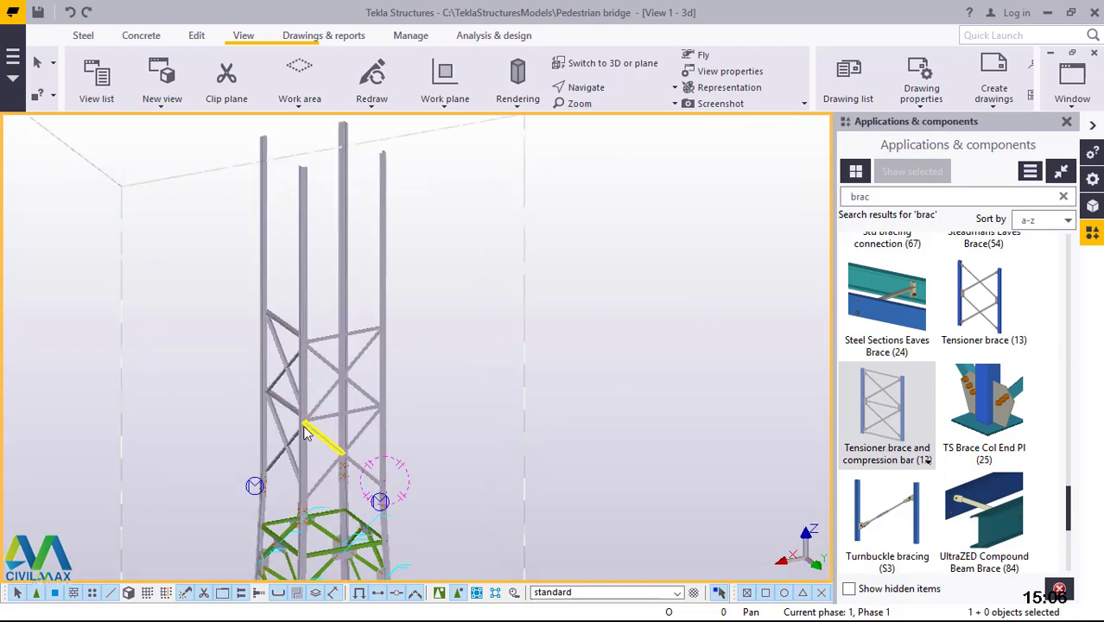
click(890, 413)
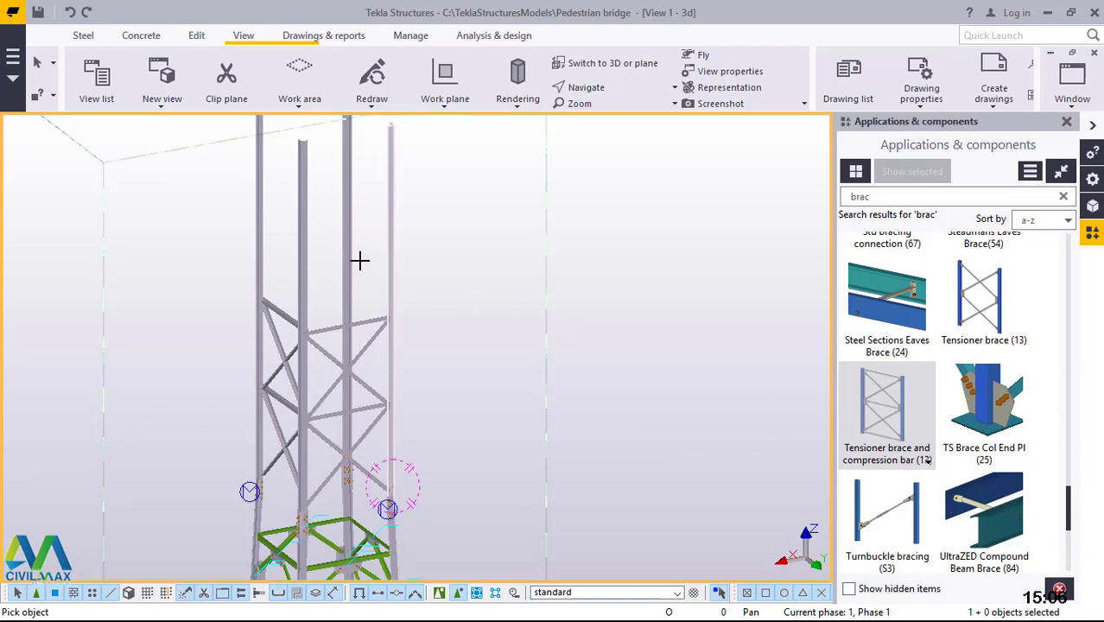
click(392, 251)
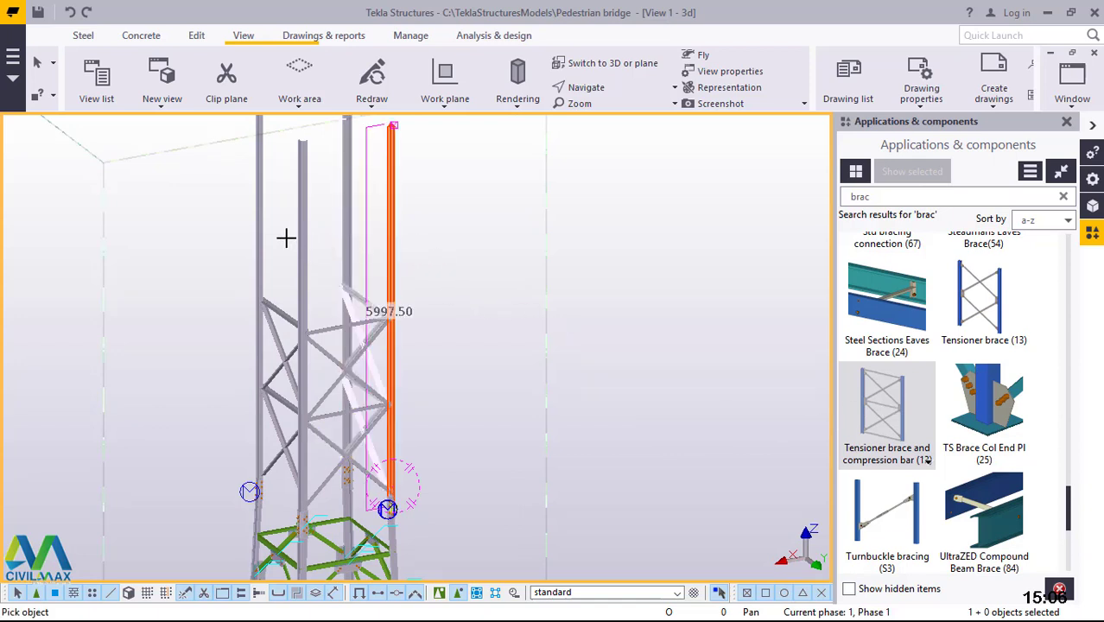
- Add the tensioner brace and compression bar between the left and rear vertical legs, just above their splices
click(255, 246)
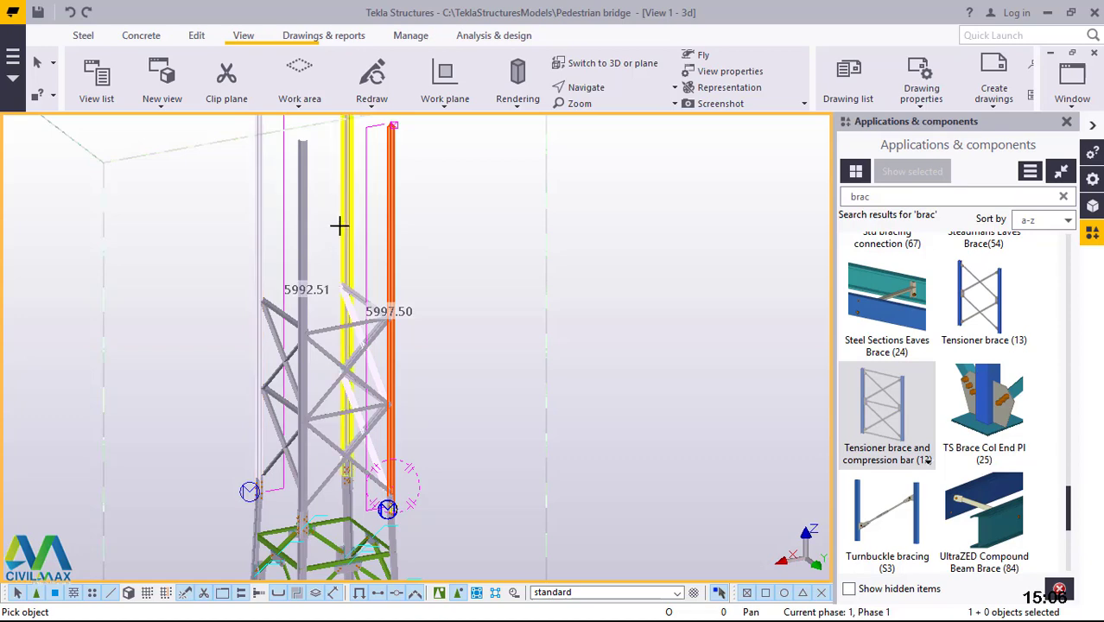
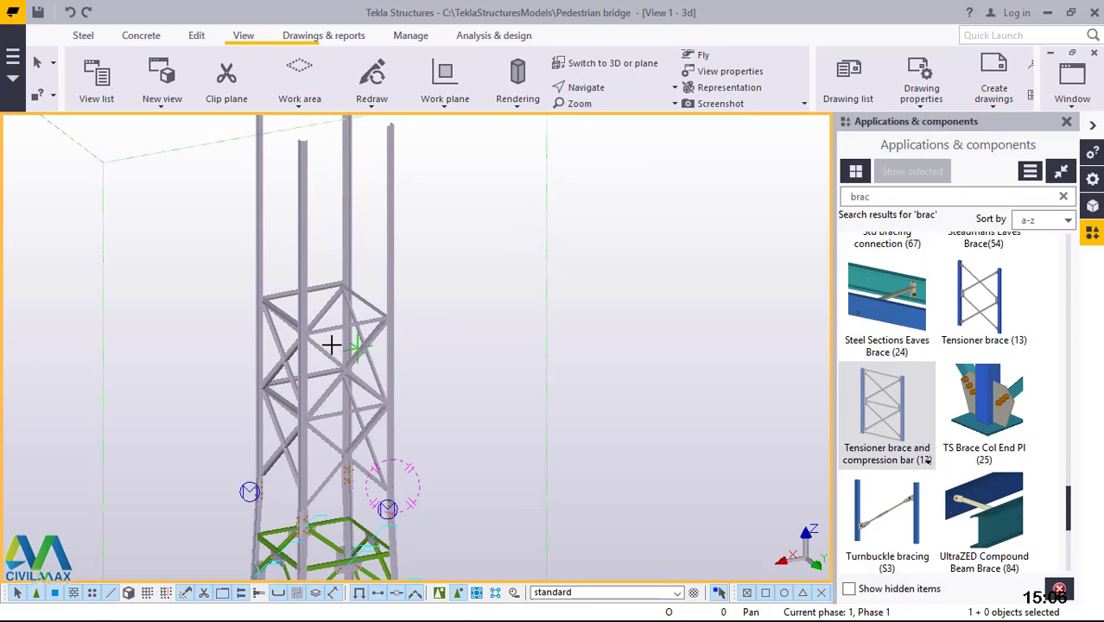
- Switch selection to whole components and check the brace sets on the upper legs
ctrl+middle_drag(333, 346, 575, 392)
click(441, 593)
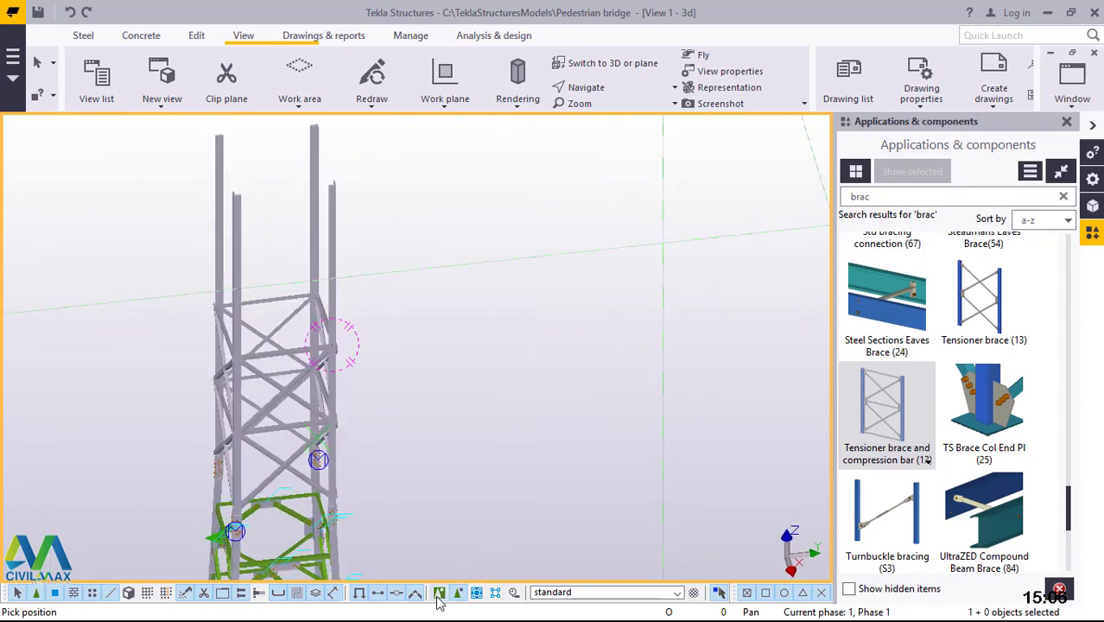
right_click(519, 255)
click(559, 263)
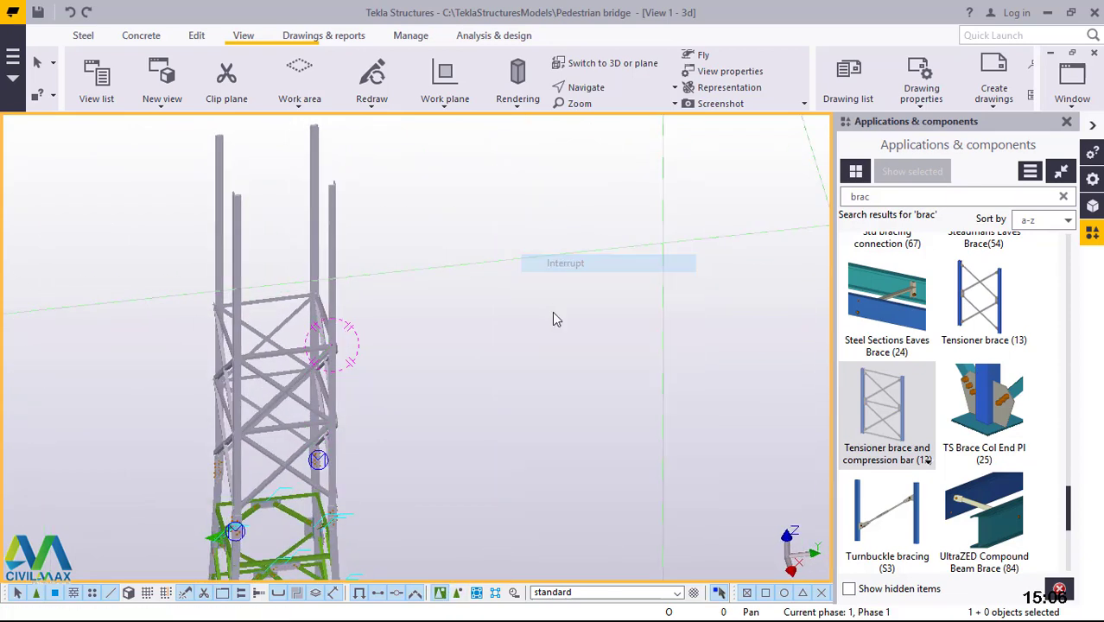
scroll(277, 361, up, 2)
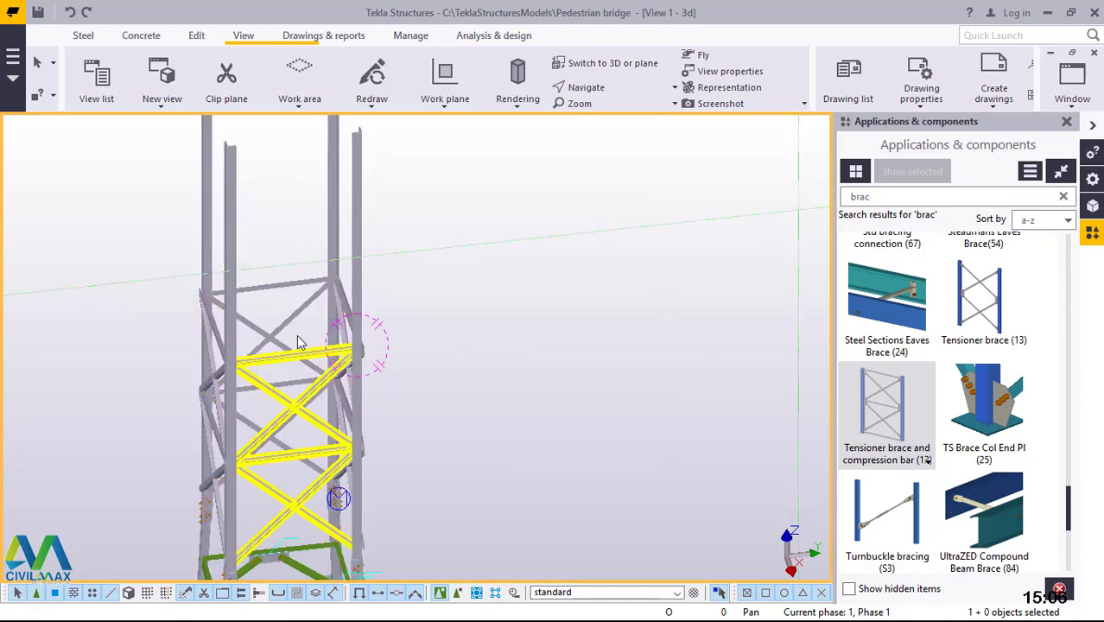
scroll(284, 298, up, 2)
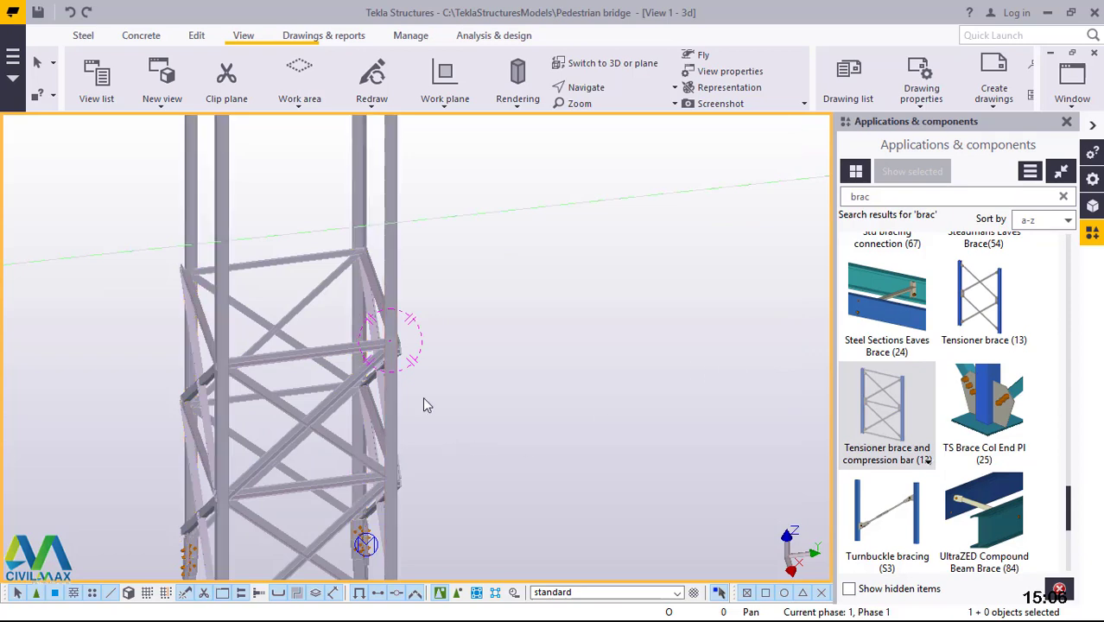
- Examine the new bracing around all four upper legs, and set selection back to objects in components
scroll(422, 397, down, 3)
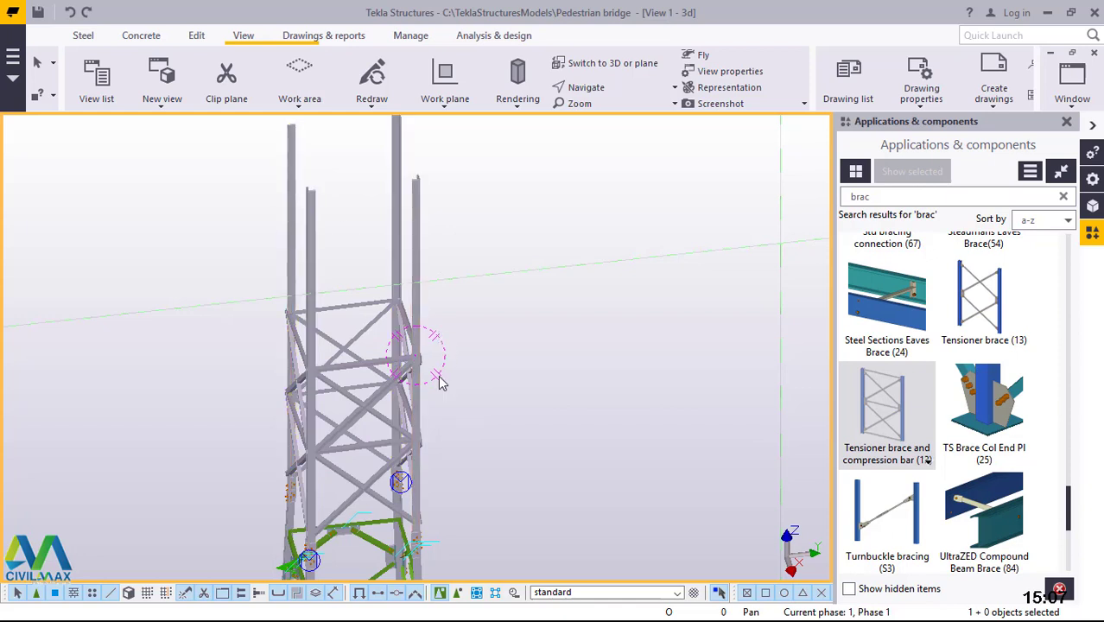
click(618, 88)
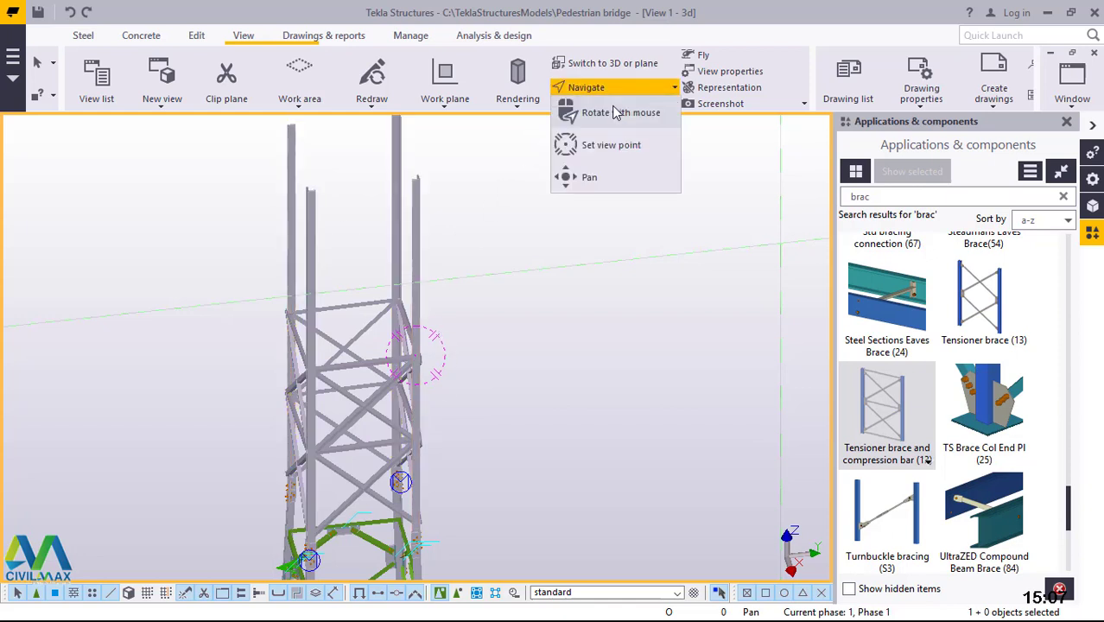
click(613, 112)
click(409, 383)
ctrl+middle_drag(409, 383, 513, 309)
ctrl+middle_drag(301, 434, 323, 415)
scroll(322, 414, up, 5)
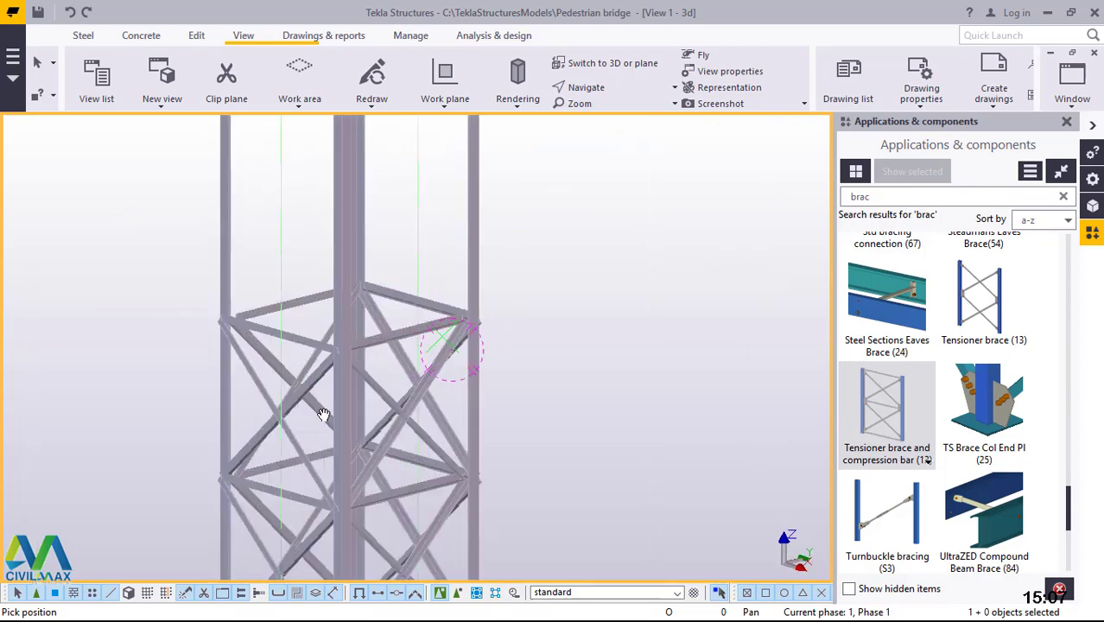
ctrl+middle_drag(412, 423, 424, 463)
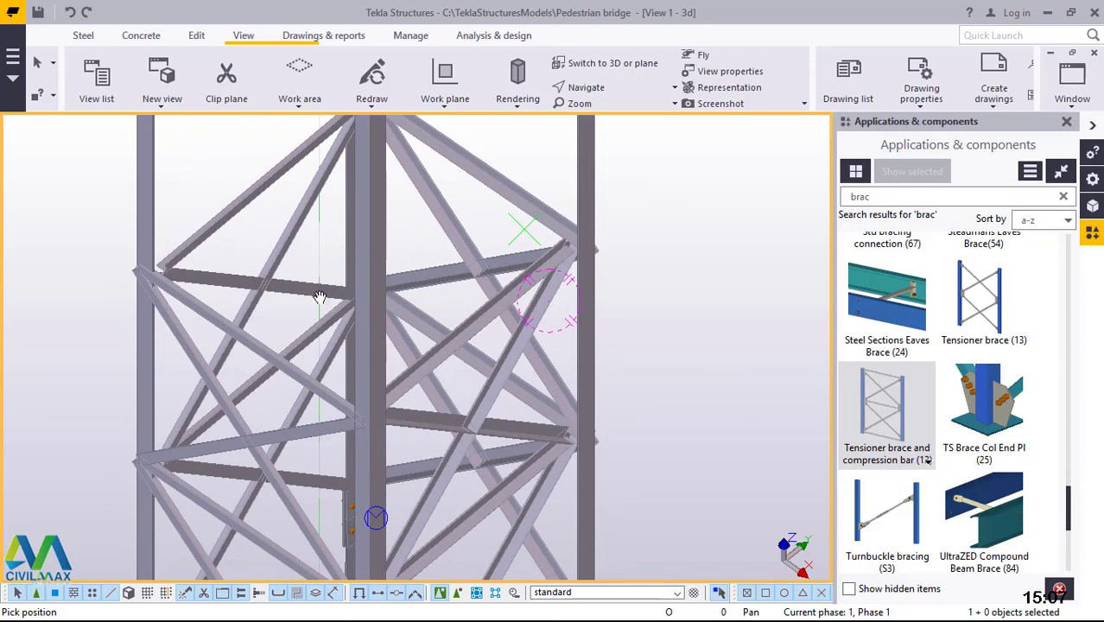
scroll(318, 296, down, 5)
ctrl+middle_drag(336, 331, 471, 270)
scroll(484, 389, up, 5)
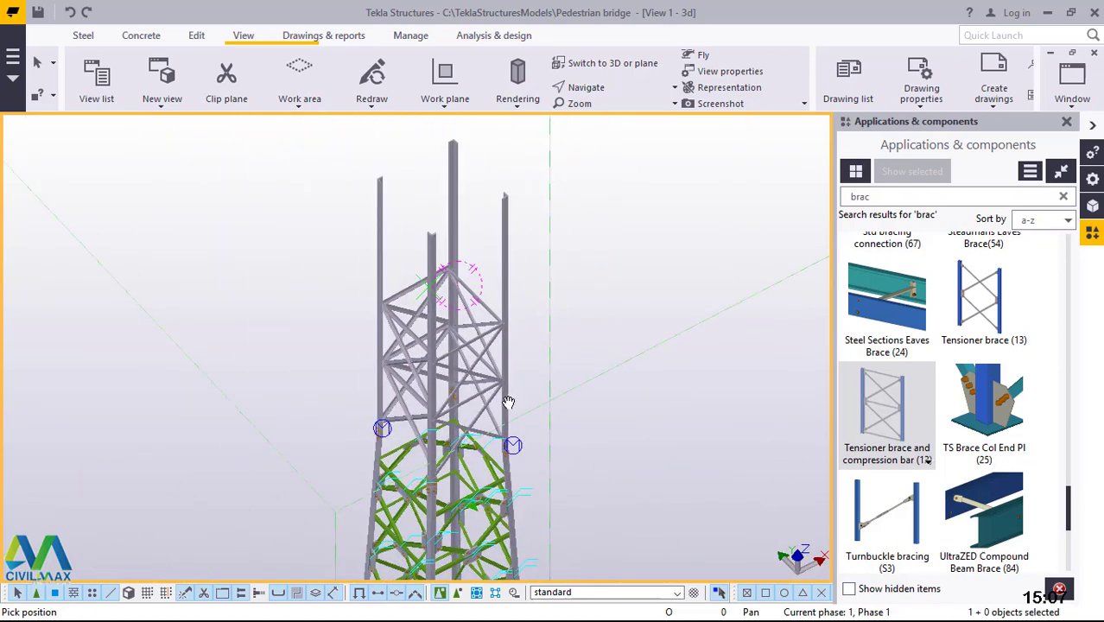
right_click(565, 237)
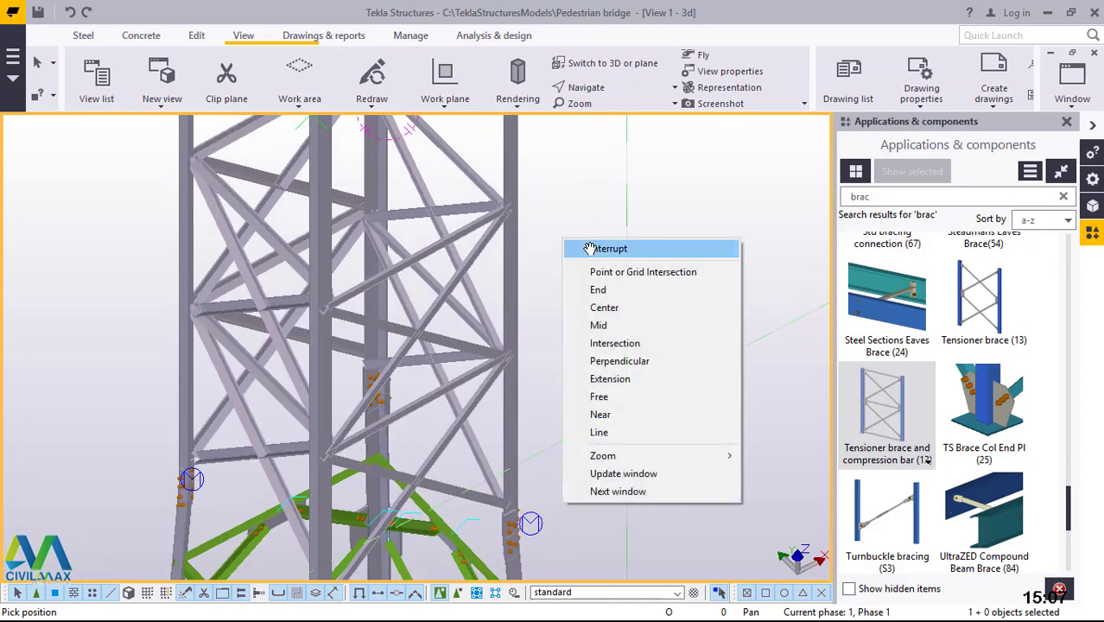
click(594, 249)
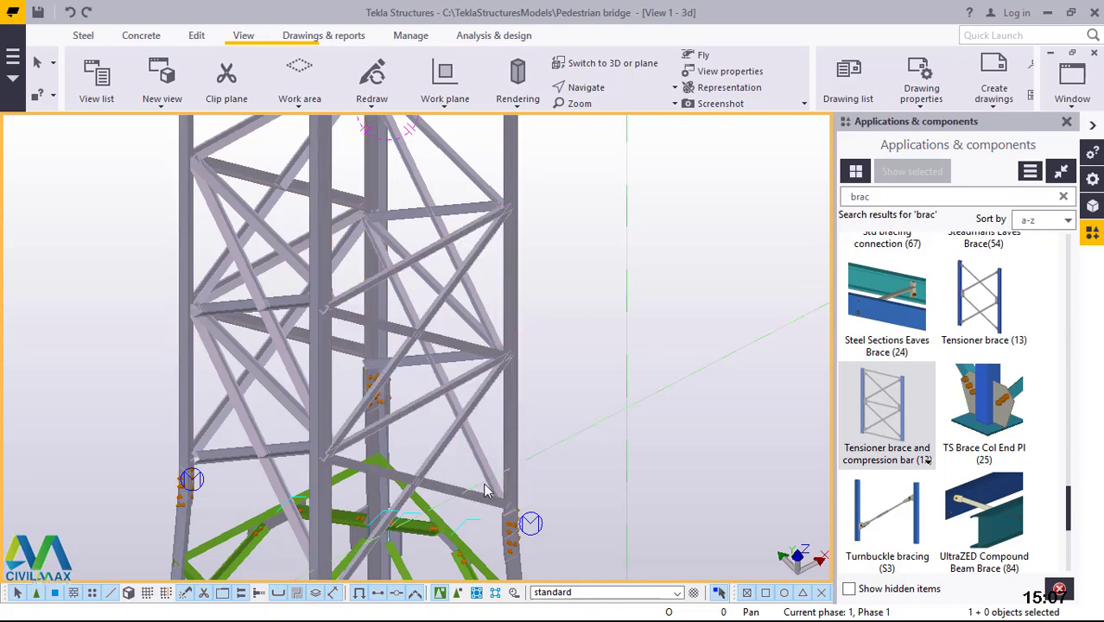
click(457, 595)
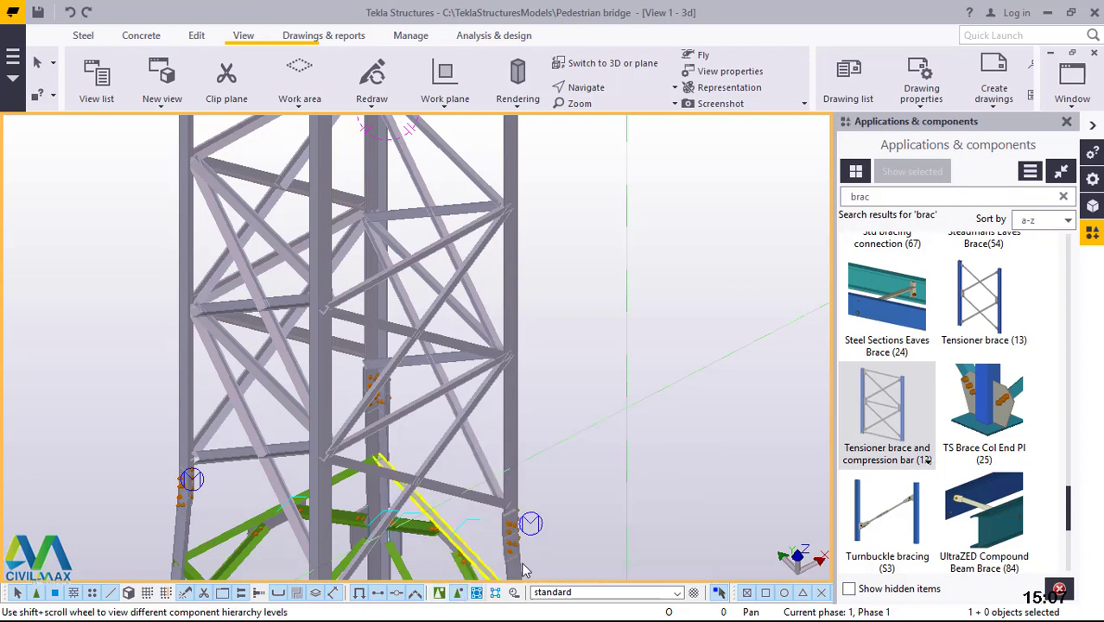
- Search the components for 11 and add a Bolted gusset (11) joining the lowest horizontal bar to the right leg above its splice
drag(882, 199, 826, 204)
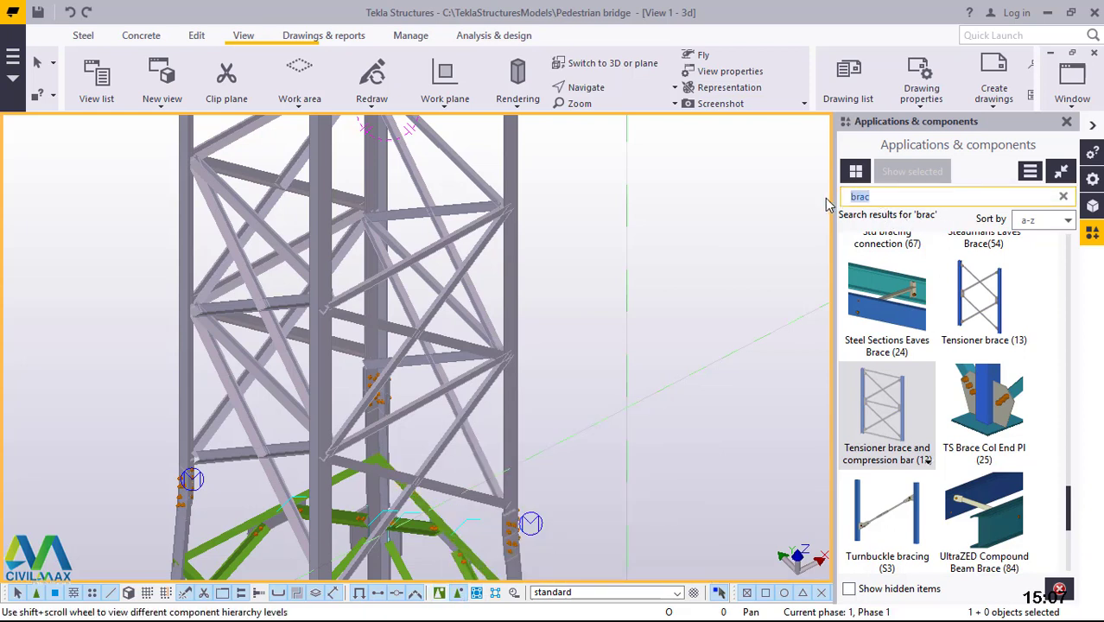
text(11)
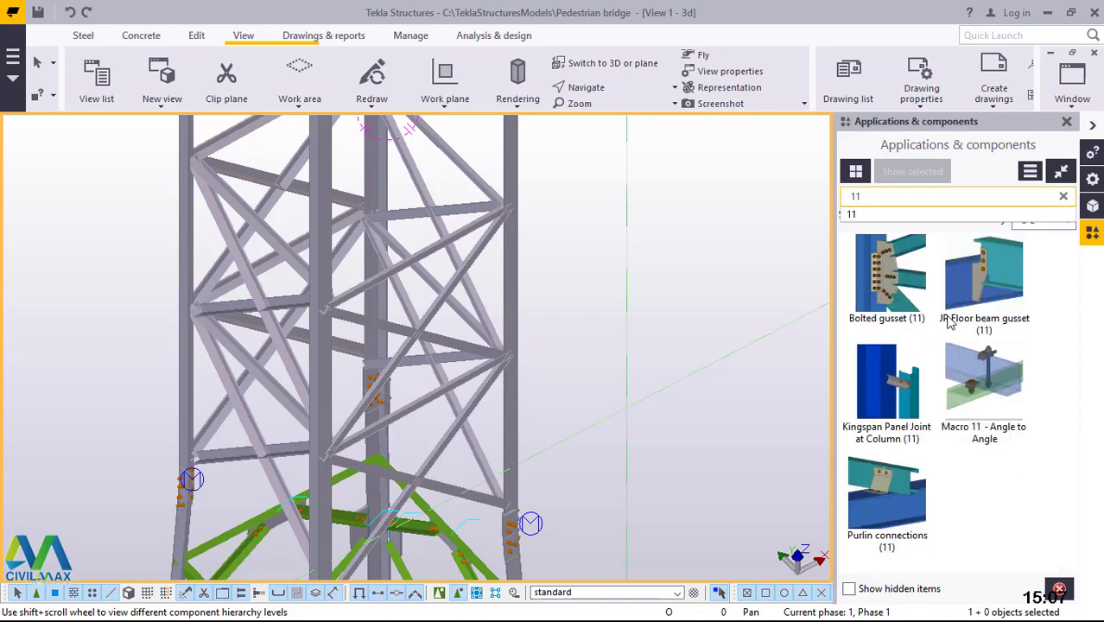
click(890, 278)
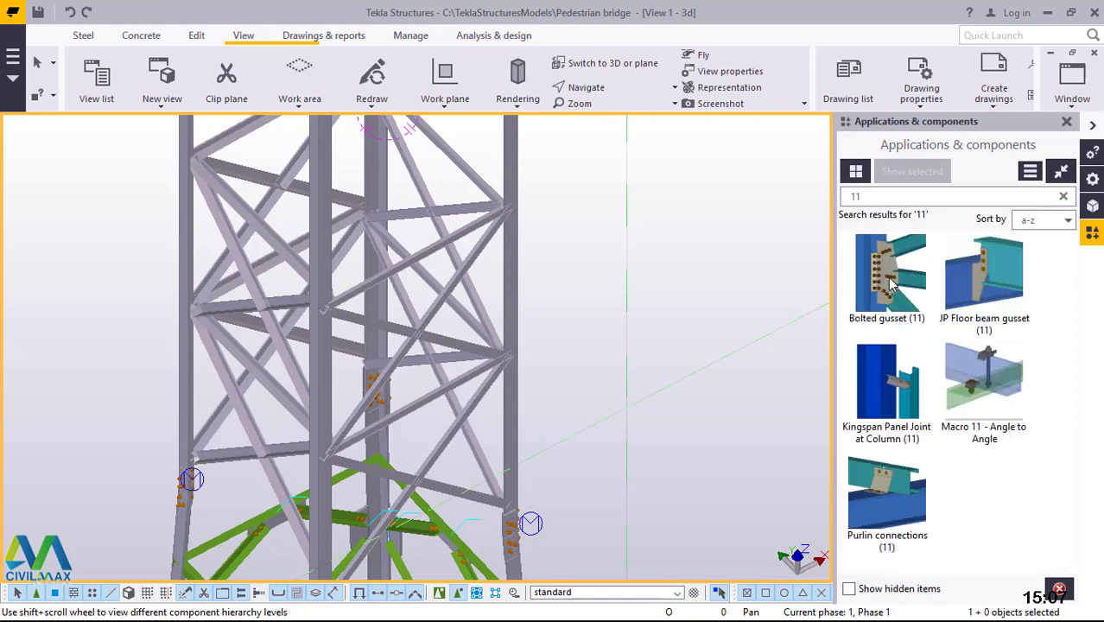
click(892, 285)
scroll(488, 516, up, 3)
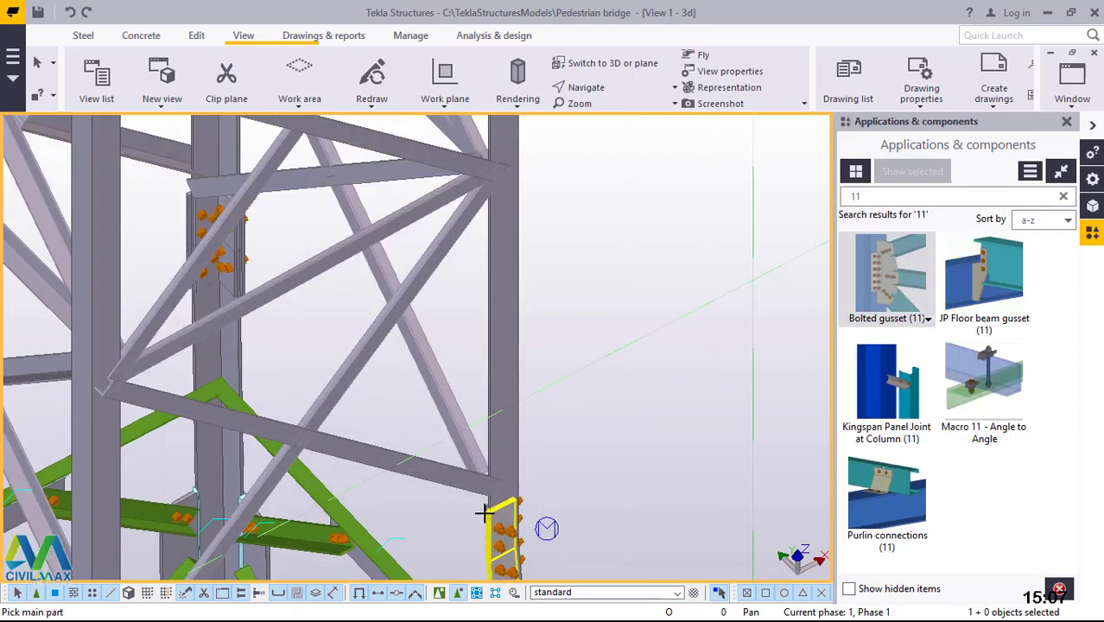
scroll(484, 513, up, 3)
click(523, 400)
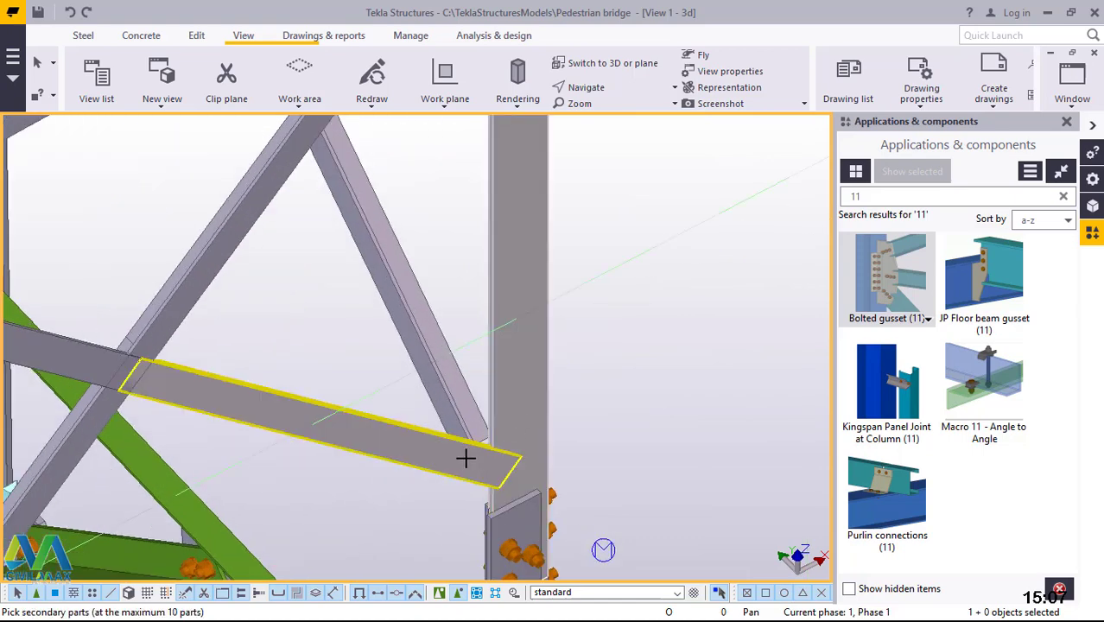
click(463, 457)
middle_click(580, 396)
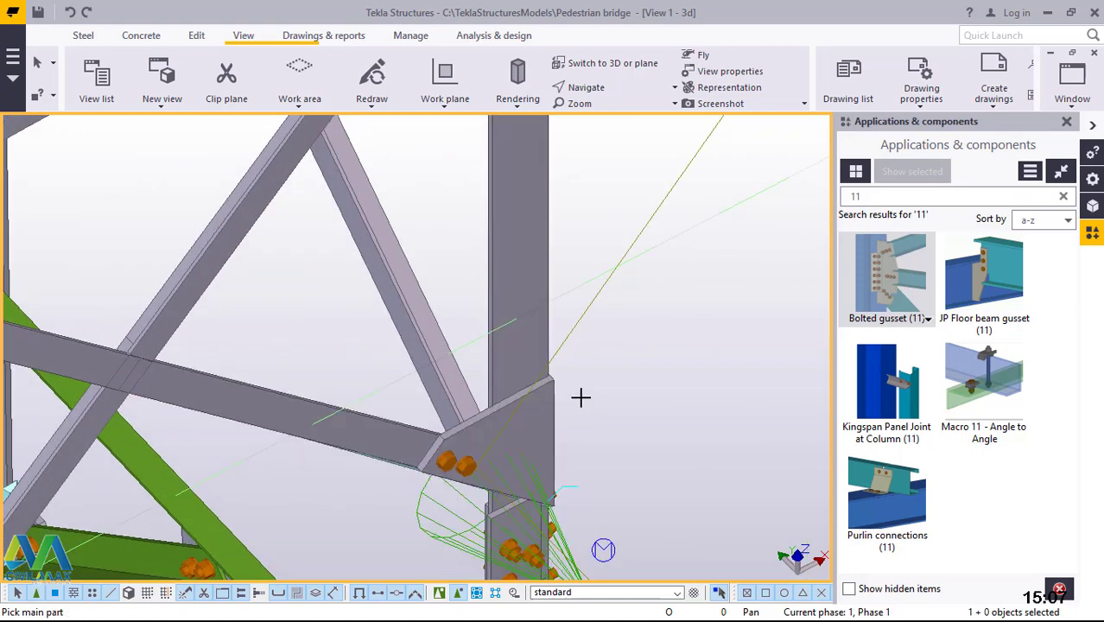
- Add a Bolted gusset (11) joining the lowest diagonal to the front leg just above its splice
scroll(582, 396, down, 5)
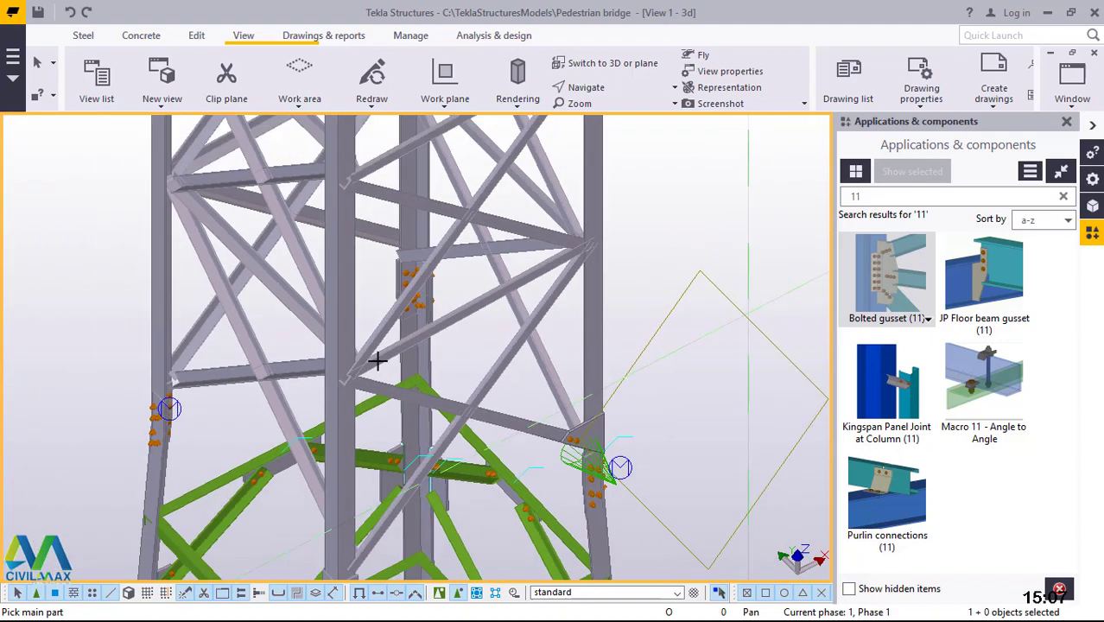
scroll(350, 407, down, 3)
scroll(316, 504, up, 5)
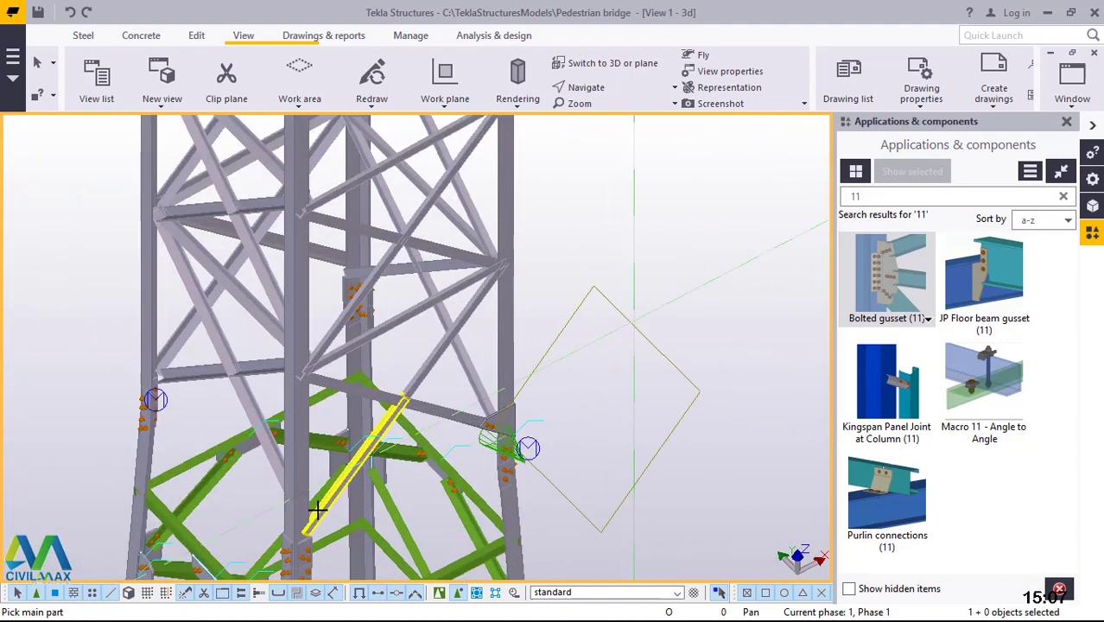
scroll(298, 522, up, 3)
click(313, 521)
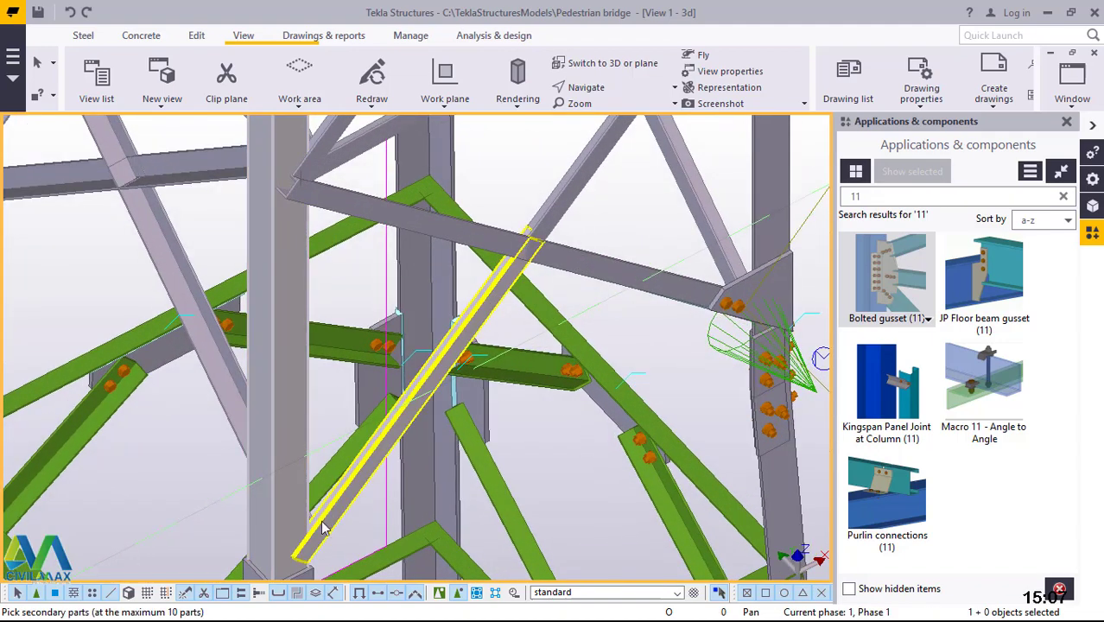
click(320, 519)
middle_click(320, 519)
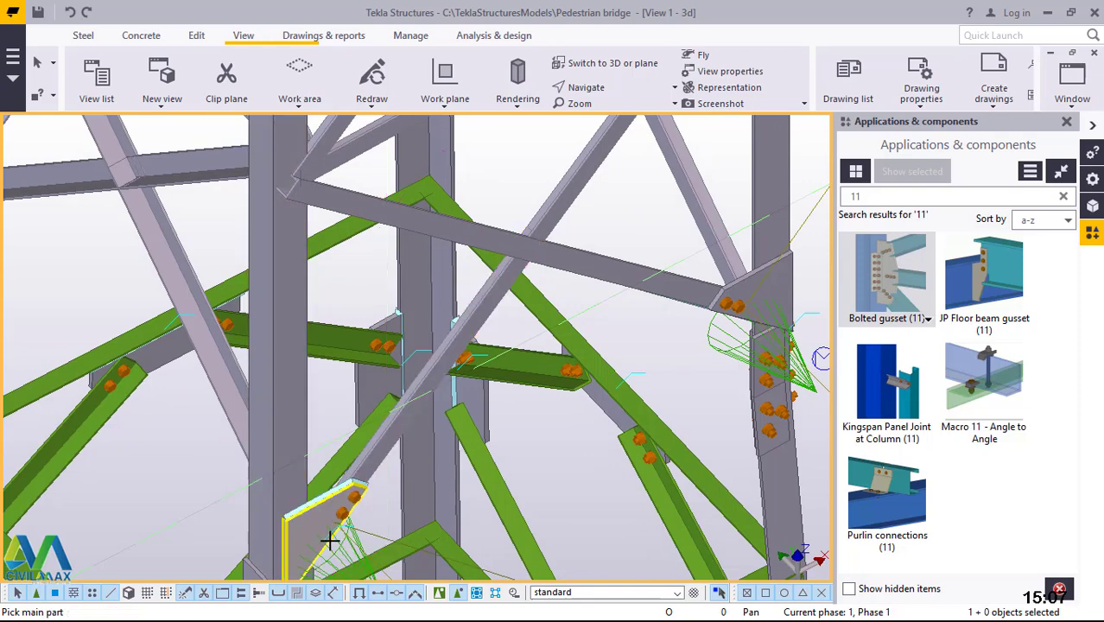
- Add a Bolted gusset (11) joining two diagonals and the lowest horizontal bar to the front leg at the next node up
scroll(312, 278, down, 3)
scroll(338, 378, up, 3)
scroll(338, 388, up, 3)
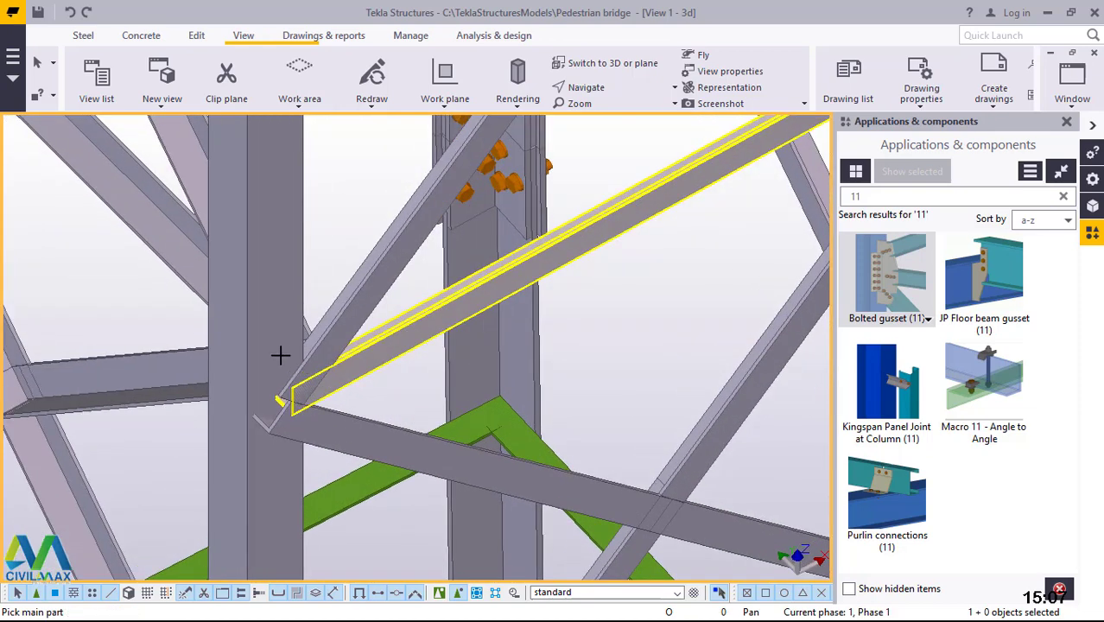
click(341, 321)
click(380, 337)
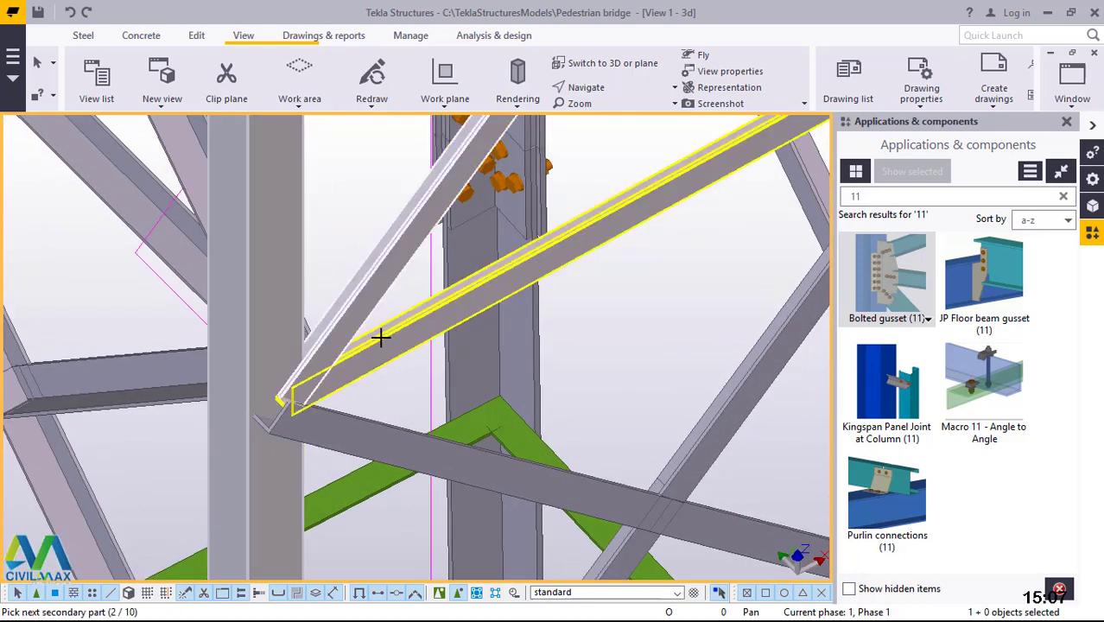
click(364, 395)
click(342, 423)
middle_click(342, 423)
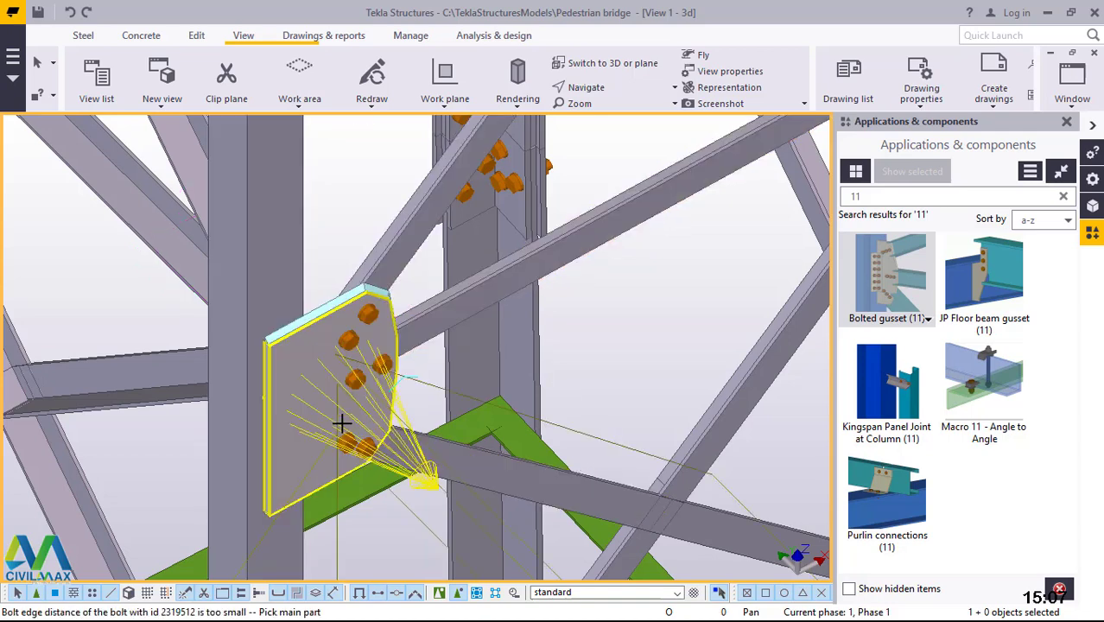
- Add a Bolted gusset (11) joining the middle horizontal bar and two diagonals to the right leg
scroll(267, 465, down, 5)
scroll(476, 330, up, 4)
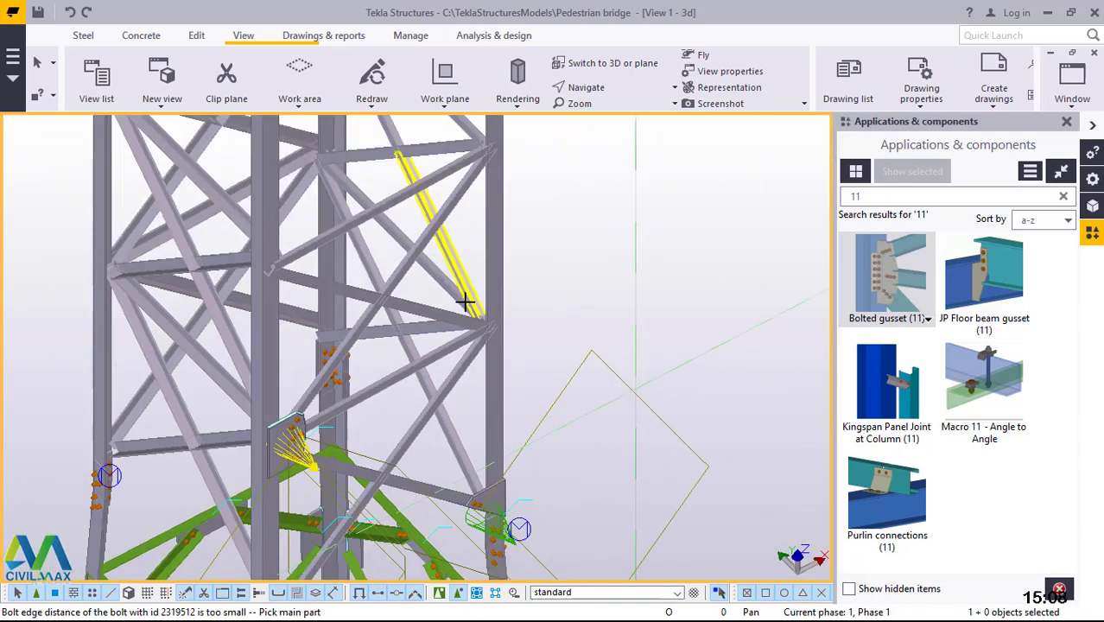
scroll(476, 329, up, 4)
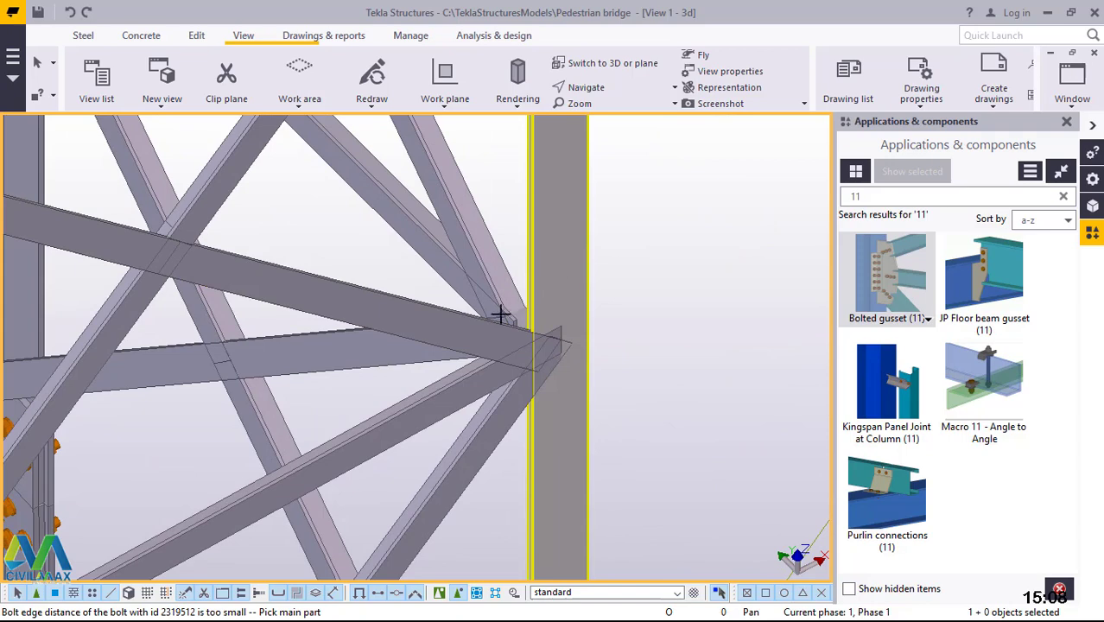
click(500, 317)
click(468, 327)
click(471, 383)
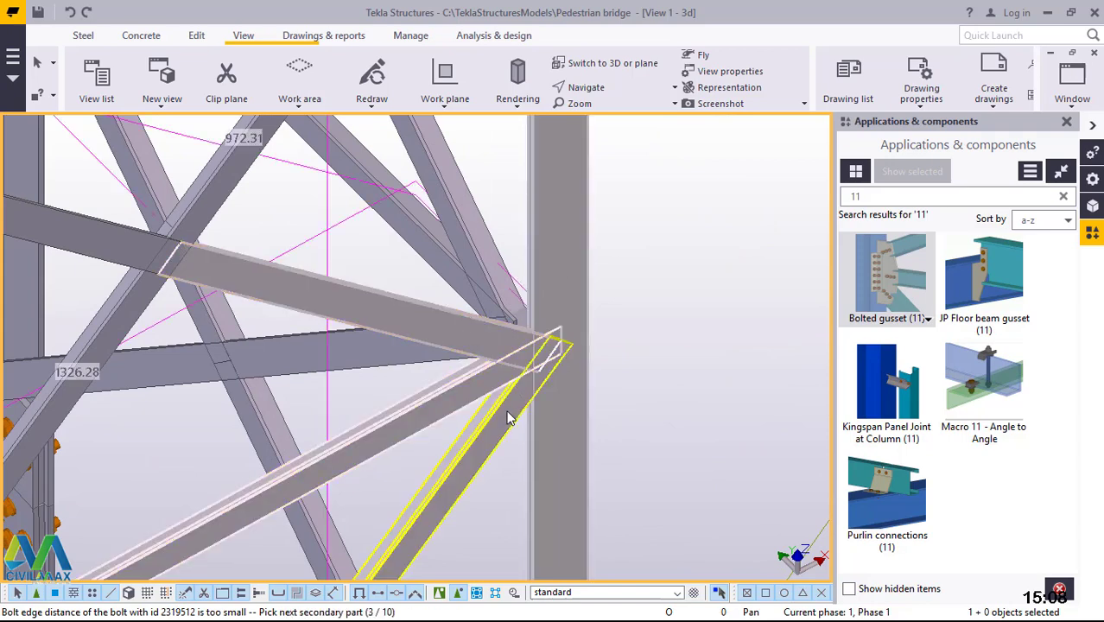
click(599, 345)
middle_click(616, 317)
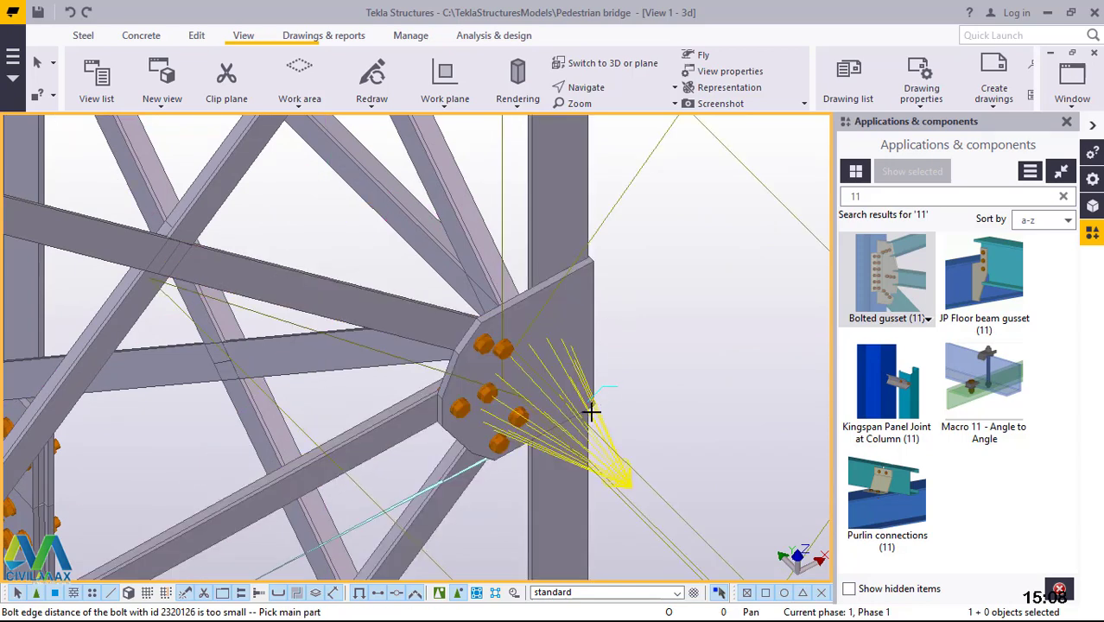
- Add a Bolted gusset (11) joining the upper diagonal and the middle horizontal bar to the front leg
scroll(592, 412, down, 4)
scroll(315, 316, up, 3)
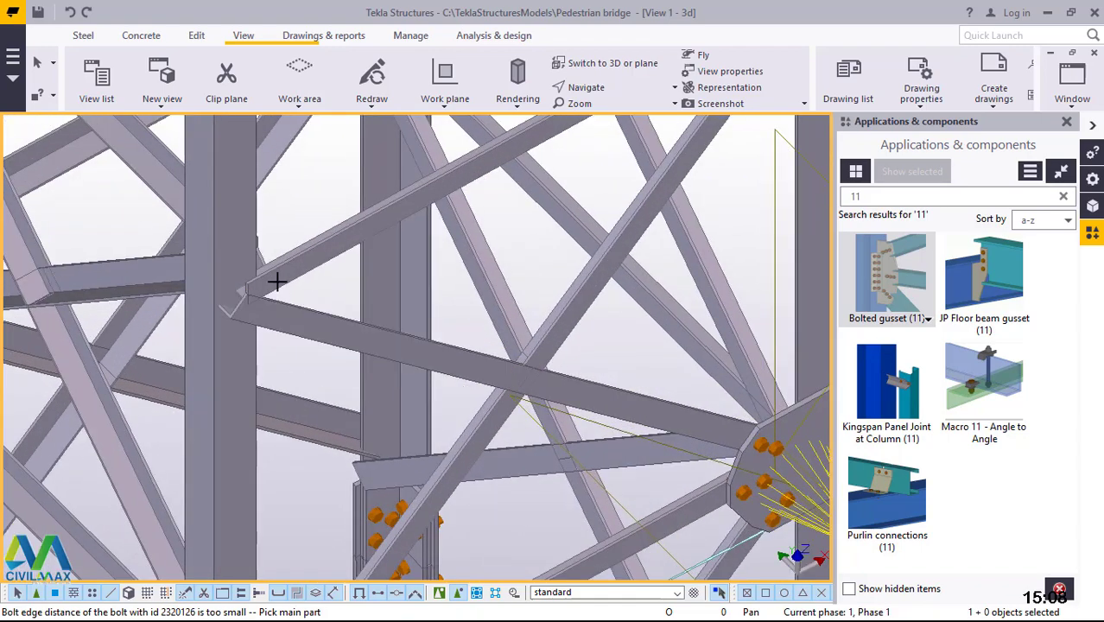
scroll(277, 281, up, 2)
click(266, 259)
click(278, 256)
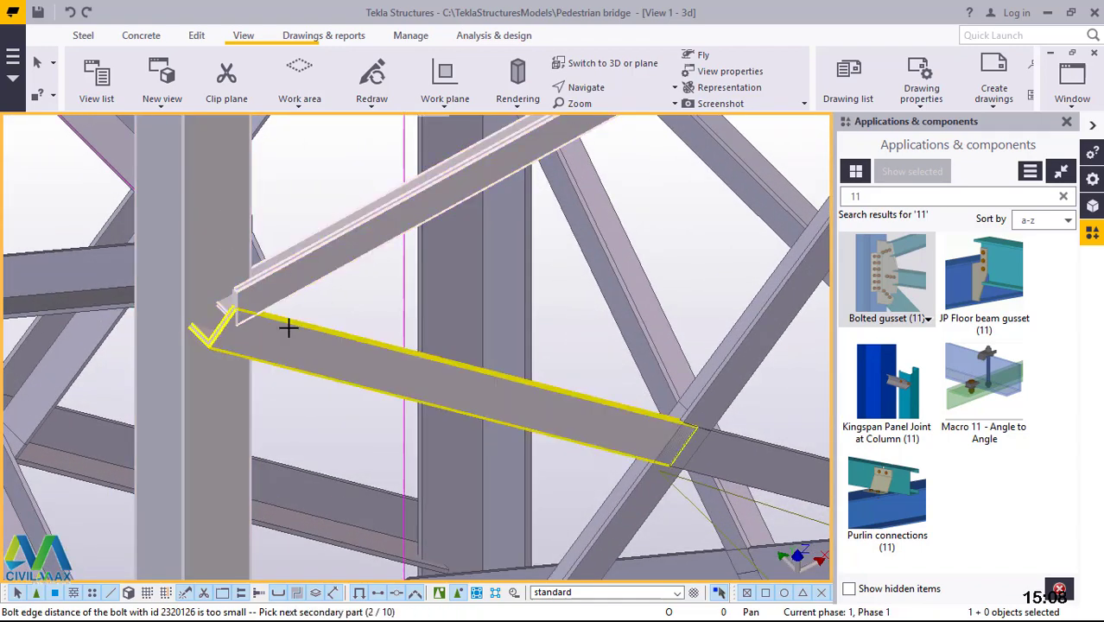
click(288, 326)
middle_click(288, 327)
- Add a Bolted gusset (11) joining the two upper diagonals to the right leg at the next node up
scroll(251, 404, down, 4)
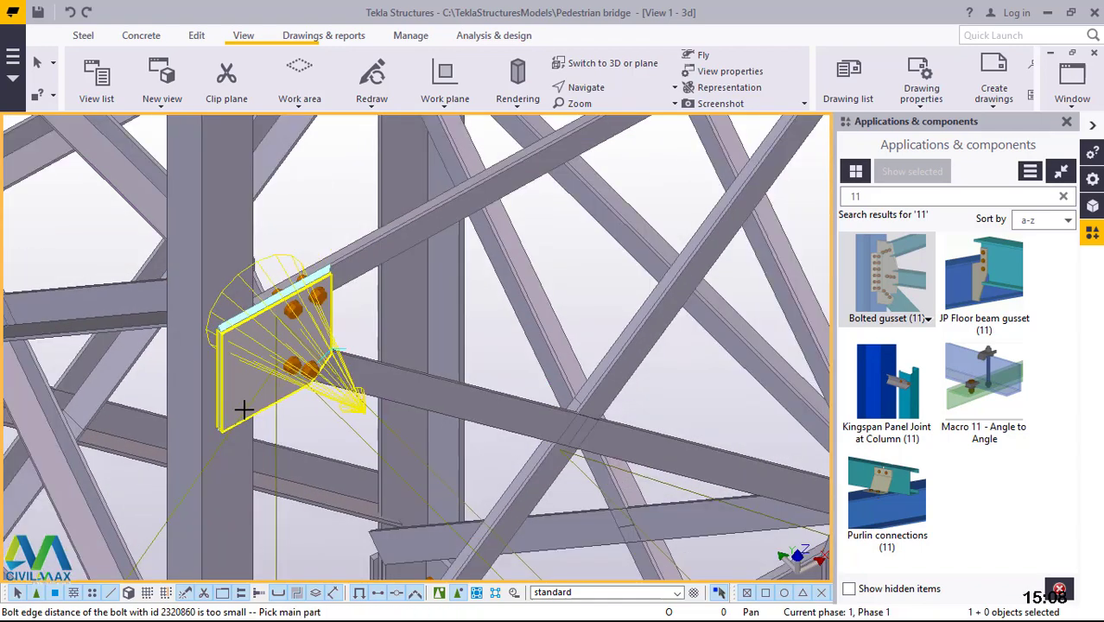
scroll(518, 190, up, 2)
middle_drag(558, 237, 544, 287)
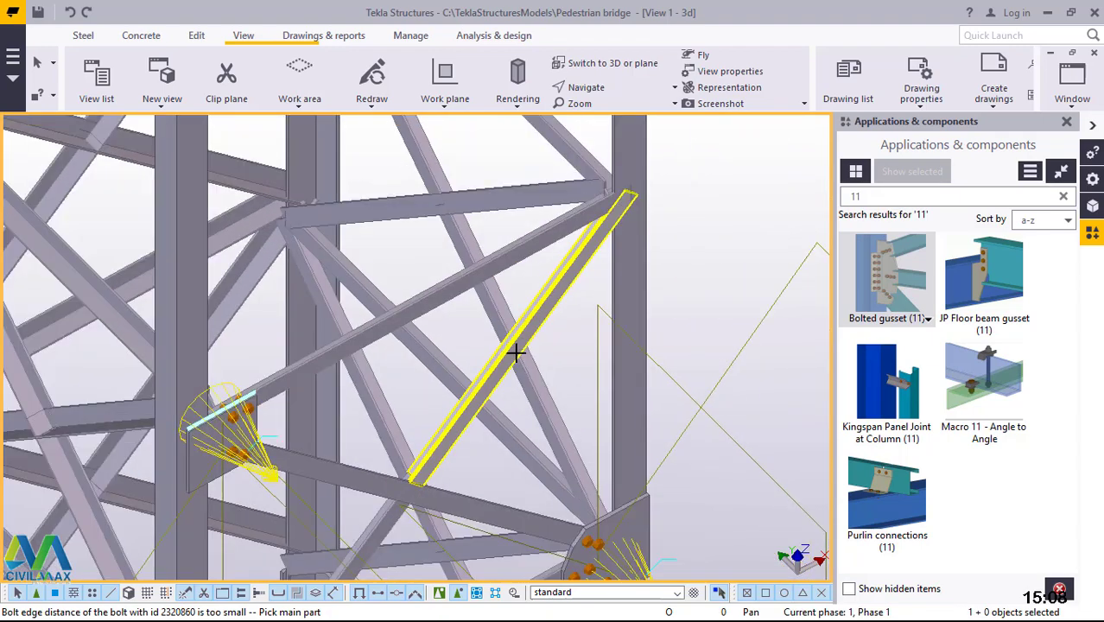
scroll(631, 178, up, 5)
click(584, 250)
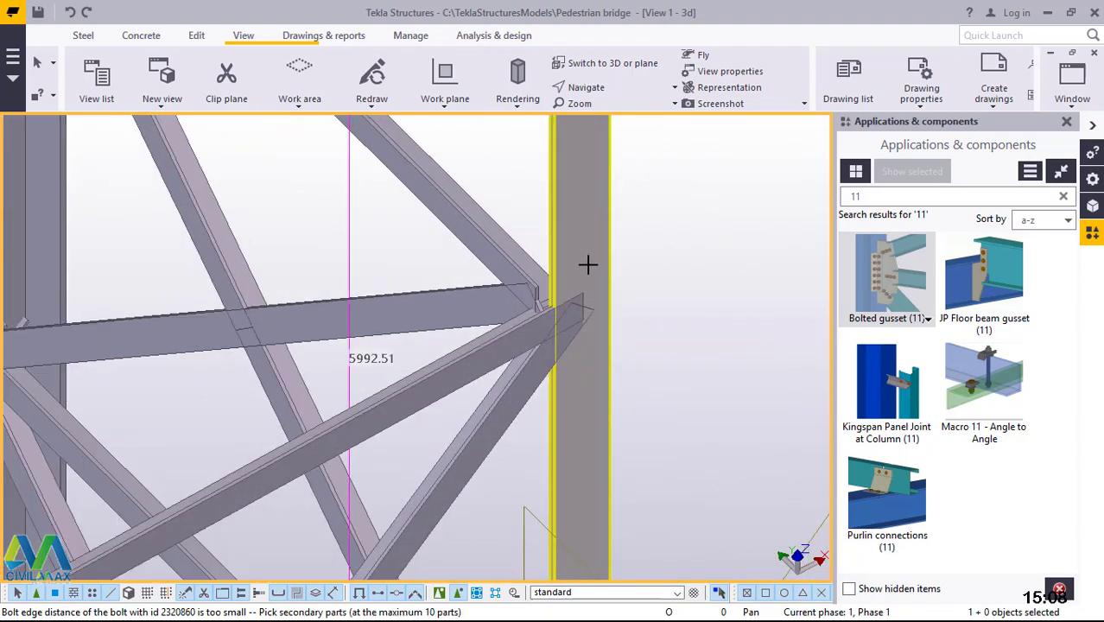
click(536, 349)
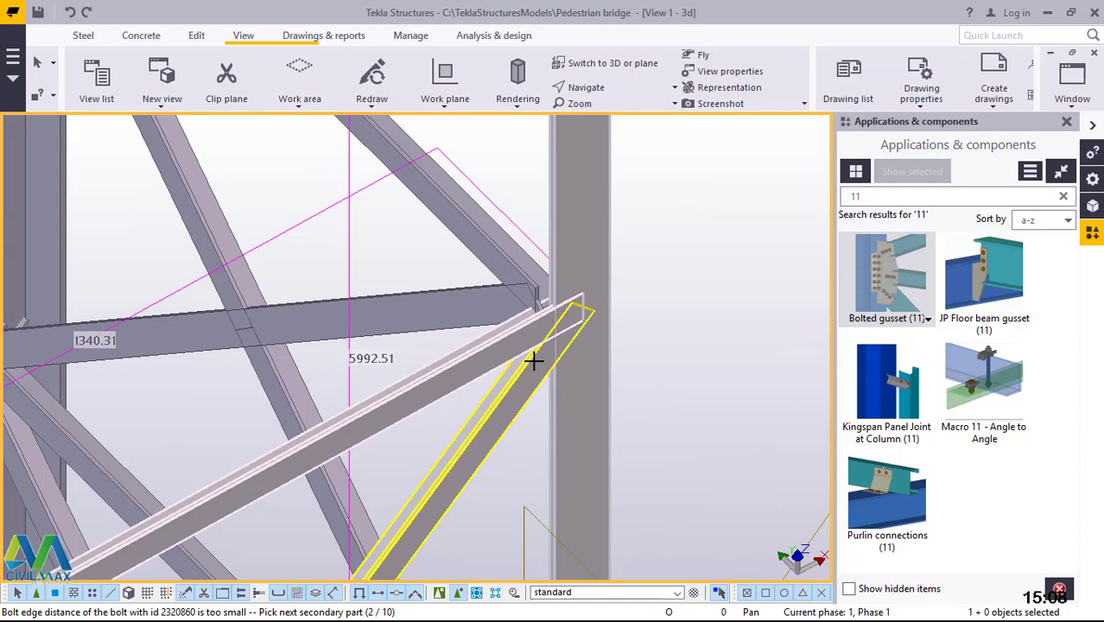
middle_click(673, 301)
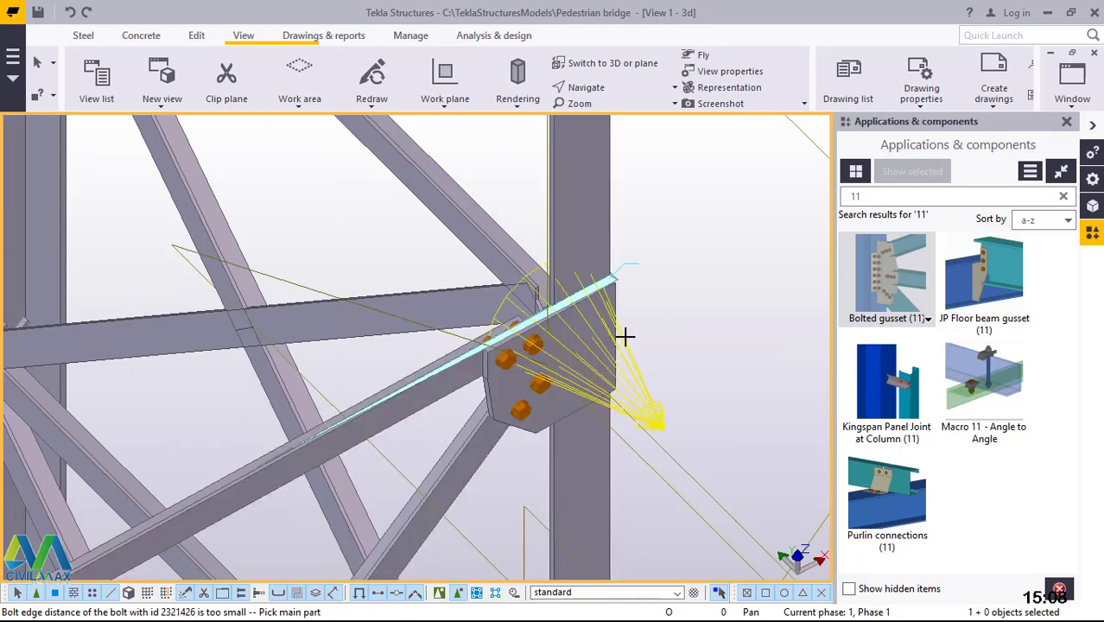
scroll(624, 337, down, 6)
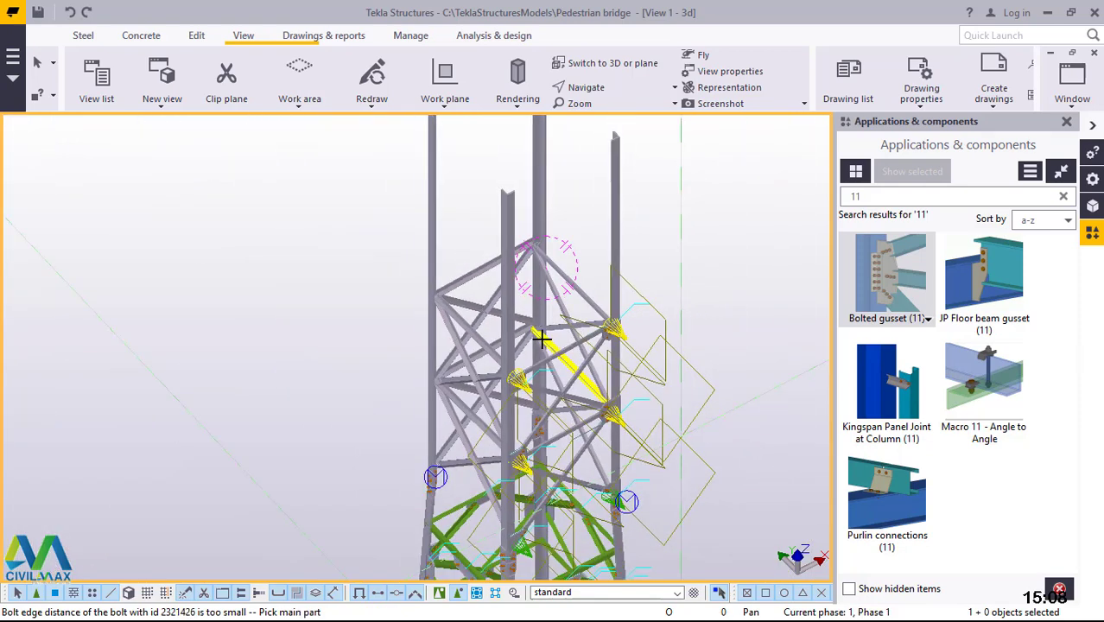
scroll(541, 339, down, 2)
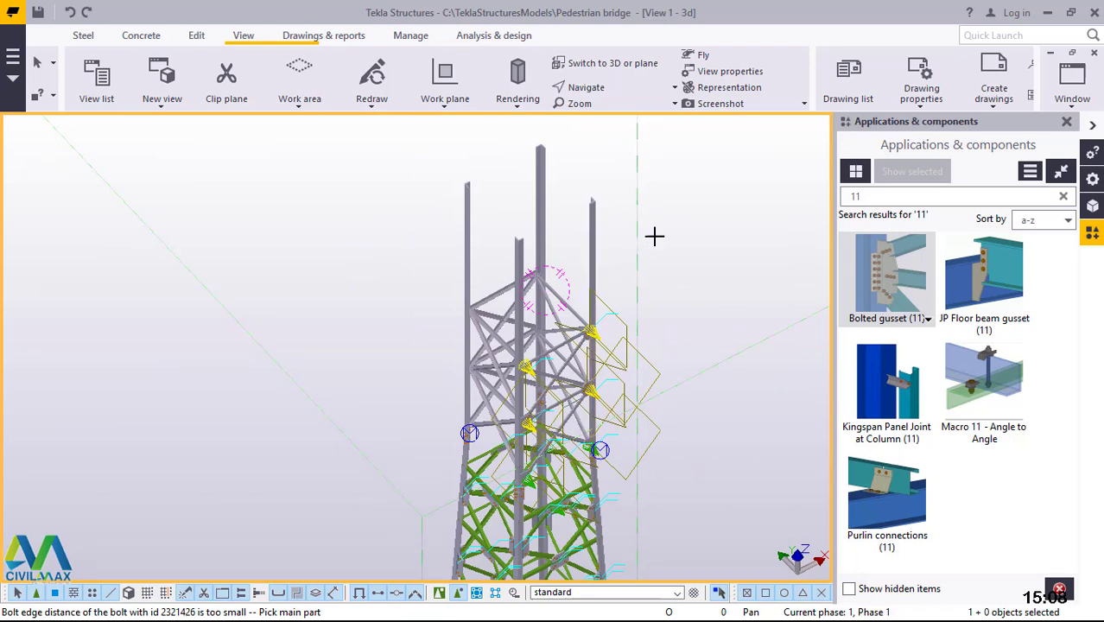
right_click(694, 201)
click(738, 212)
- Undo the Bolted gussets most recently added at the upper nodes of the front and right legs
click(70, 12)
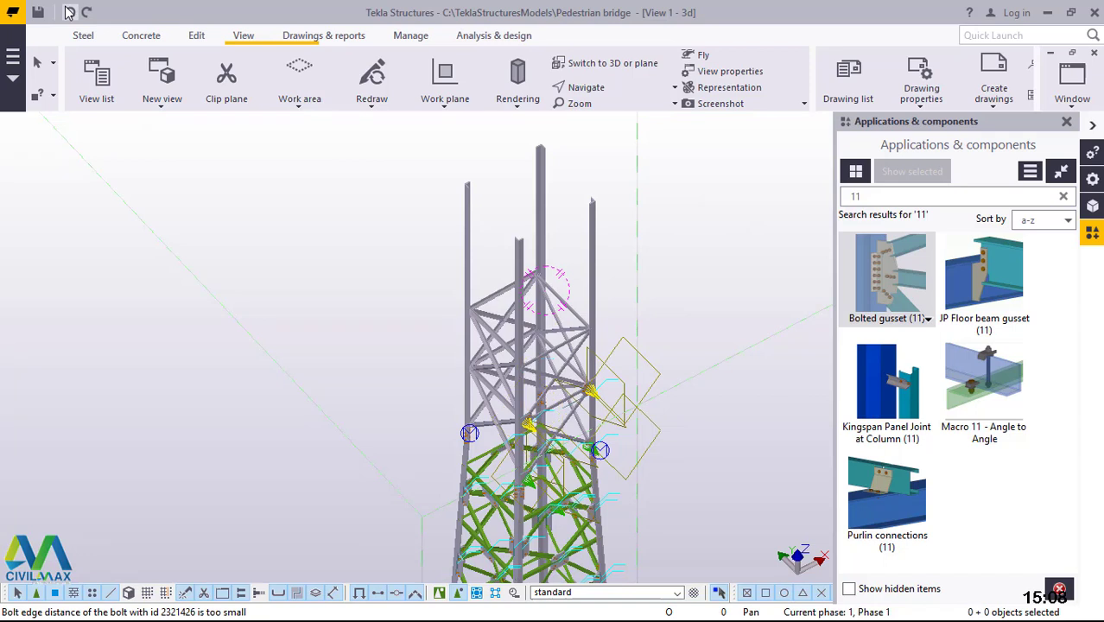
click(69, 12)
click(69, 12)
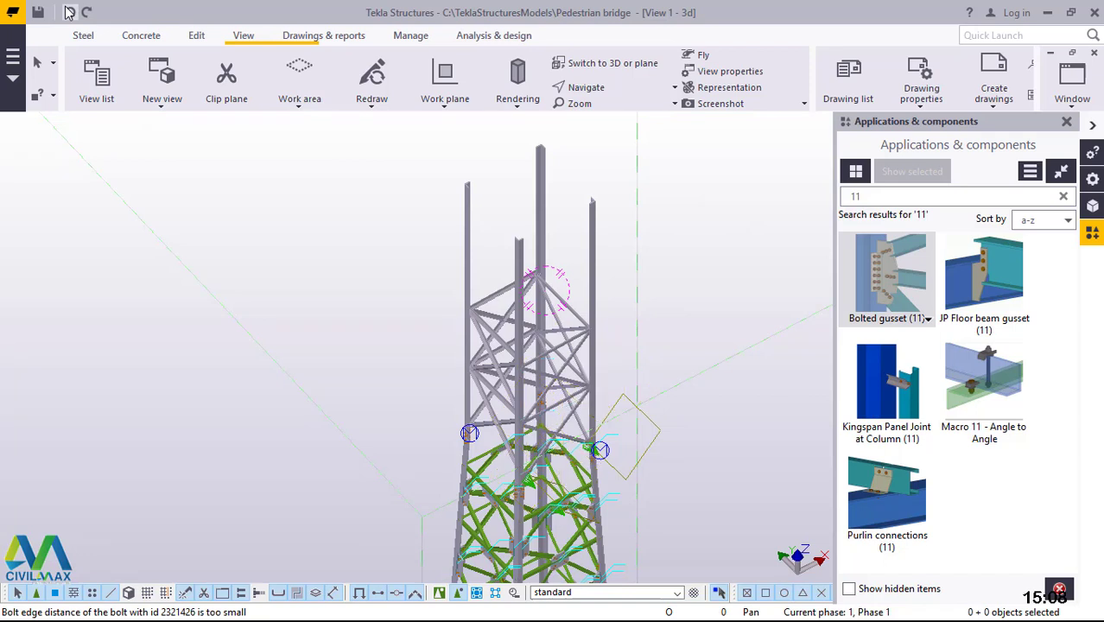
- Try a linear copy of the braces between the vertical upper legs with dX 0, dY 0, dZ 2750 and 1 copy
scroll(584, 439, up, 4)
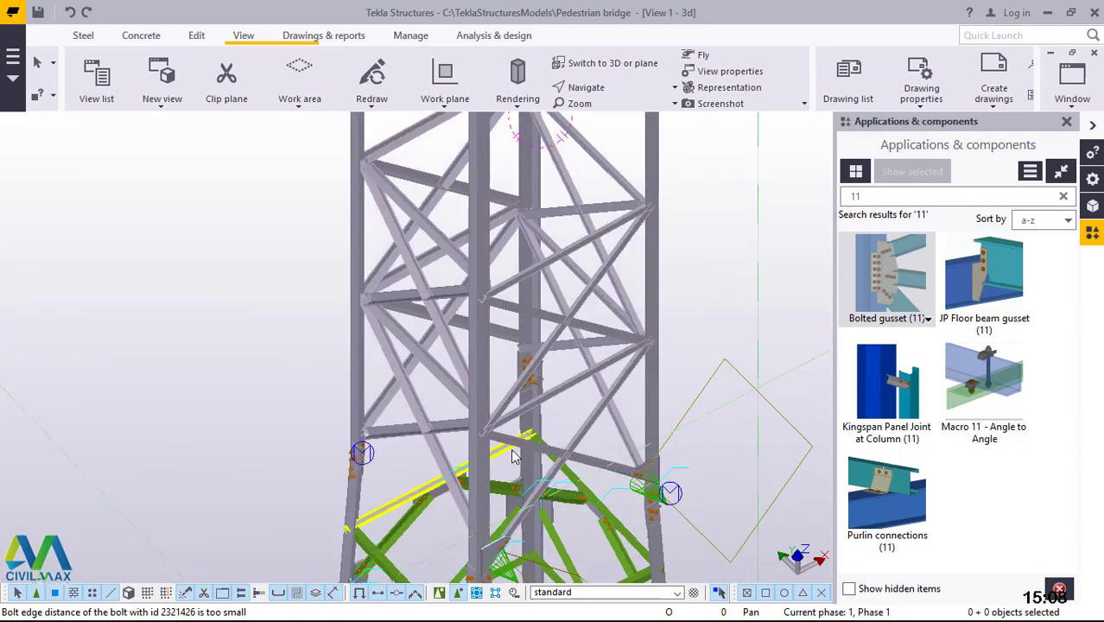
scroll(387, 425, down, 3)
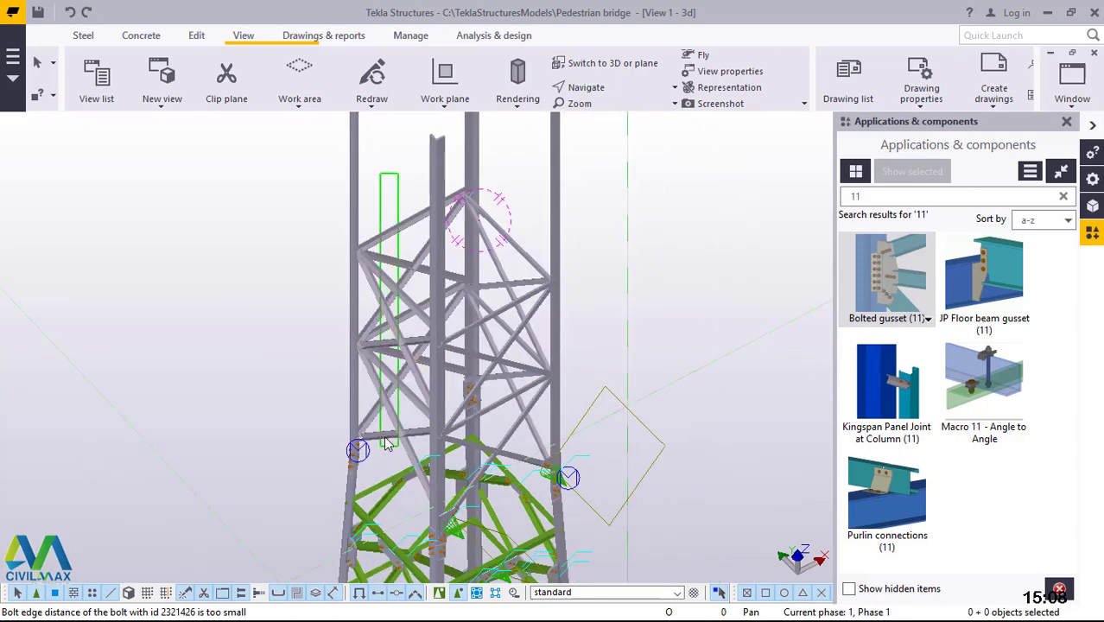
click(410, 400)
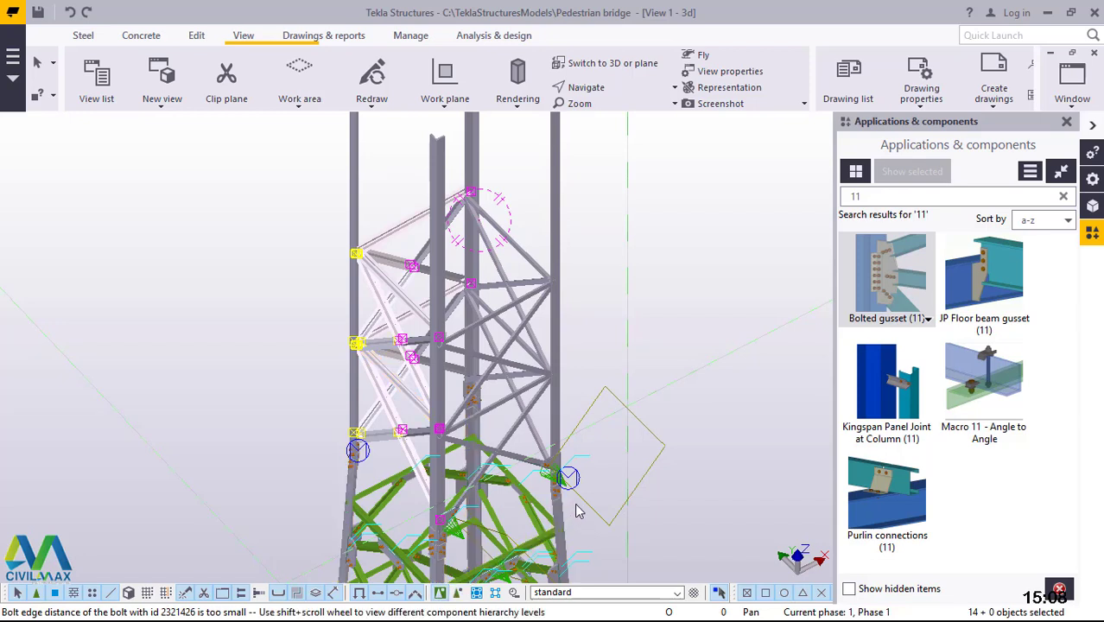
shift+drag(523, 203, 506, 473)
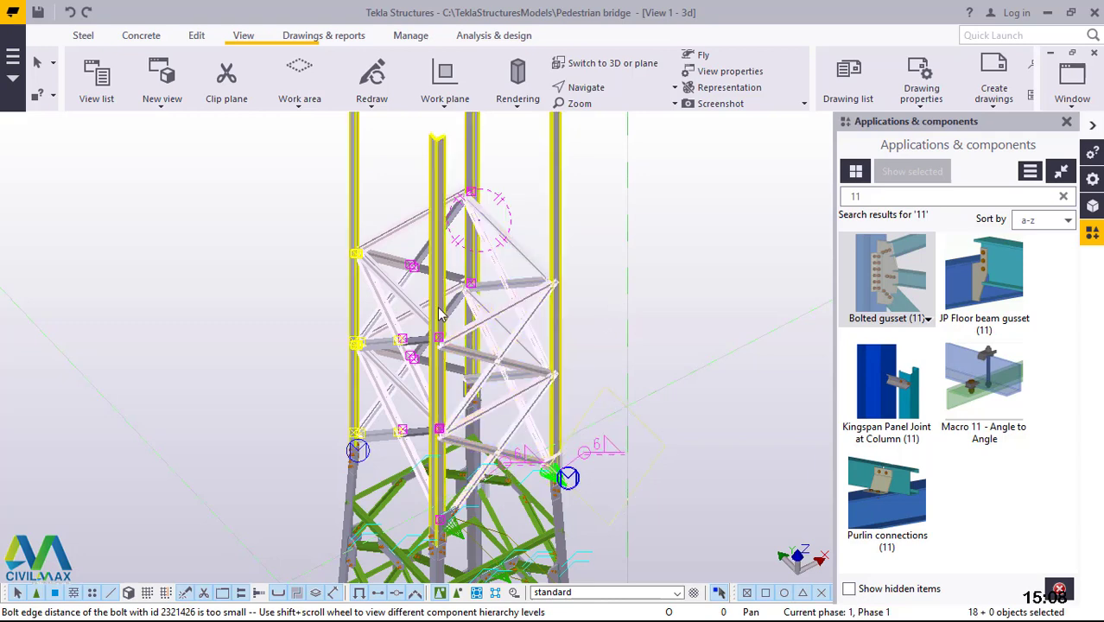
scroll(484, 260, up, 4)
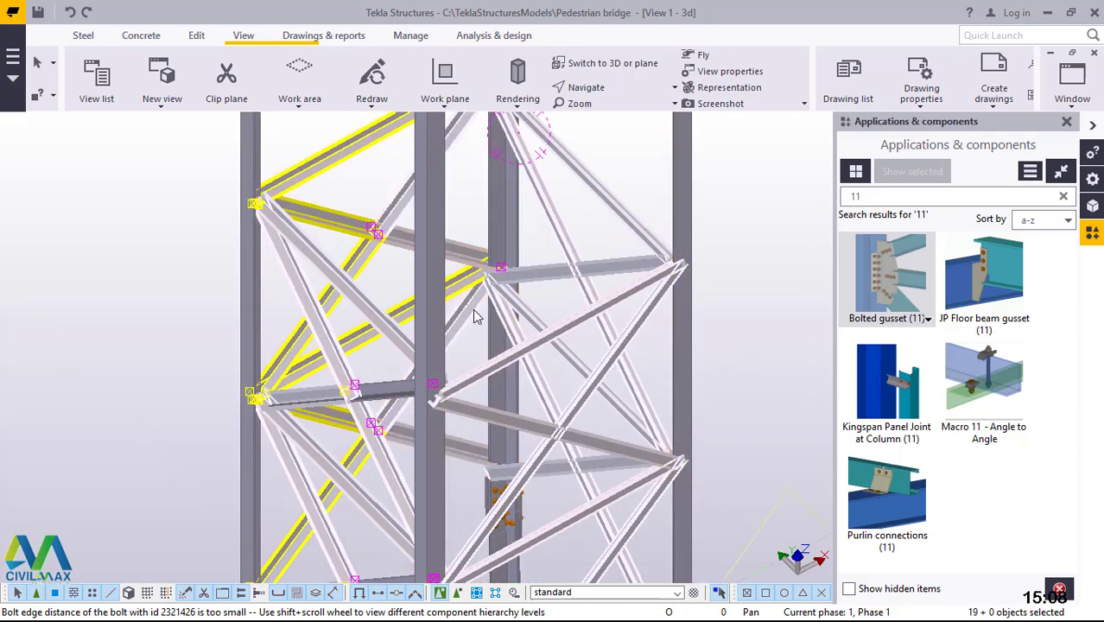
shift+click(499, 210)
scroll(500, 210, down, 2)
scroll(440, 427, up, 4)
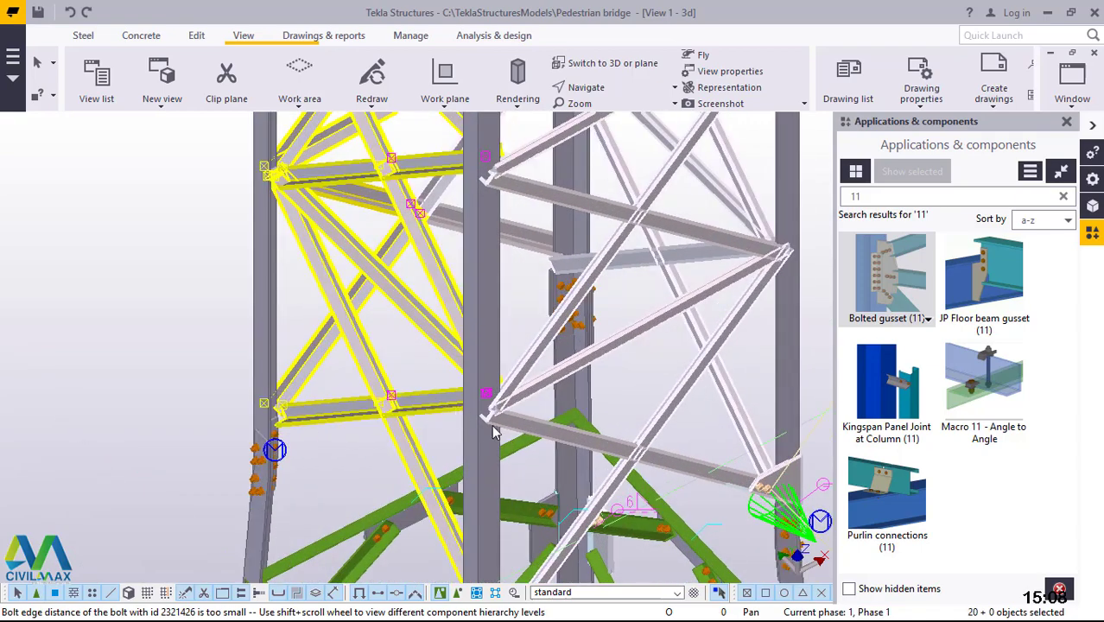
scroll(495, 432, down, 6)
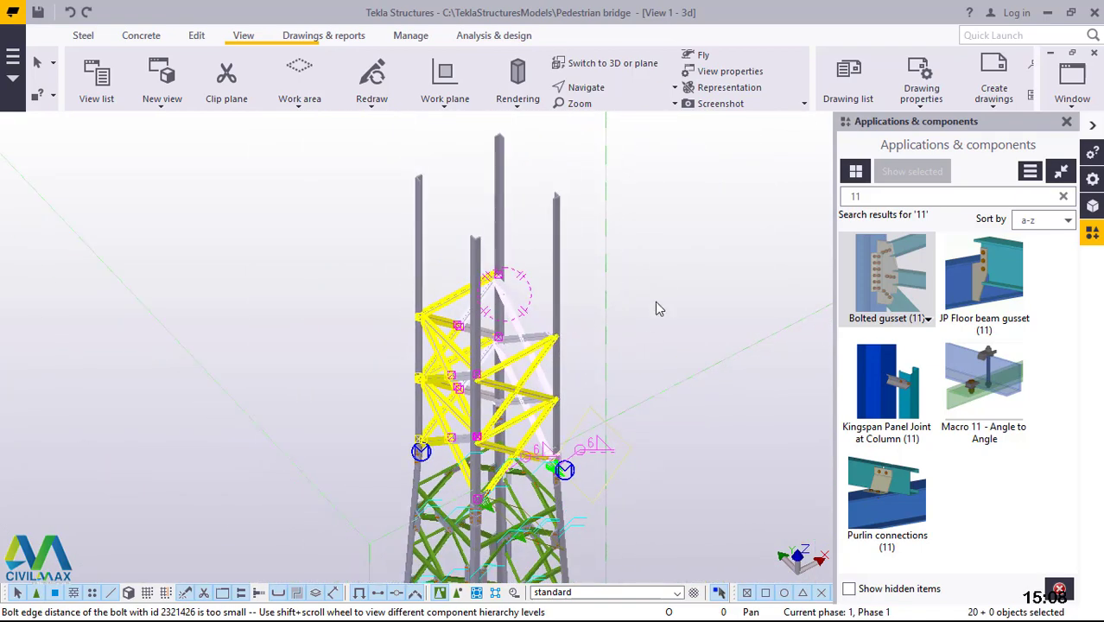
right_click(678, 186)
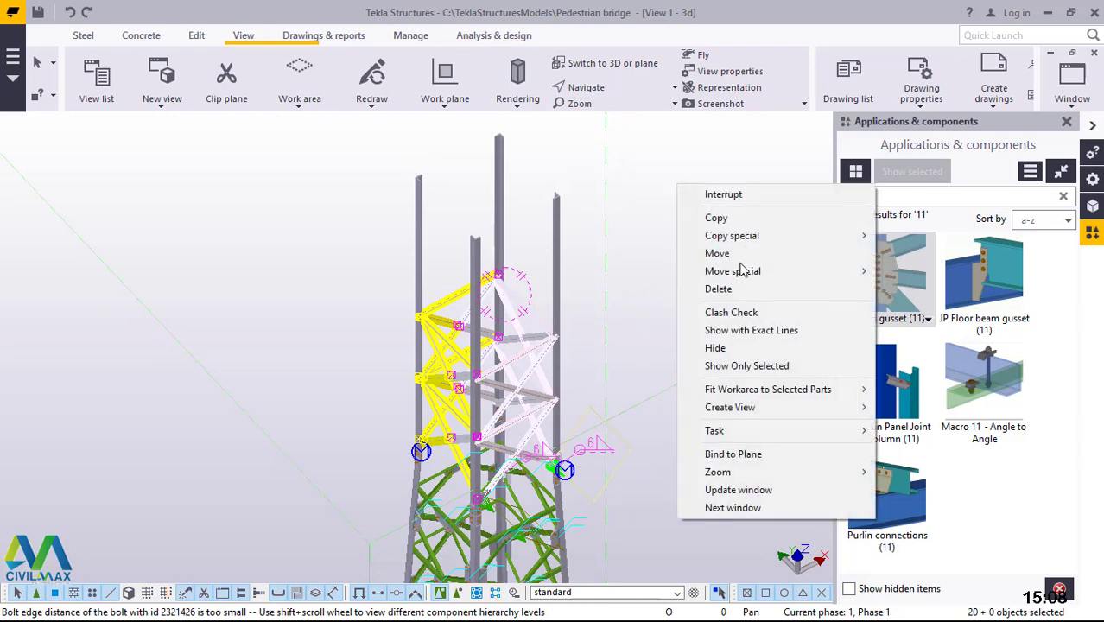
mouse_move(774, 237)
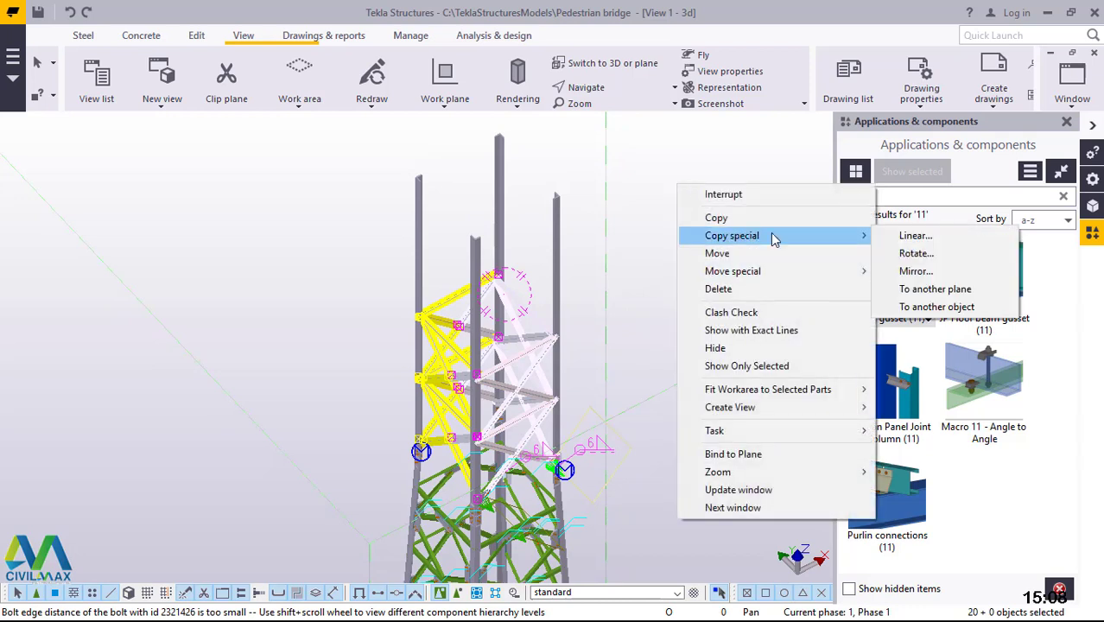
click(914, 236)
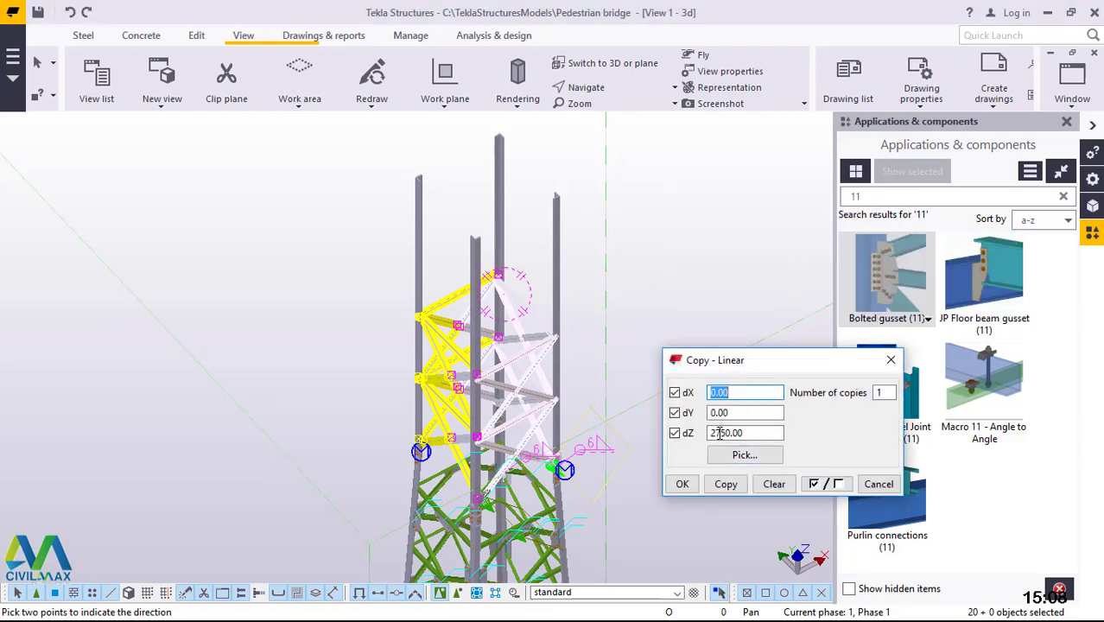
click(727, 485)
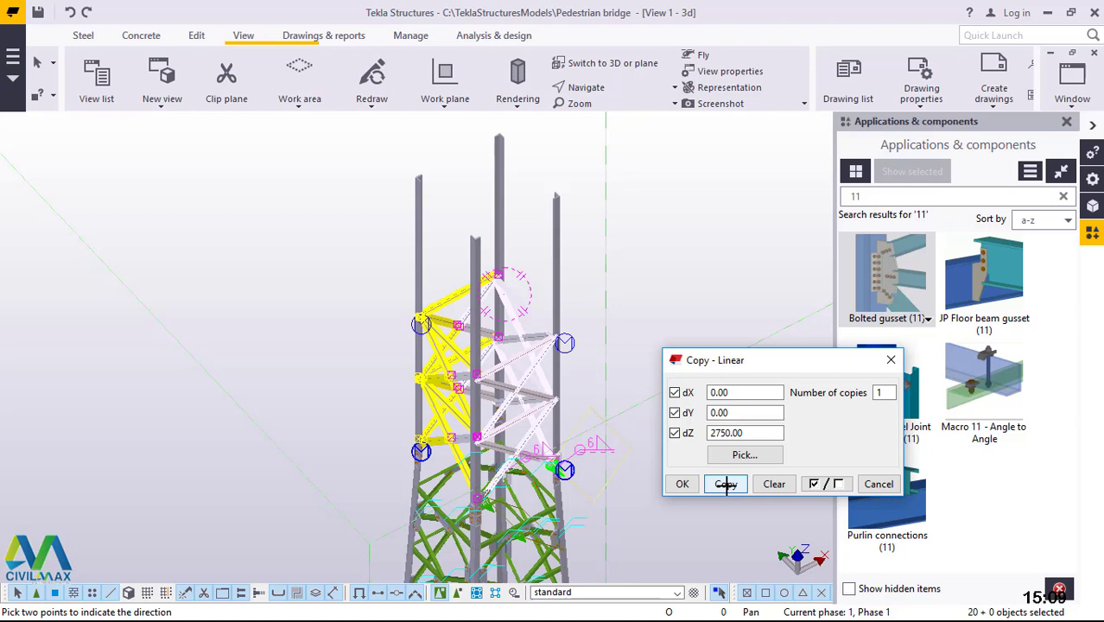
click(681, 485)
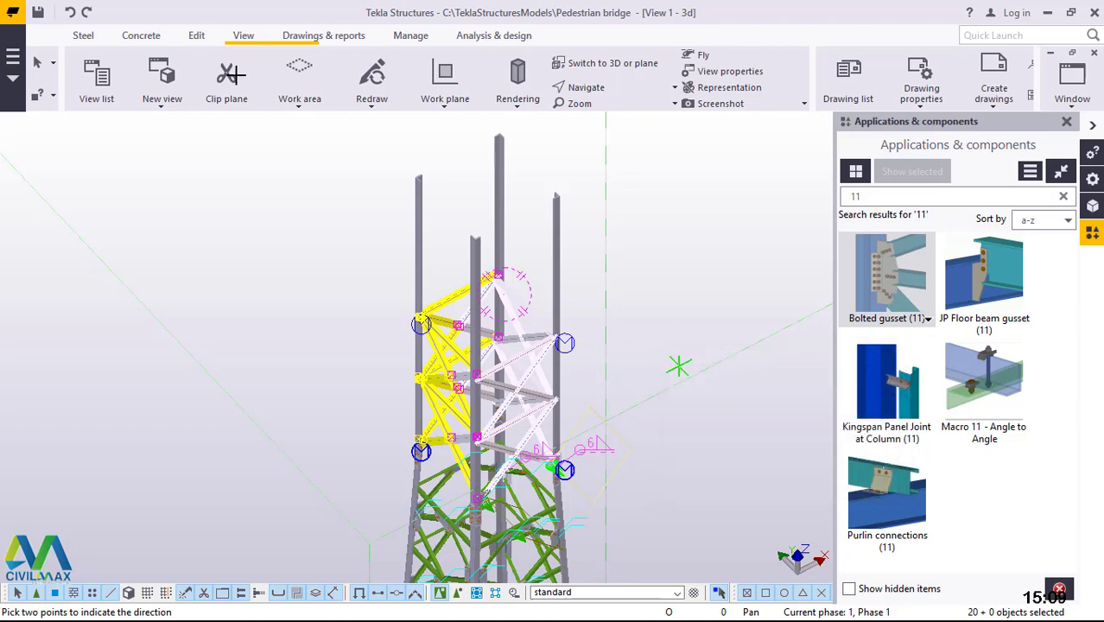
- Undo the linear copy of the upper bracing and leave the copy command
click(70, 12)
right_click(668, 180)
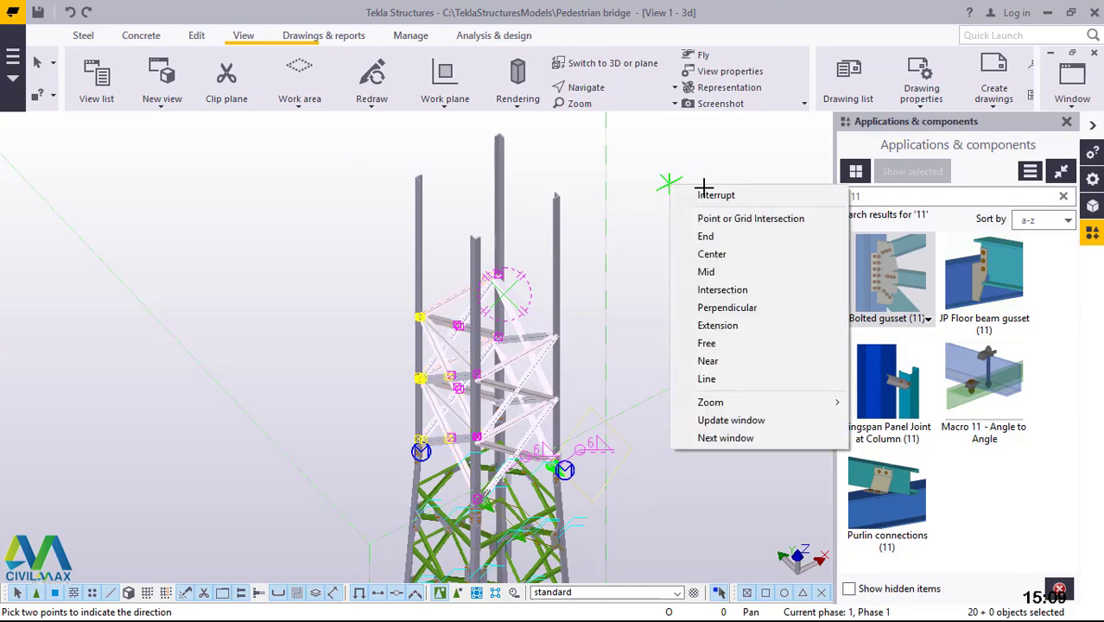
click(713, 192)
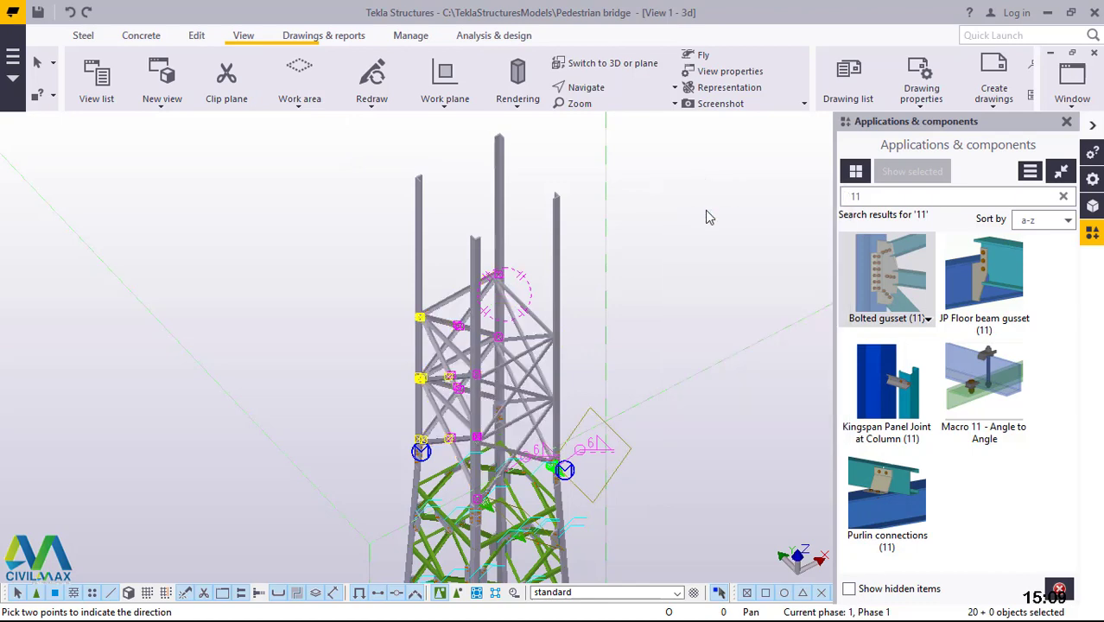
click(513, 393)
scroll(512, 393, up, 1)
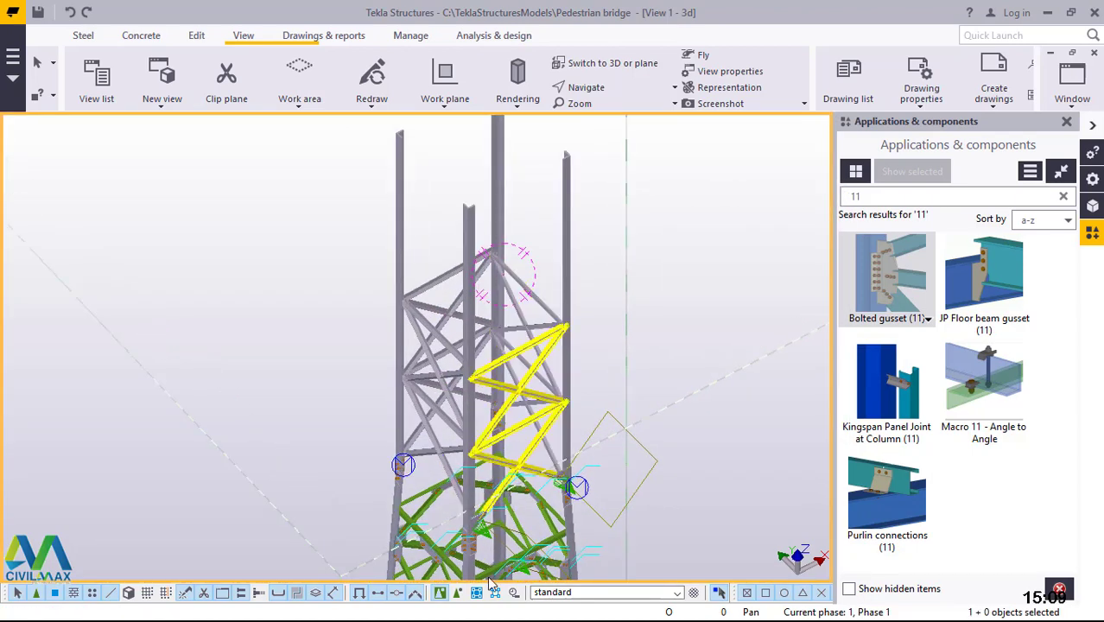
key(Delete)
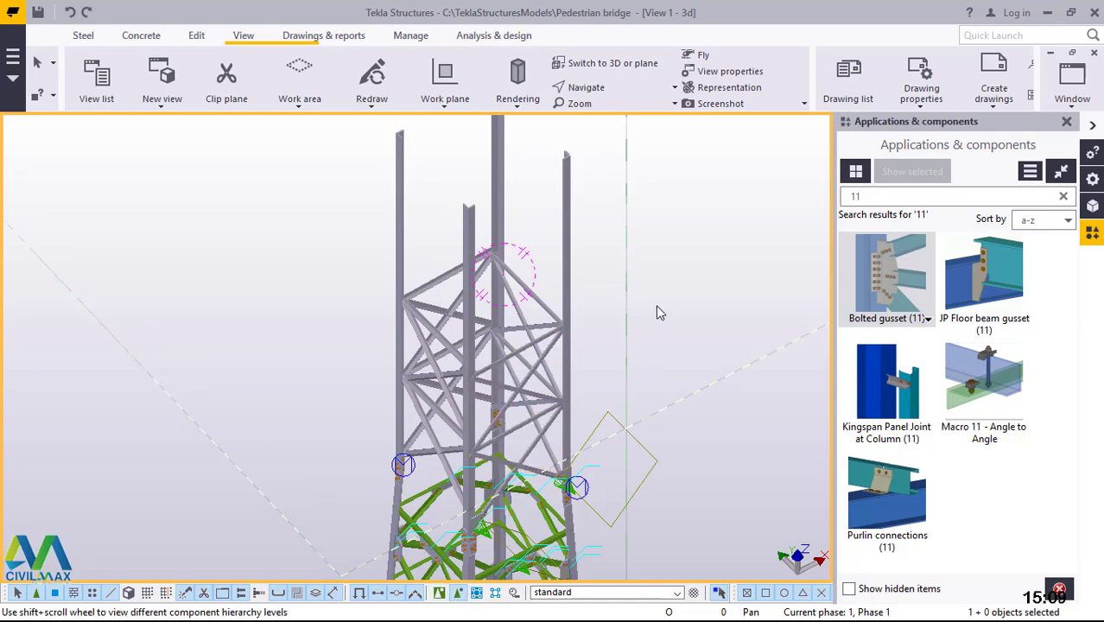
click(571, 311)
scroll(570, 201, down, 1)
scroll(538, 355, up, 2)
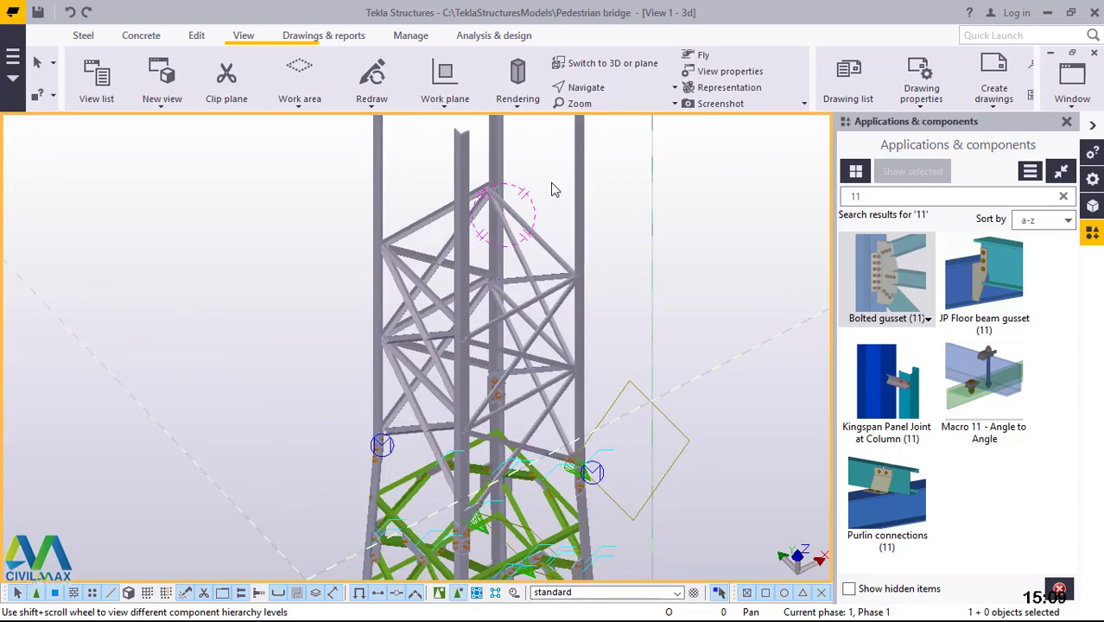
click(534, 469)
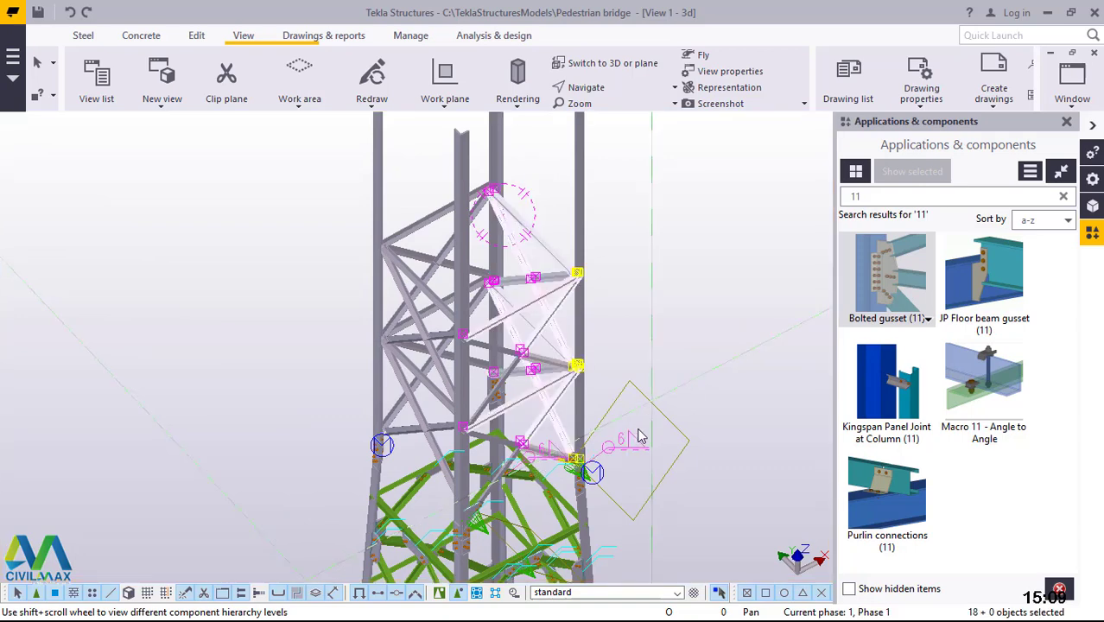
scroll(563, 478, up, 4)
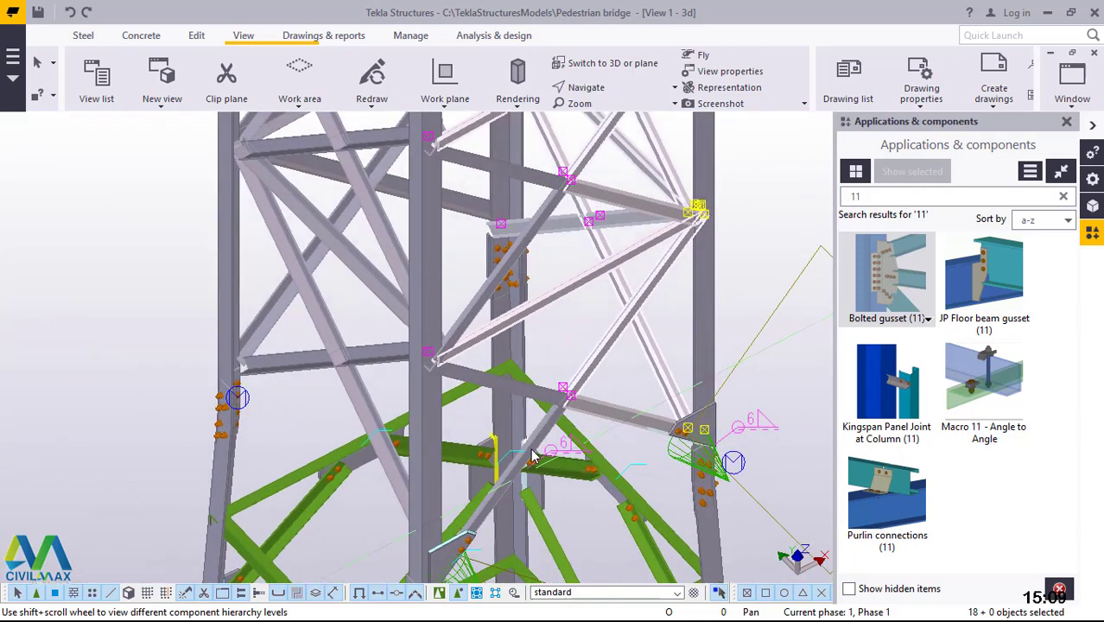
click(515, 441)
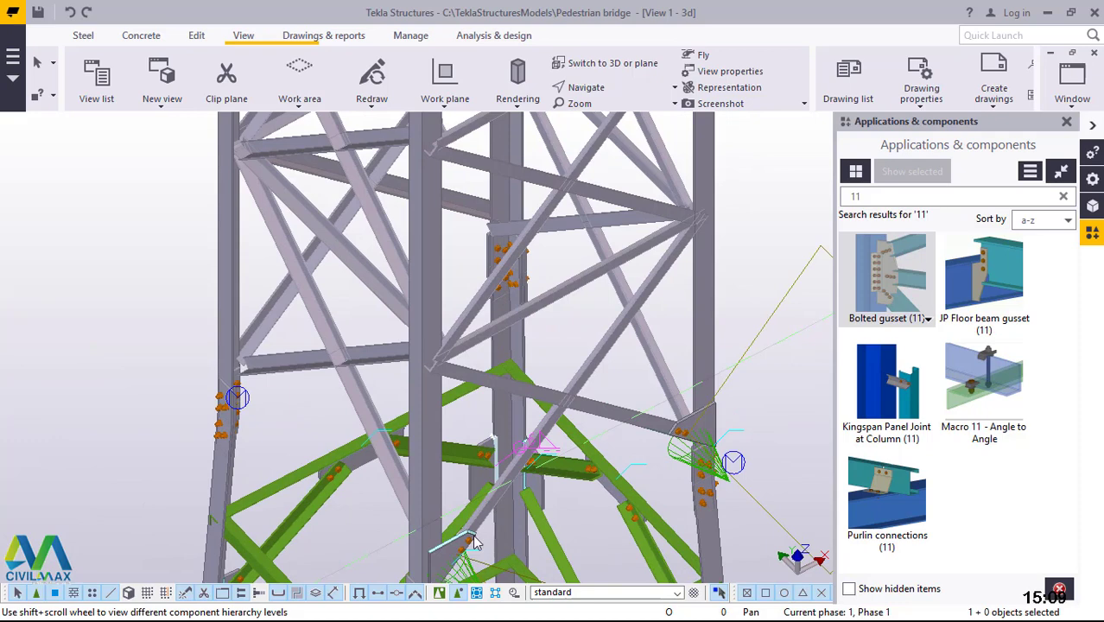
- Delete the remaining Bolted gussets joining the lowest upper-section braces to the right leg and the front leg near the splices
click(747, 255)
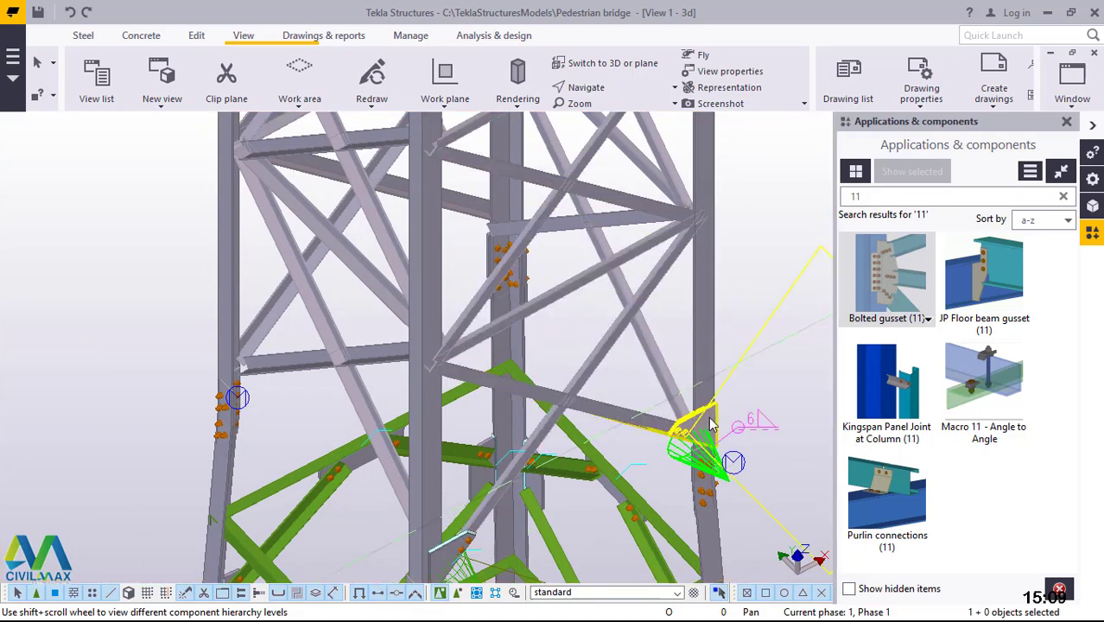
key(Delete)
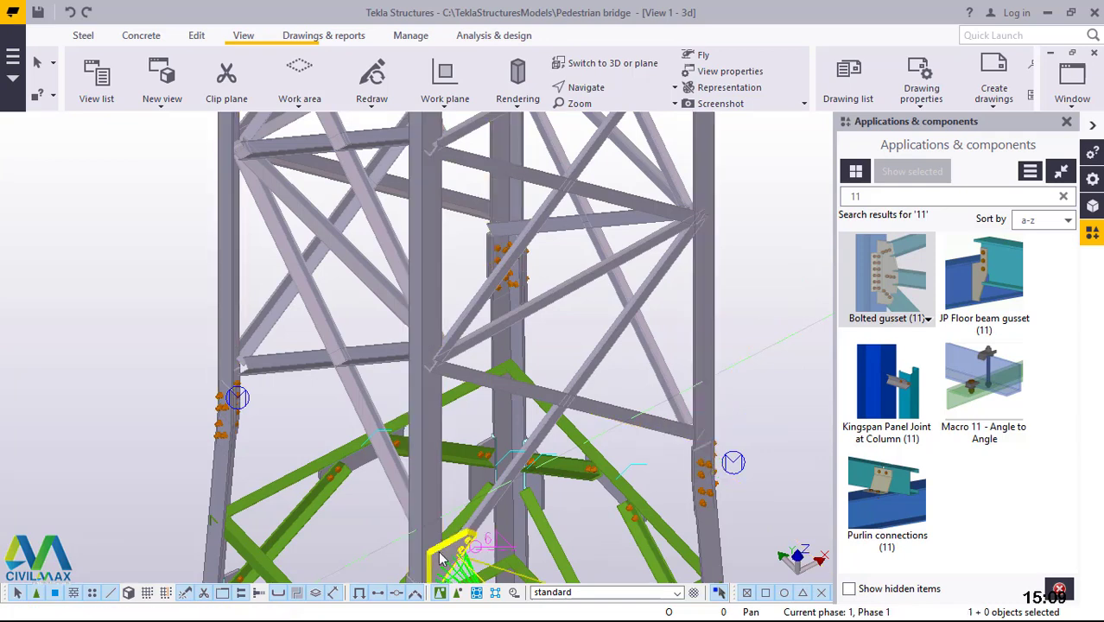
scroll(441, 557, down, 6)
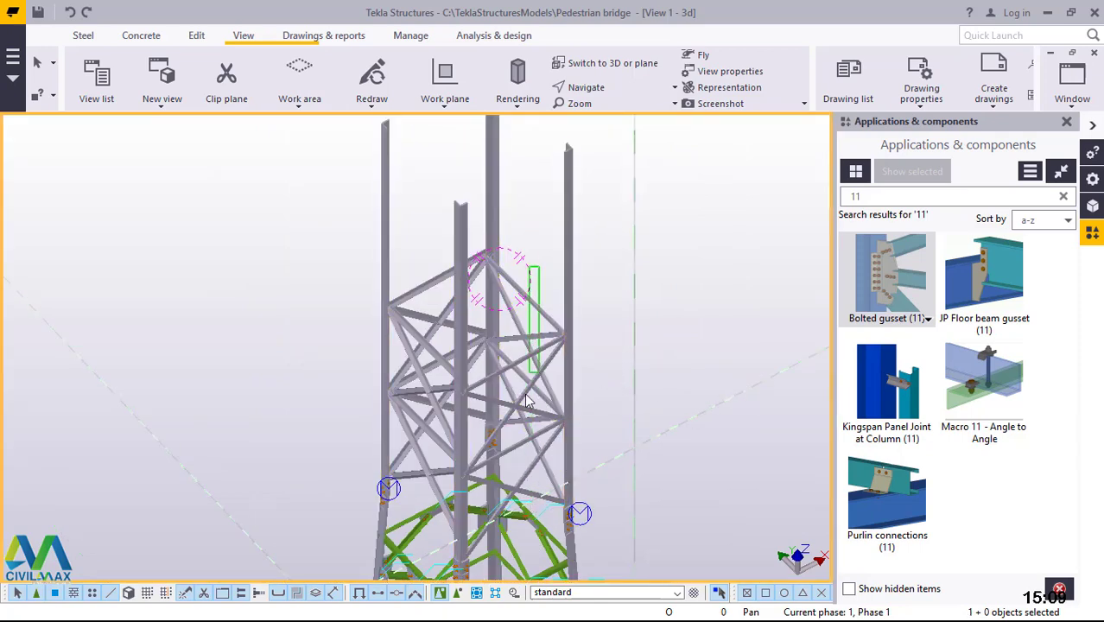
drag(519, 488, 522, 489)
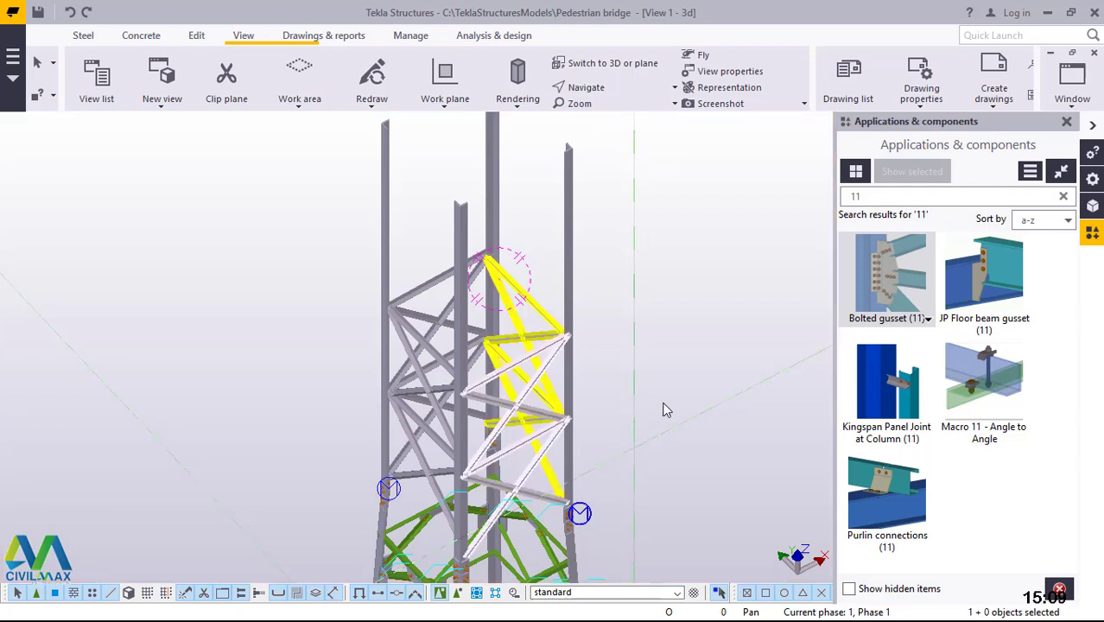
middle_click(674, 398)
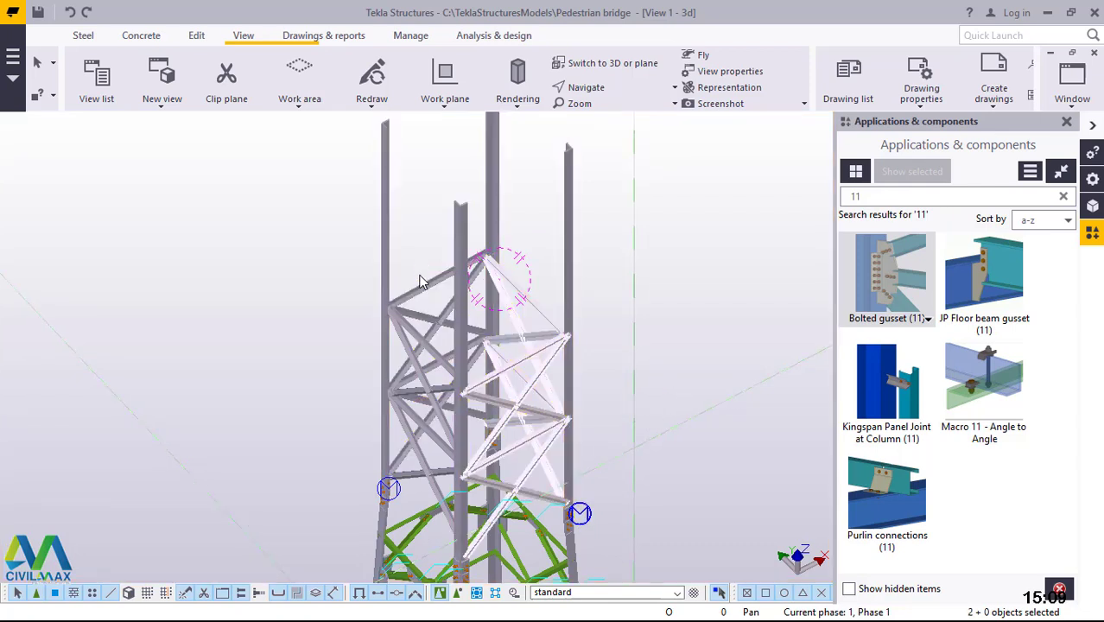
click(679, 307)
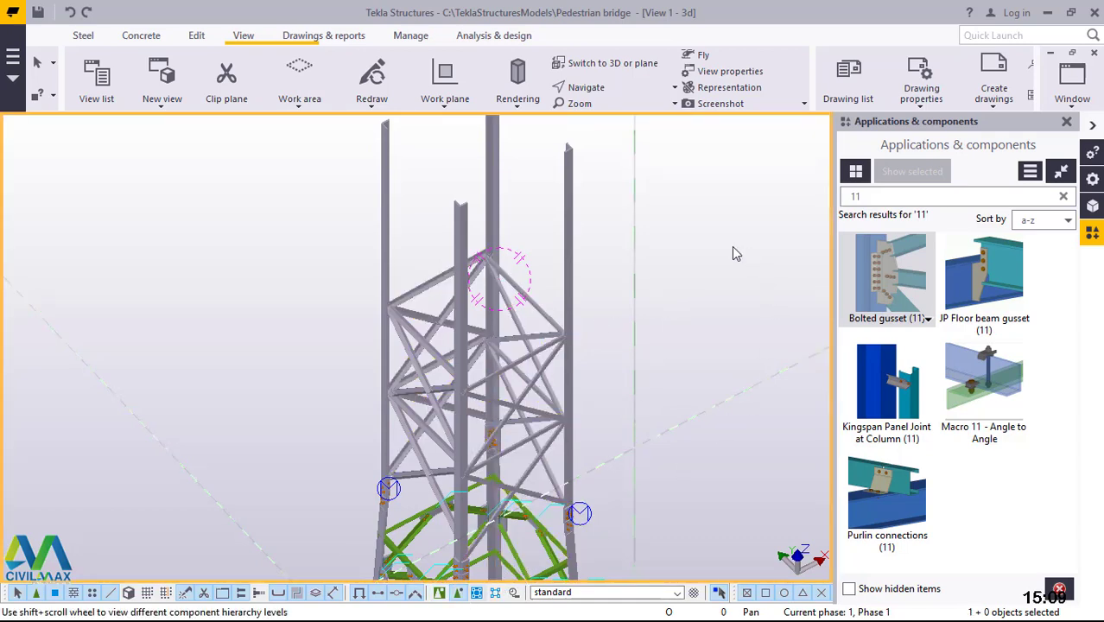
- Select the bracing members along the right and left sides of the tower's upper section, from the splices to the topmost node
scroll(628, 323, up, 3)
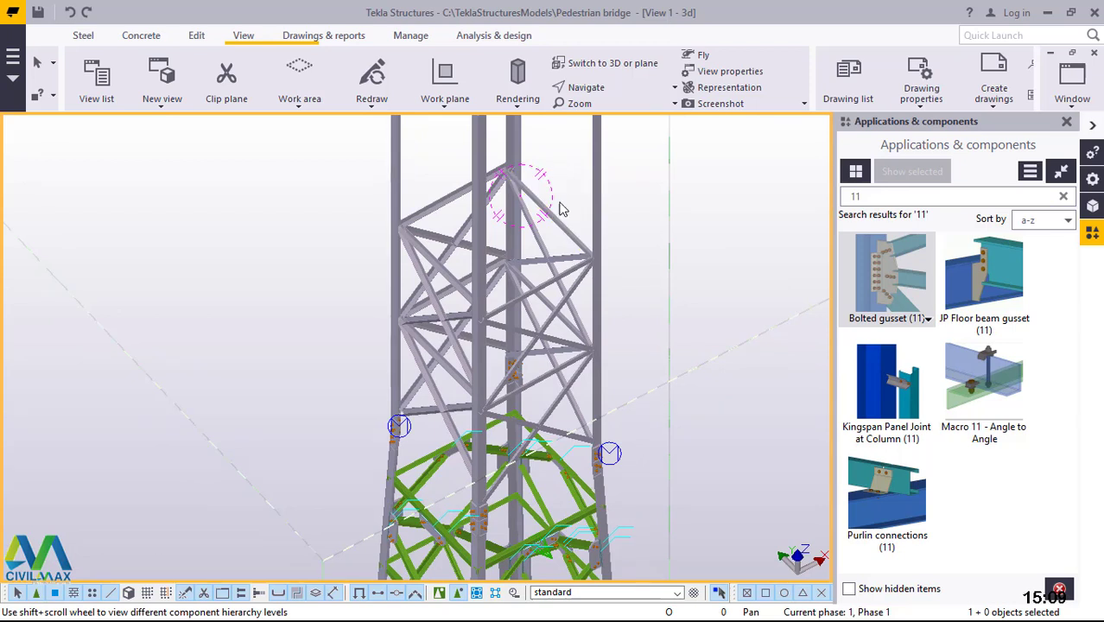
click(563, 442)
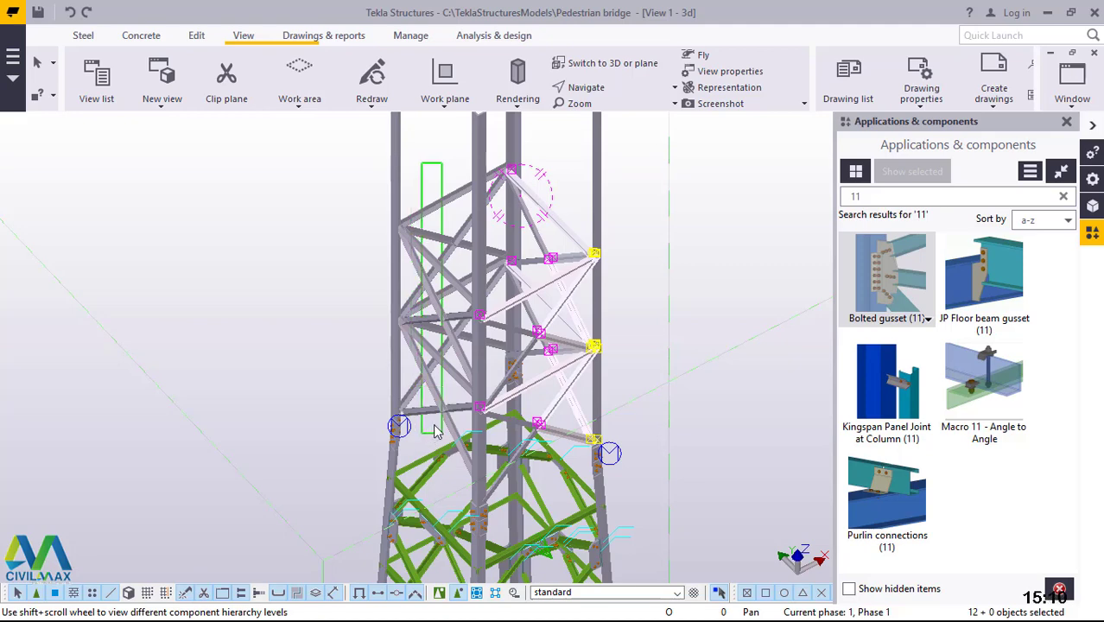
shift+drag(442, 162, 421, 434)
scroll(471, 232, up, 4)
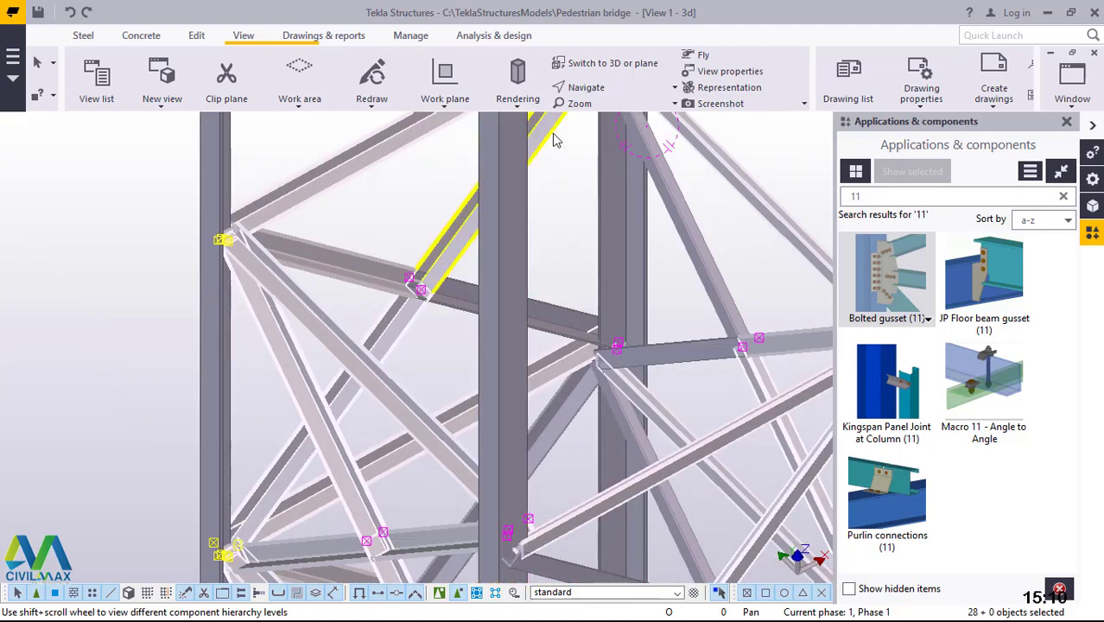
- Add the unselected horizontal and diagonal braces meeting the rear leg at the upper and middle nodes to the selection
shift+click(562, 316)
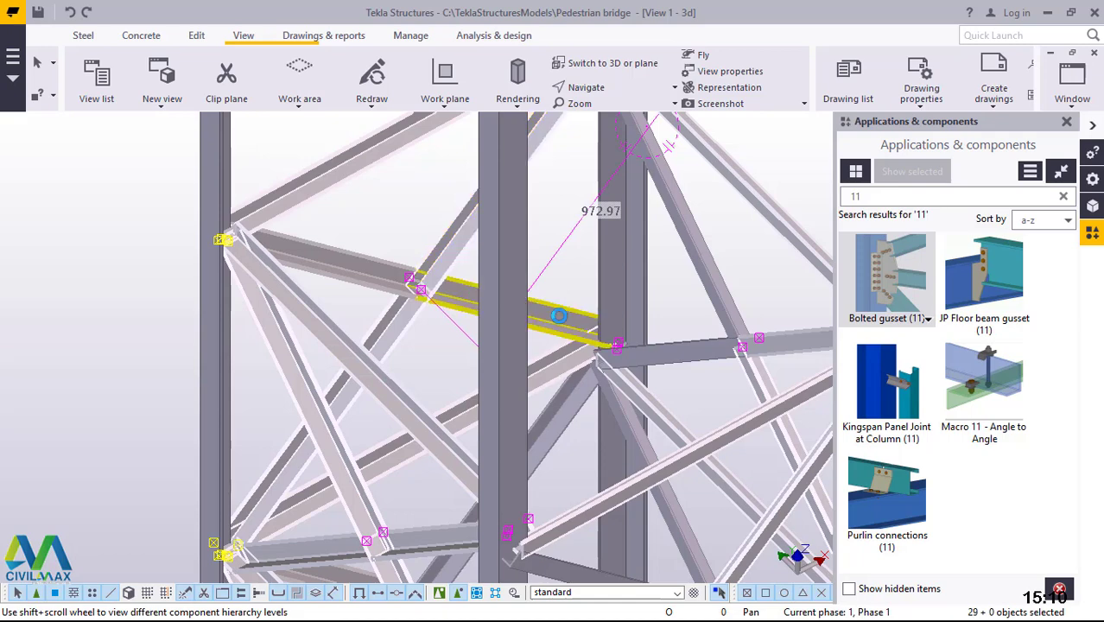
shift+click(578, 401)
scroll(594, 272, down, 1)
scroll(679, 339, up, 2)
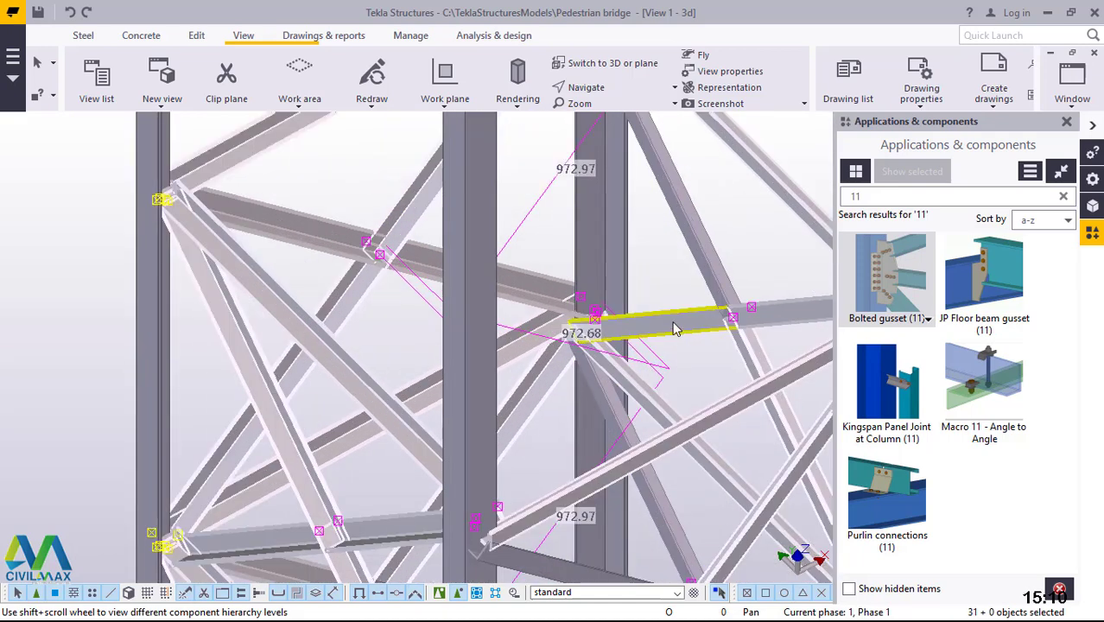
shift+click(707, 247)
scroll(691, 223, down, 4)
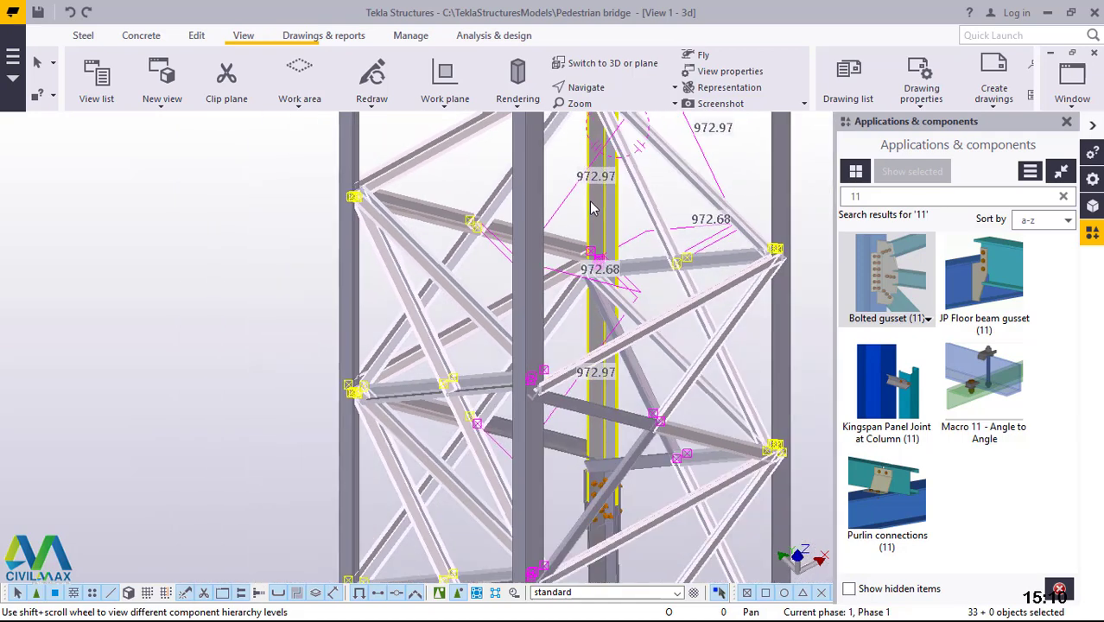
shift+click(596, 380)
scroll(597, 381, up, 2)
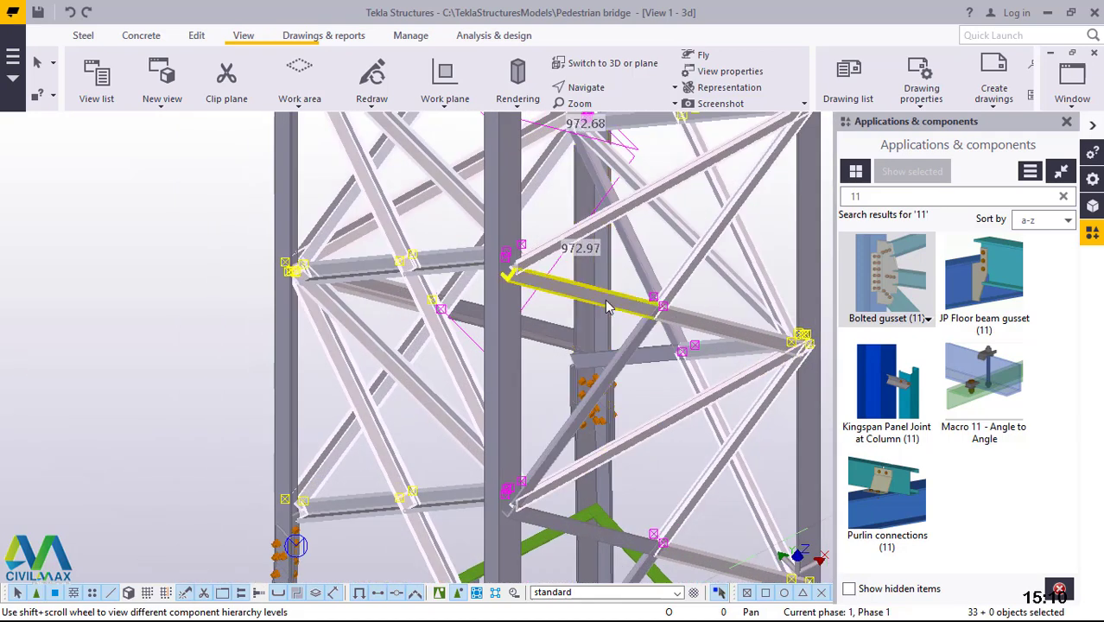
- Add the missing lower braces between the legs to the selection, including the lowest diagonal running down to the front leg's splice
shift+click(546, 330)
shift+click(569, 447)
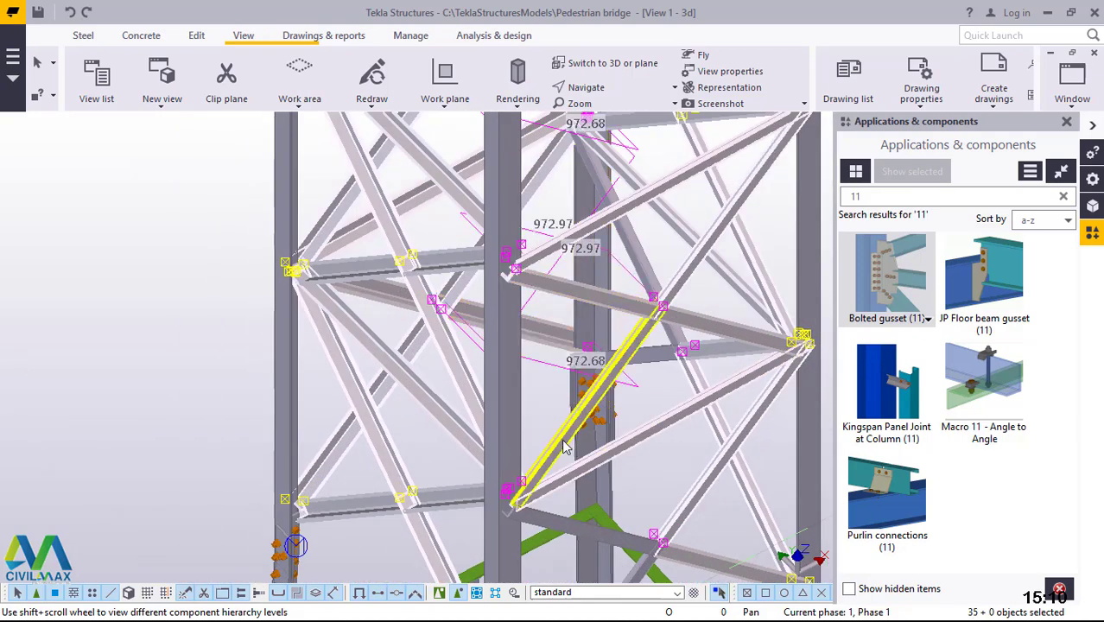
shift+click(564, 442)
shift+click(585, 529)
scroll(406, 363, down, 2)
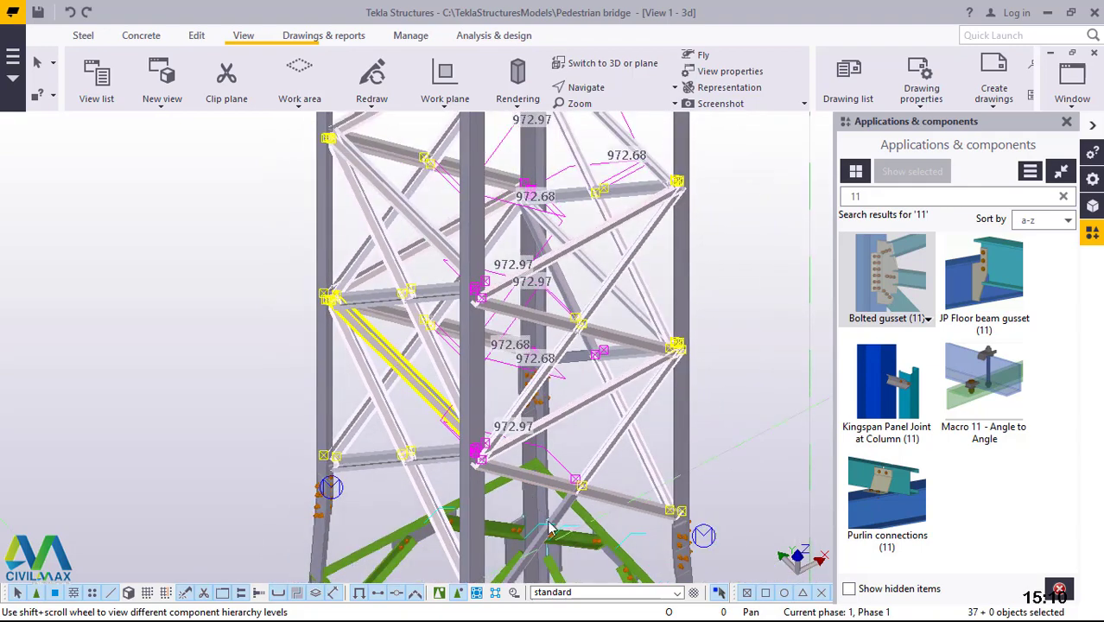
scroll(558, 523, up, 2)
scroll(560, 506, down, 7)
scroll(554, 503, up, 8)
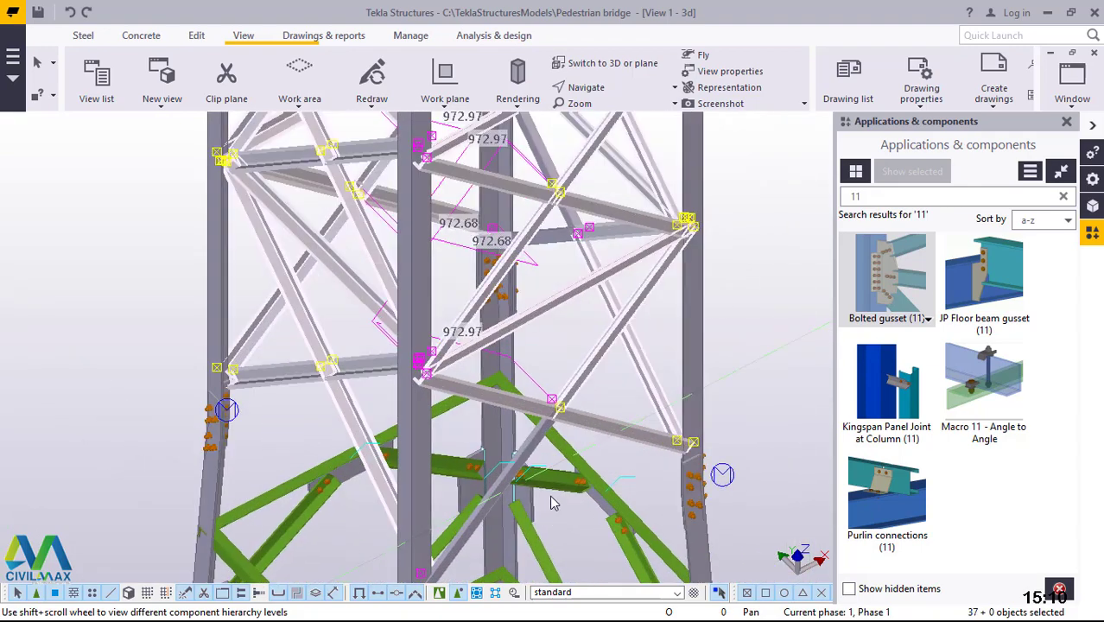
shift+click(499, 479)
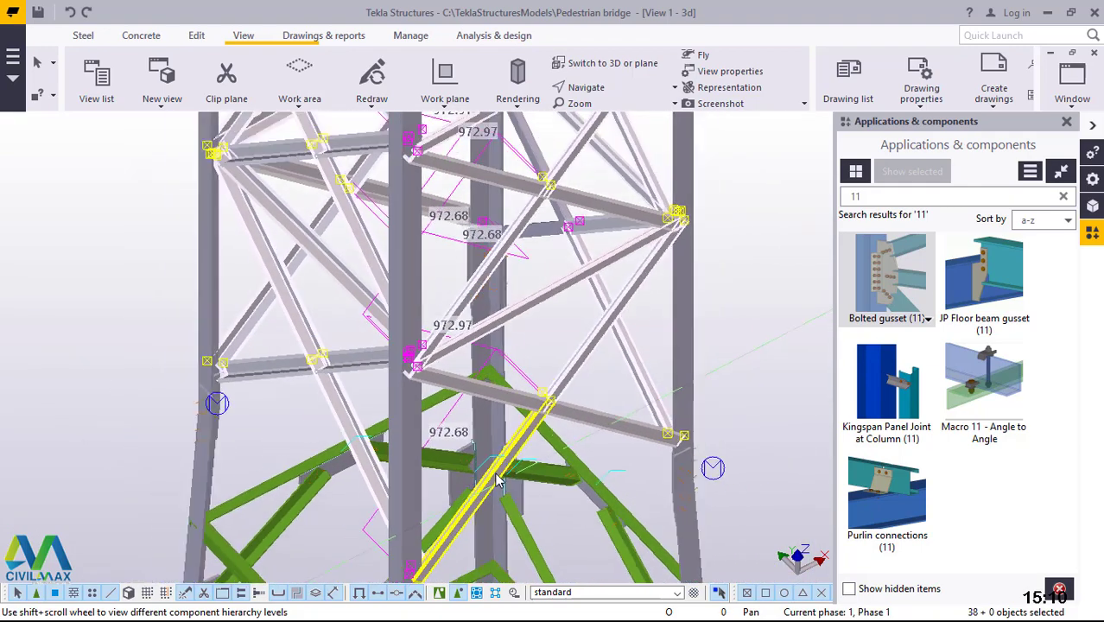
- Complete the selection with the remaining short horizontal members beside the rear and front legs
scroll(544, 287, down, 4)
scroll(546, 268, up, 8)
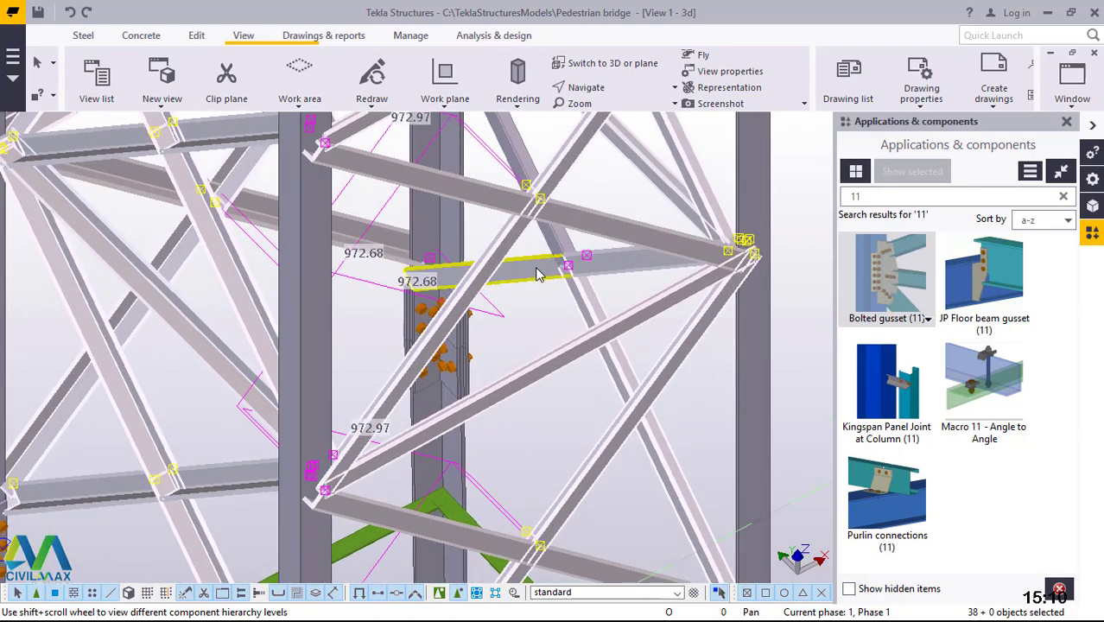
shift+click(538, 268)
scroll(518, 333, down, 3)
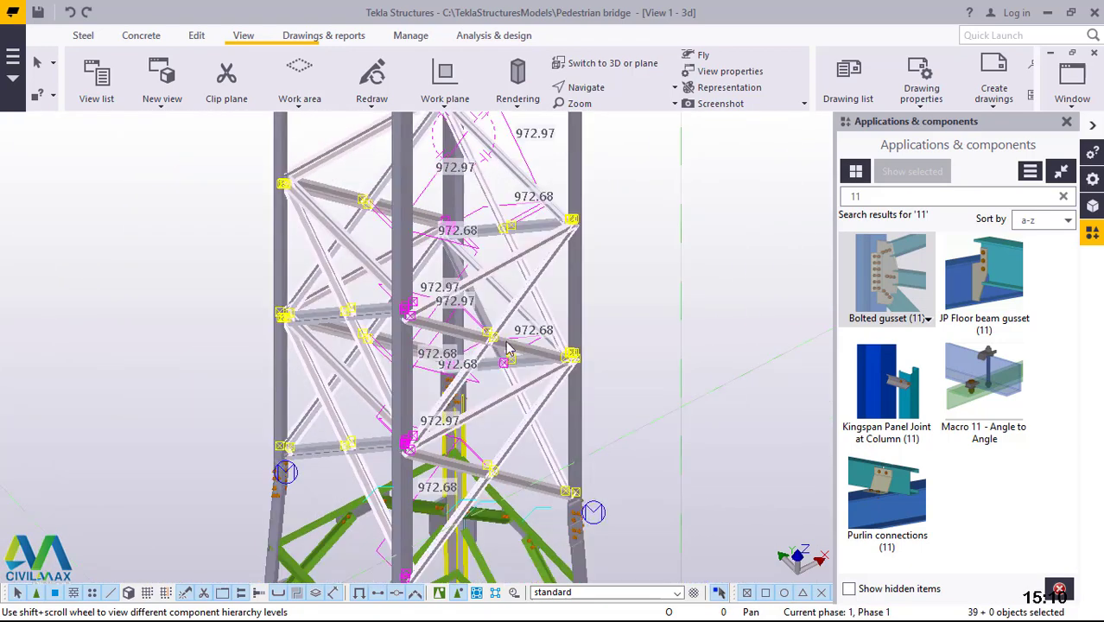
scroll(469, 321, up, 1)
scroll(493, 329, up, 2)
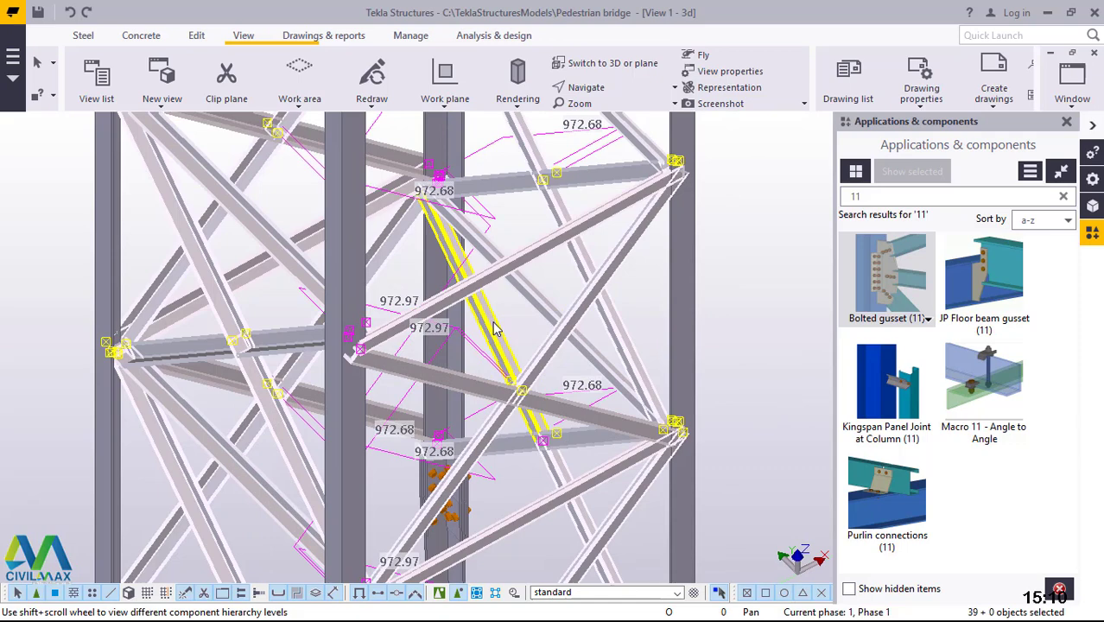
shift+click(476, 399)
scroll(474, 402, down, 3)
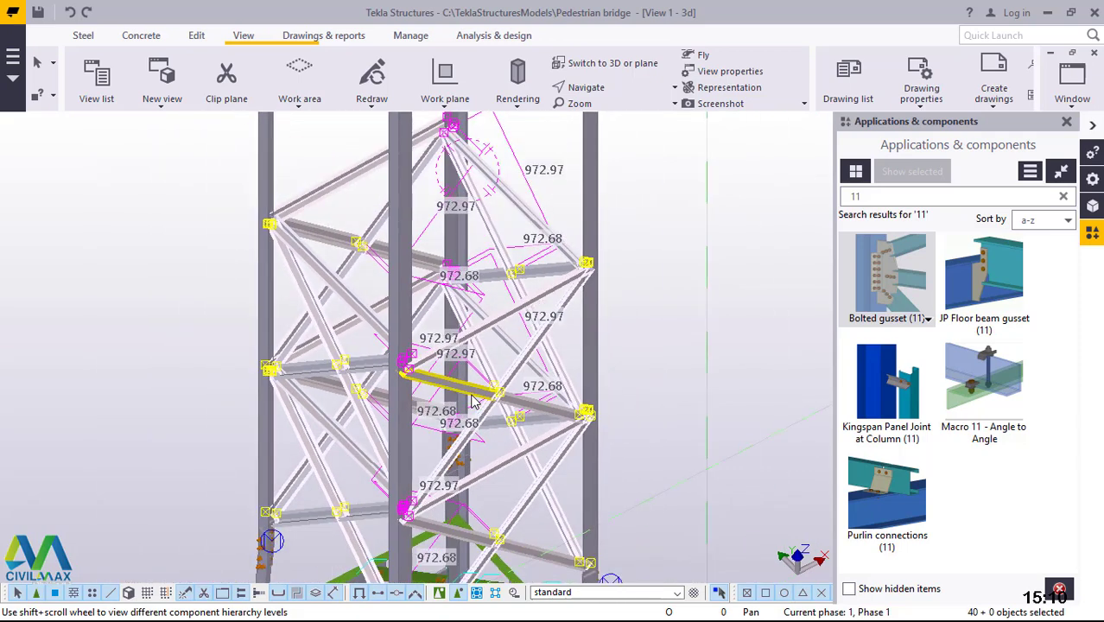
scroll(474, 402, down, 2)
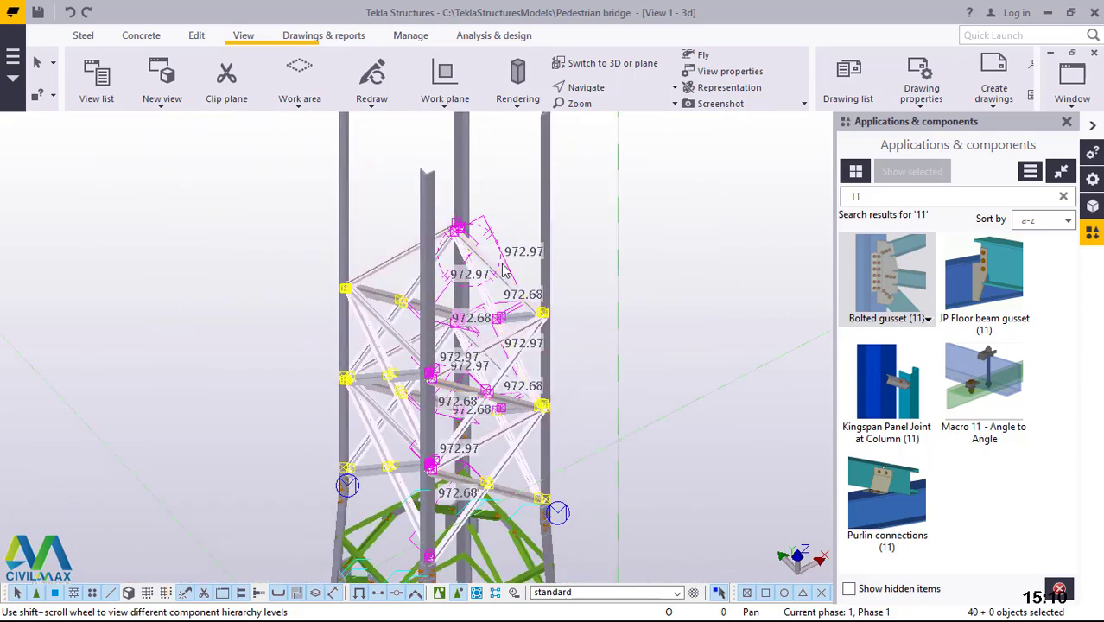
- Linearly copy the selected upper bracing with dX 0, dY 0, dZ 2750 and 1 copy, and end the copy command
right_click(725, 233)
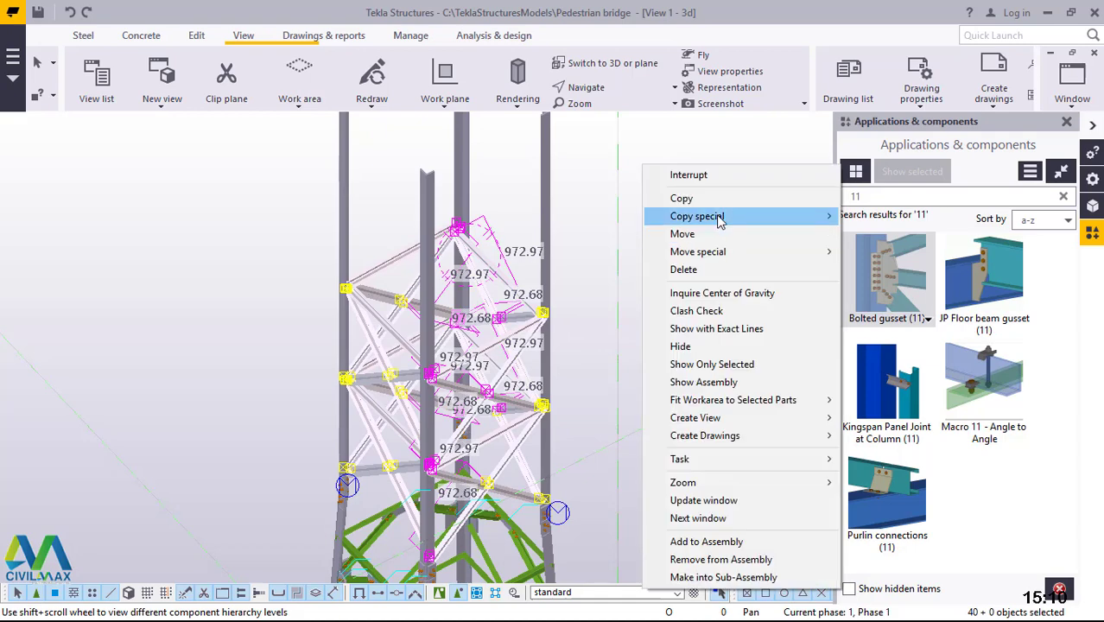
mouse_move(724, 221)
click(877, 216)
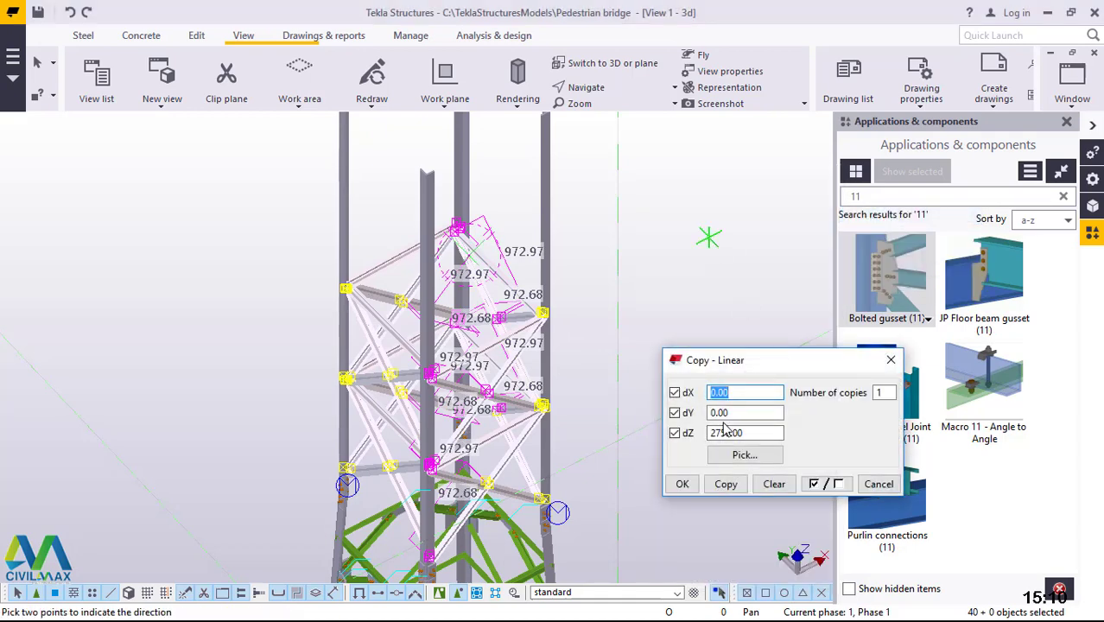
click(727, 487)
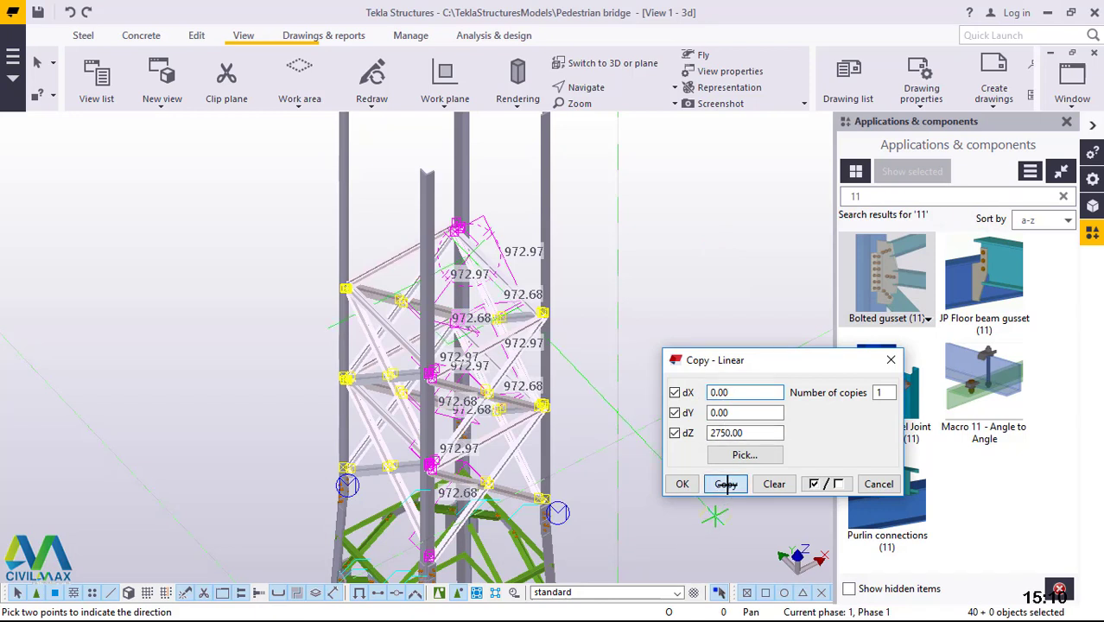
click(681, 484)
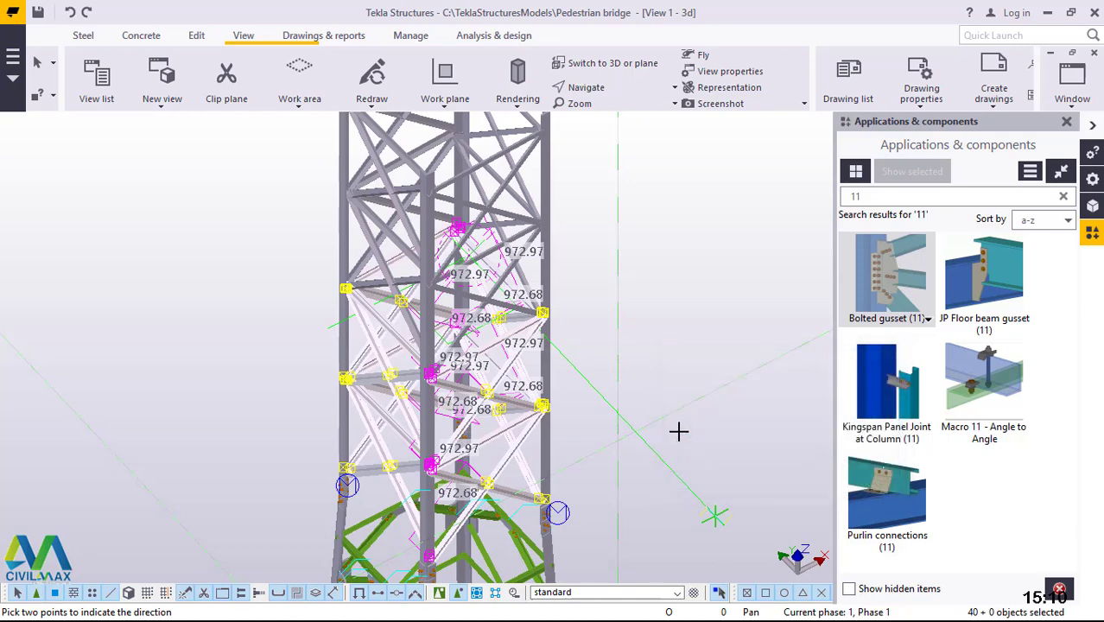
right_click(701, 276)
click(700, 278)
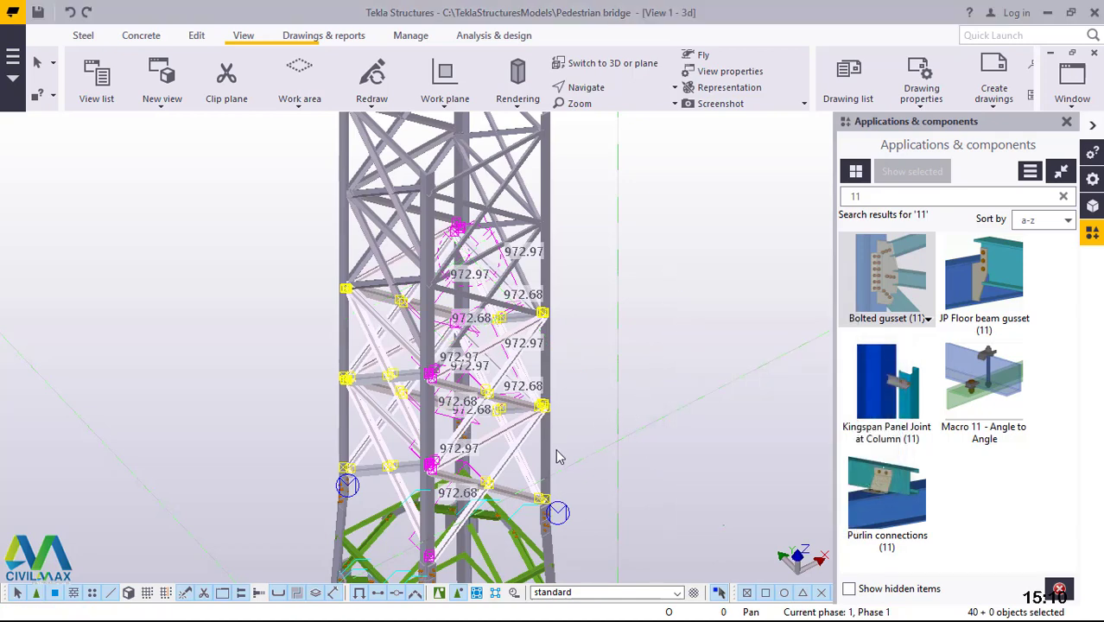
- Clear the bracing selection and refresh the 3D view of the tower
scroll(619, 378, down, 5)
click(678, 261)
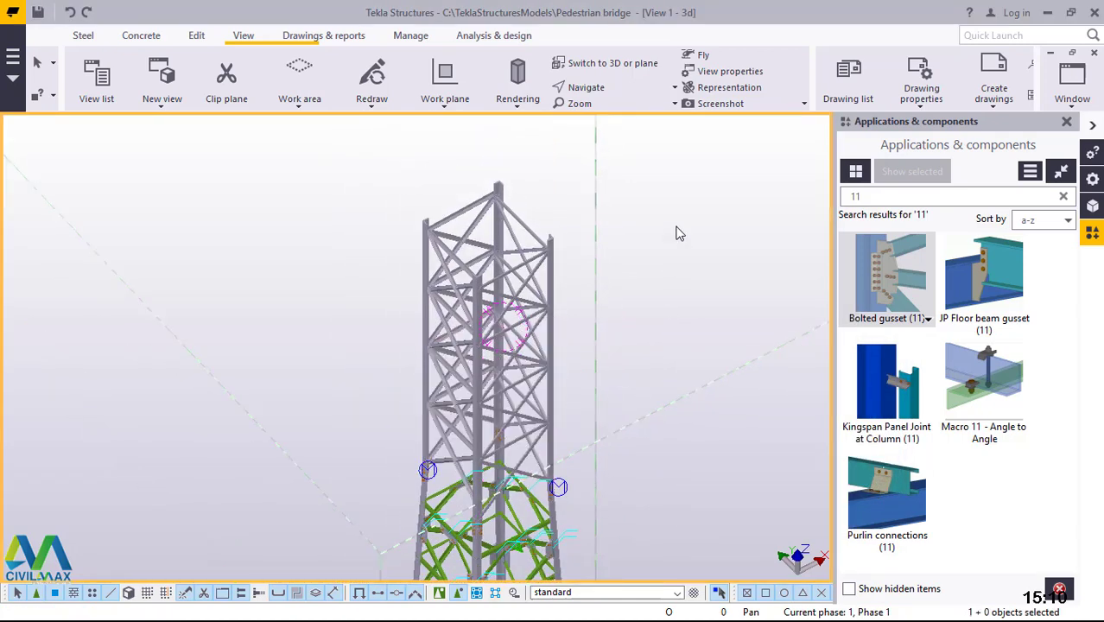
right_click(679, 233)
click(765, 323)
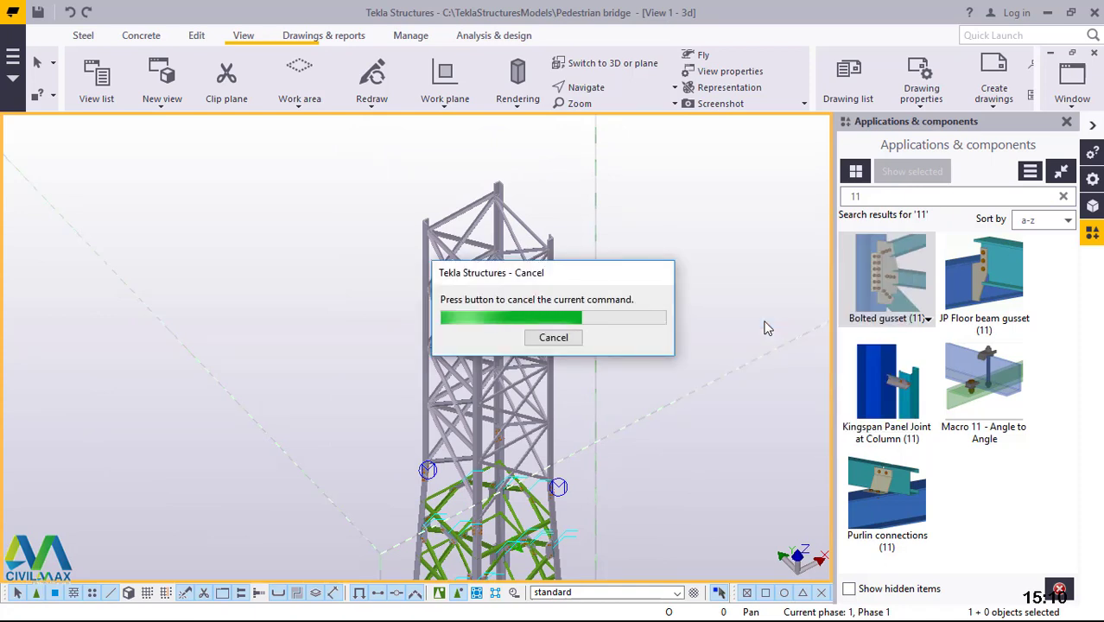
- Set a rotation centre on the tower and examine the copied bracing of the upper section from several sides
click(613, 92)
key(v)
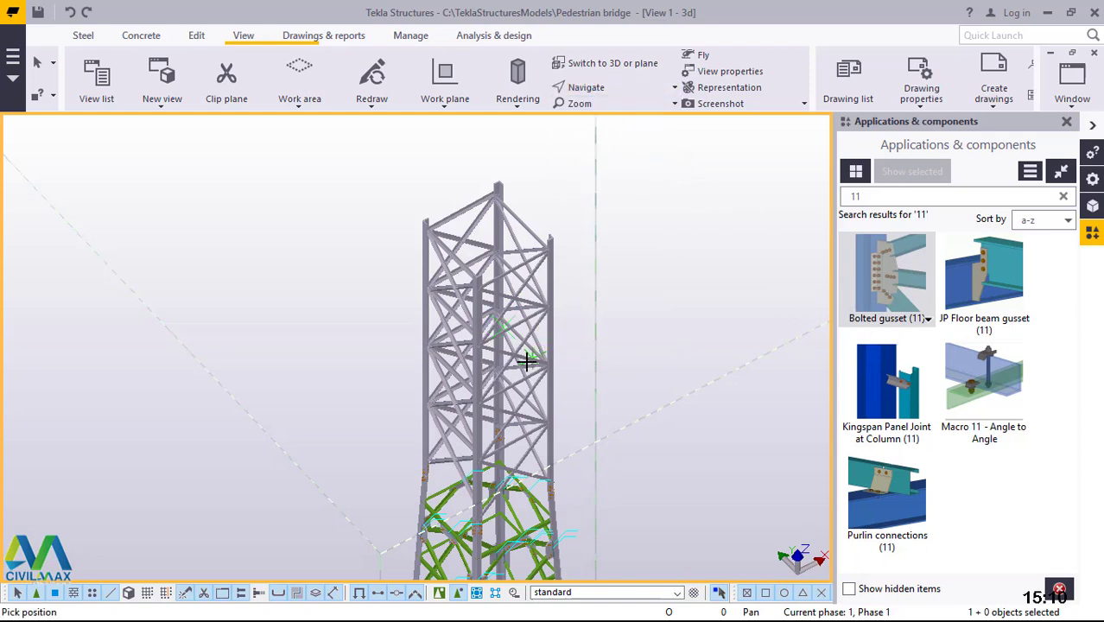
mouse_move(527, 361)
ctrl+middle_down()
mouse_move(655, 306)
mouse_move(803, 265)
ctrl+middle_up()
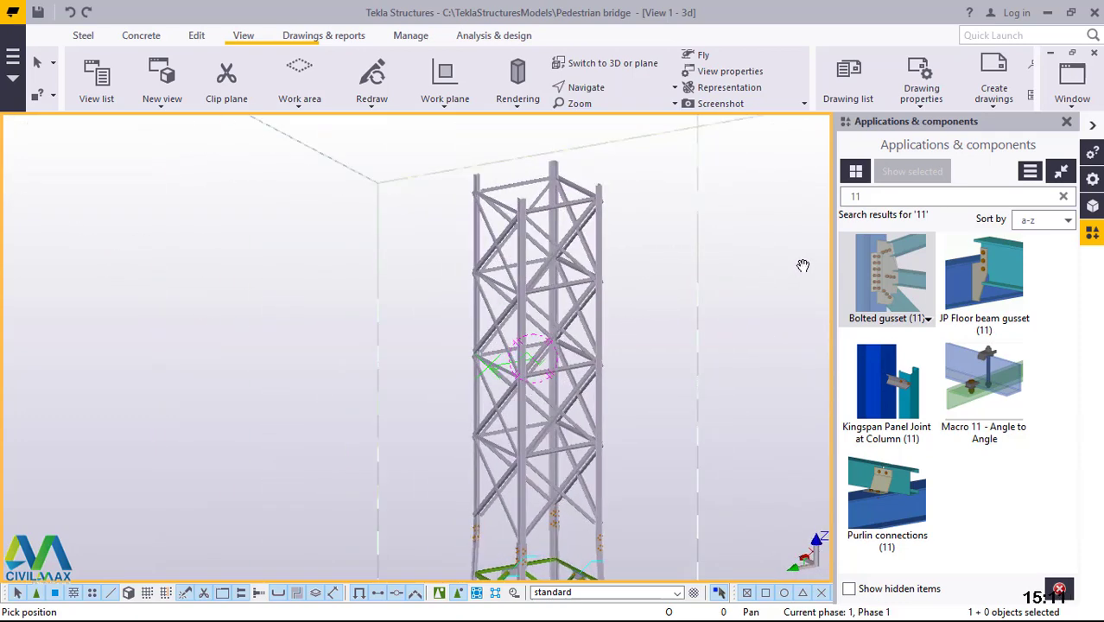
scroll(534, 336, down, 3)
ctrl+middle_drag(551, 385, 578, 332)
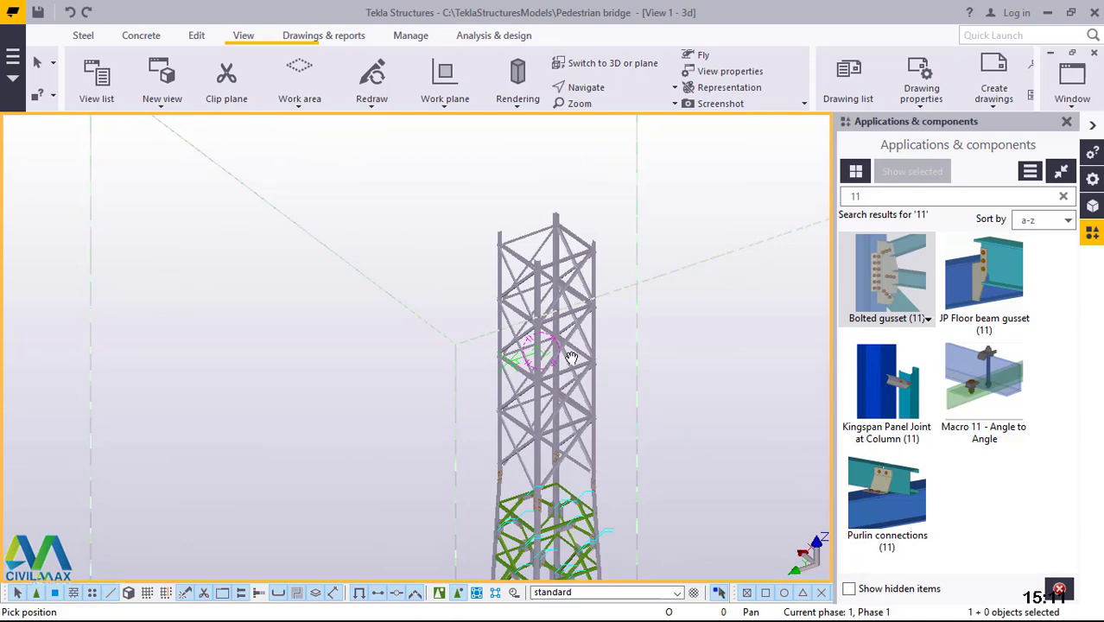
scroll(572, 357, down, 2)
ctrl+middle_drag(573, 357, 584, 276)
scroll(574, 320, up, 1)
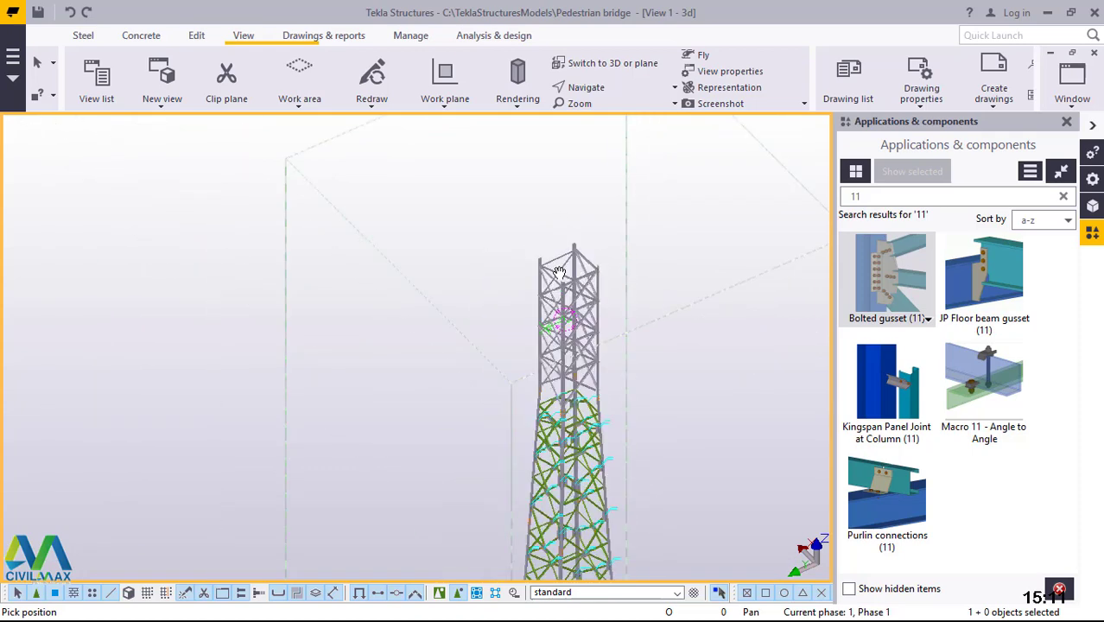
ctrl+middle_drag(560, 273, 563, 273)
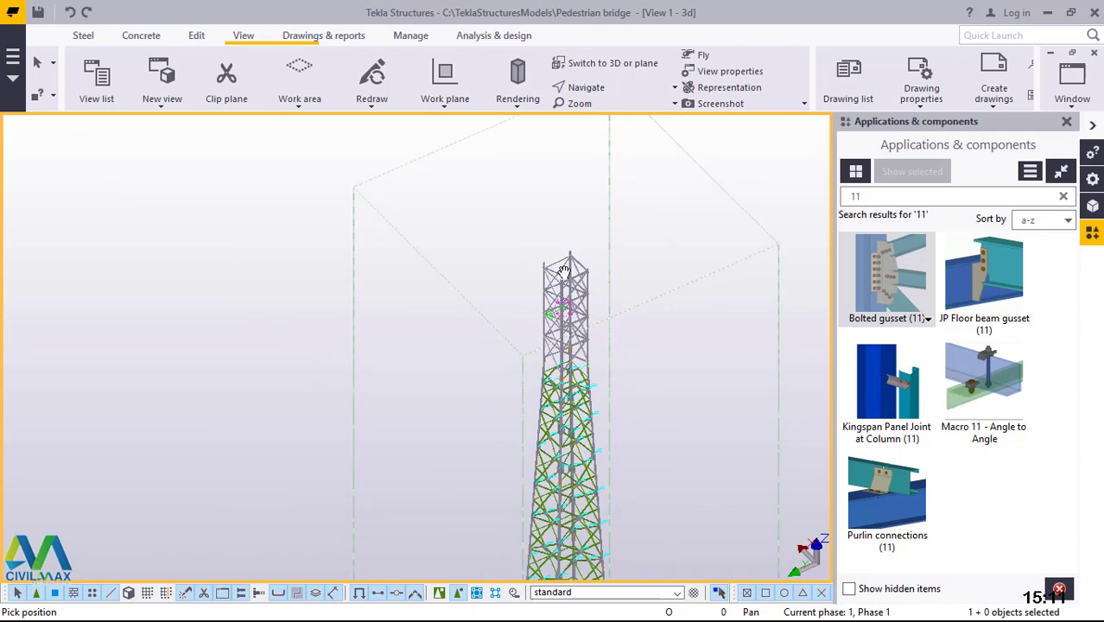
ctrl+middle_drag(562, 275, 573, 274)
scroll(602, 268, up, 3)
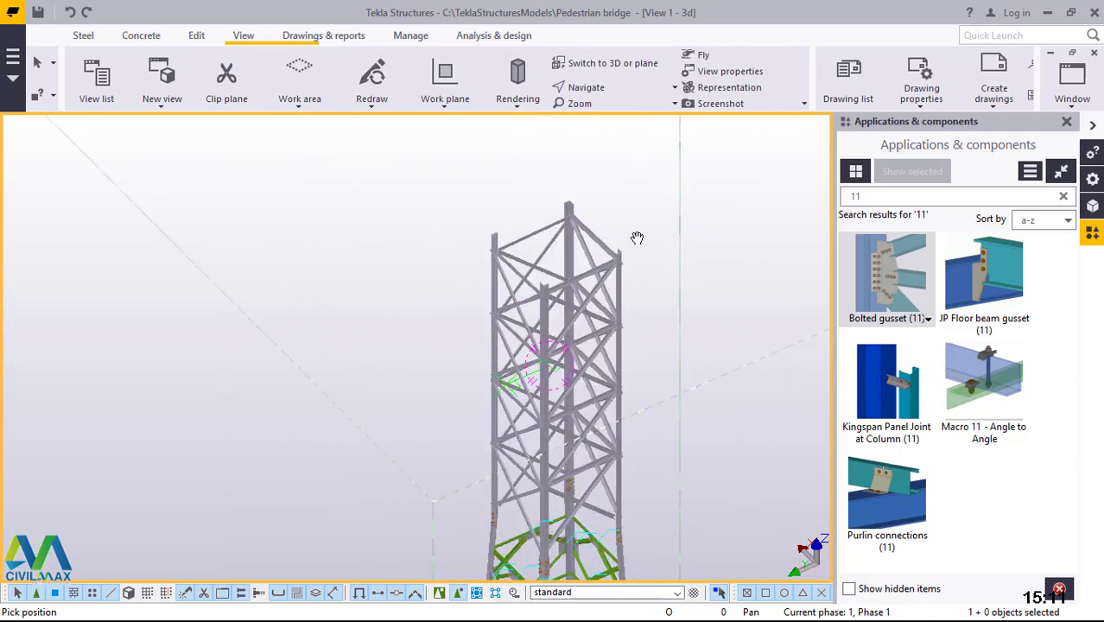
right_click(676, 212)
click(683, 222)
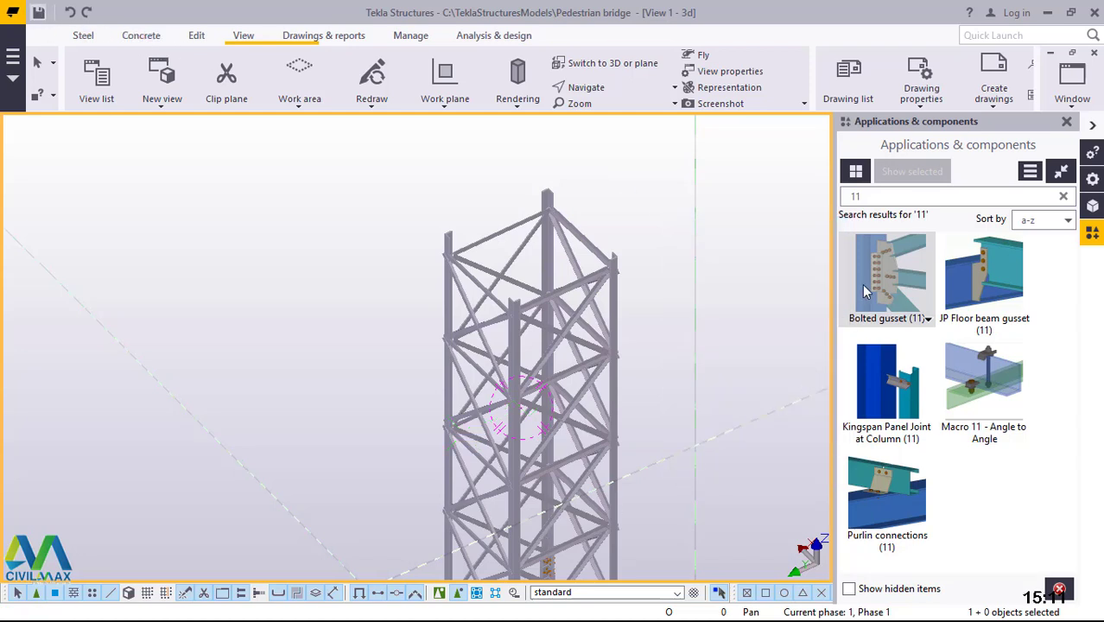
- Add a Bolted gusset (11) joining the lowest diagonal brace to the front leg, just above its bolted splice
click(898, 264)
scroll(411, 363, down, 5)
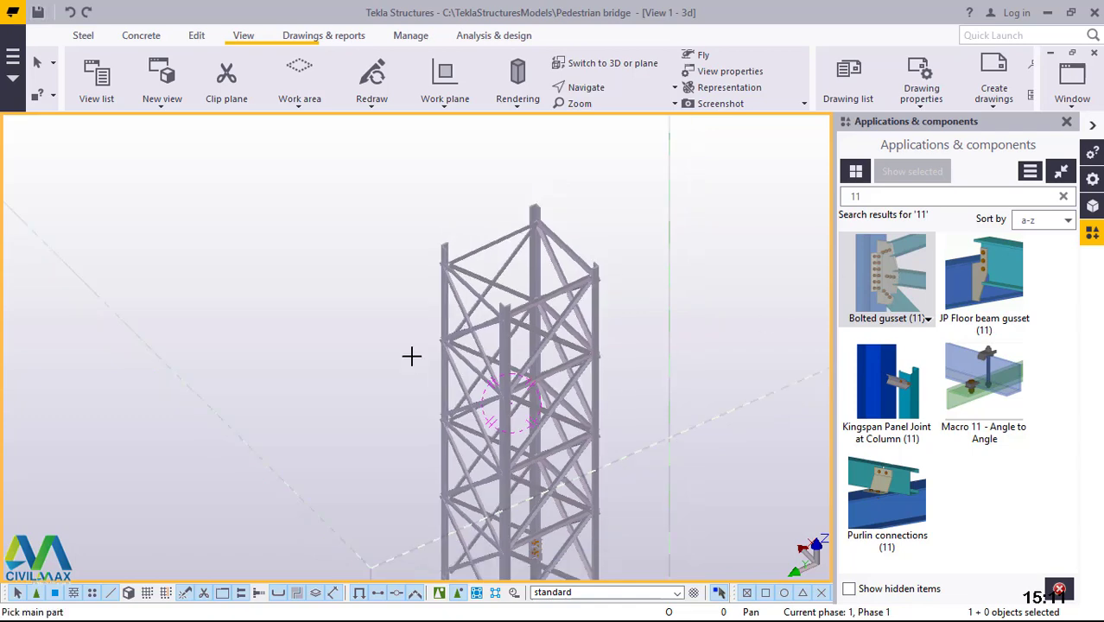
scroll(532, 518, up, 4)
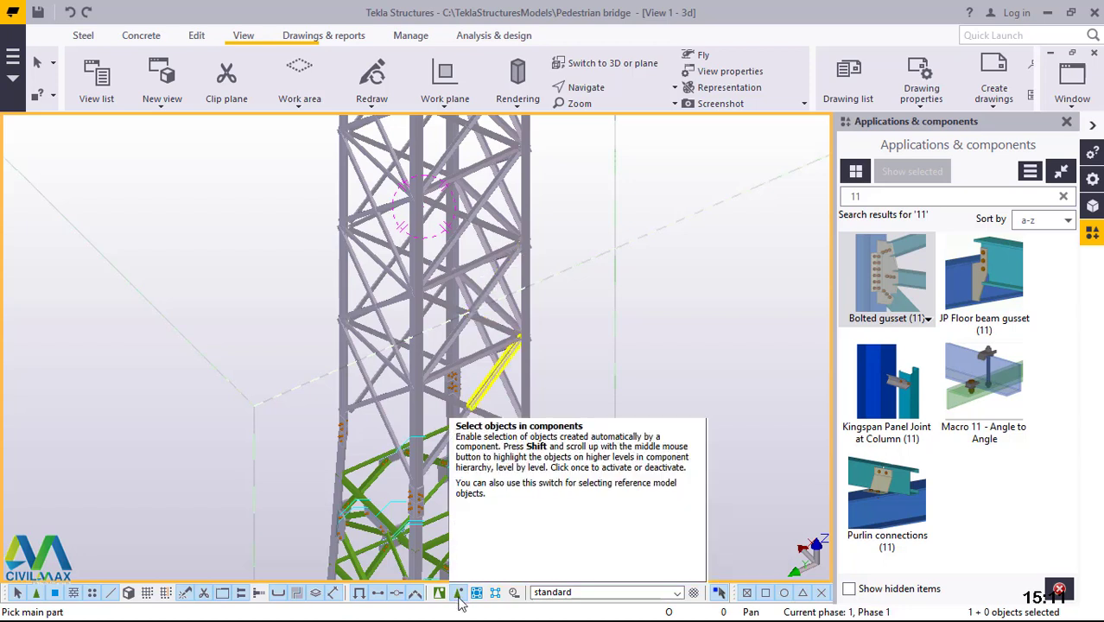
scroll(417, 467, up, 5)
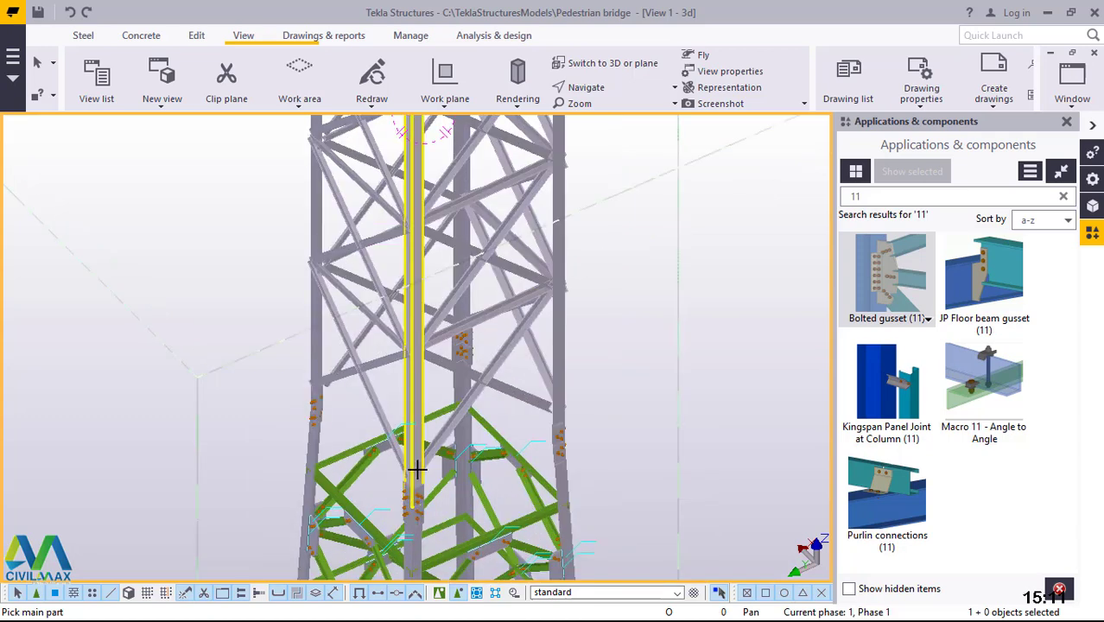
scroll(417, 466, up, 1)
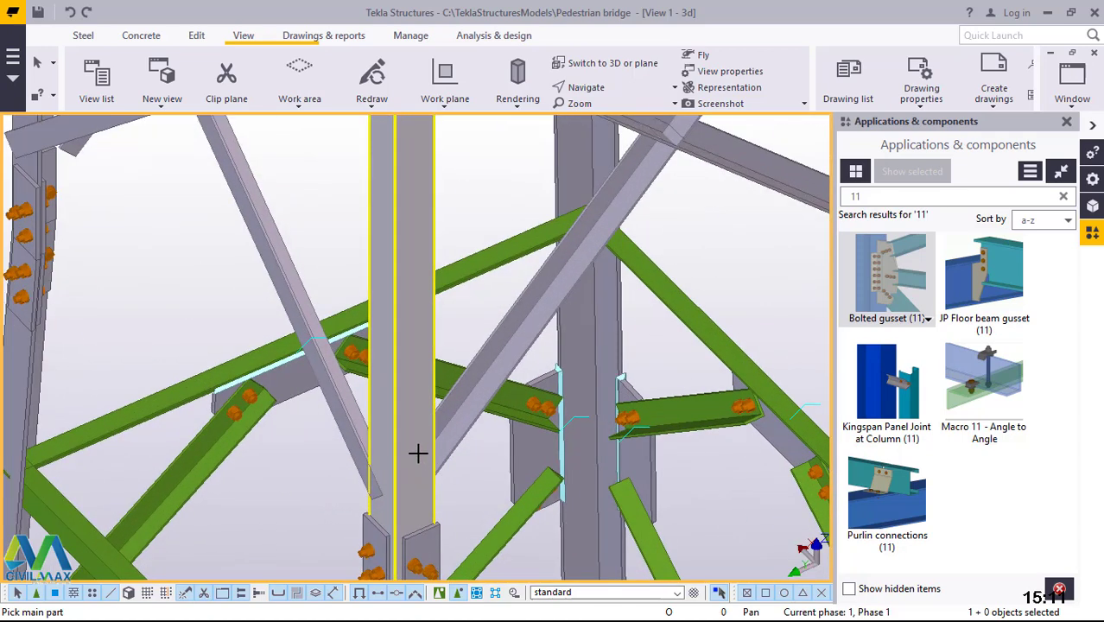
click(418, 453)
click(345, 427)
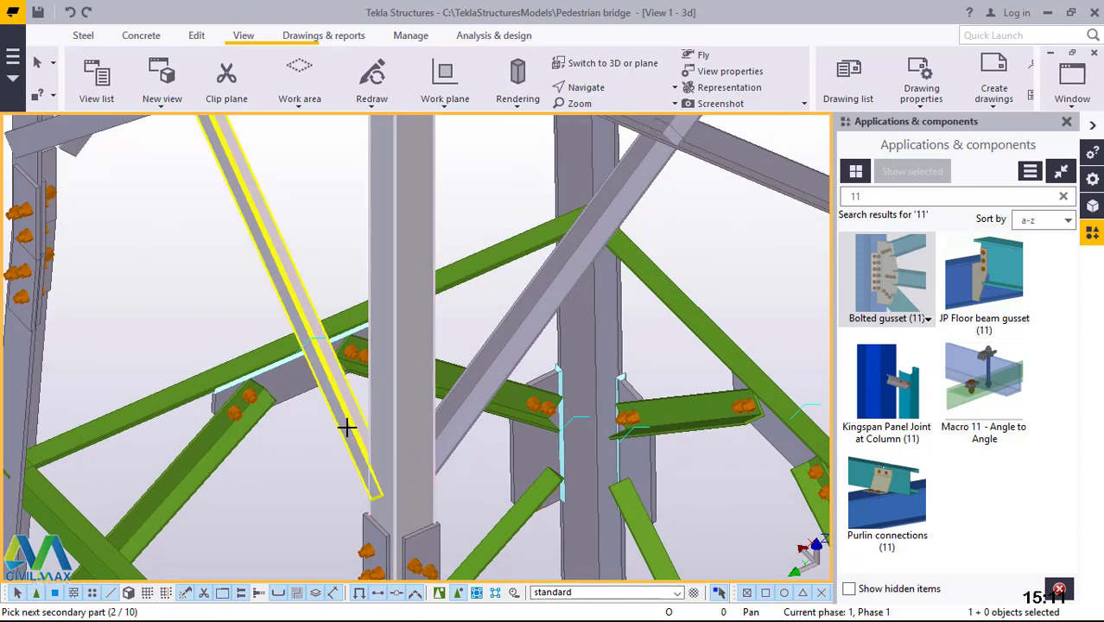
scroll(345, 426, down, 2)
middle_click(343, 424)
- Add a Bolted gusset (11) joining the lowest brace to the left leg, just above the leg's bolted splice
scroll(467, 475, down, 2)
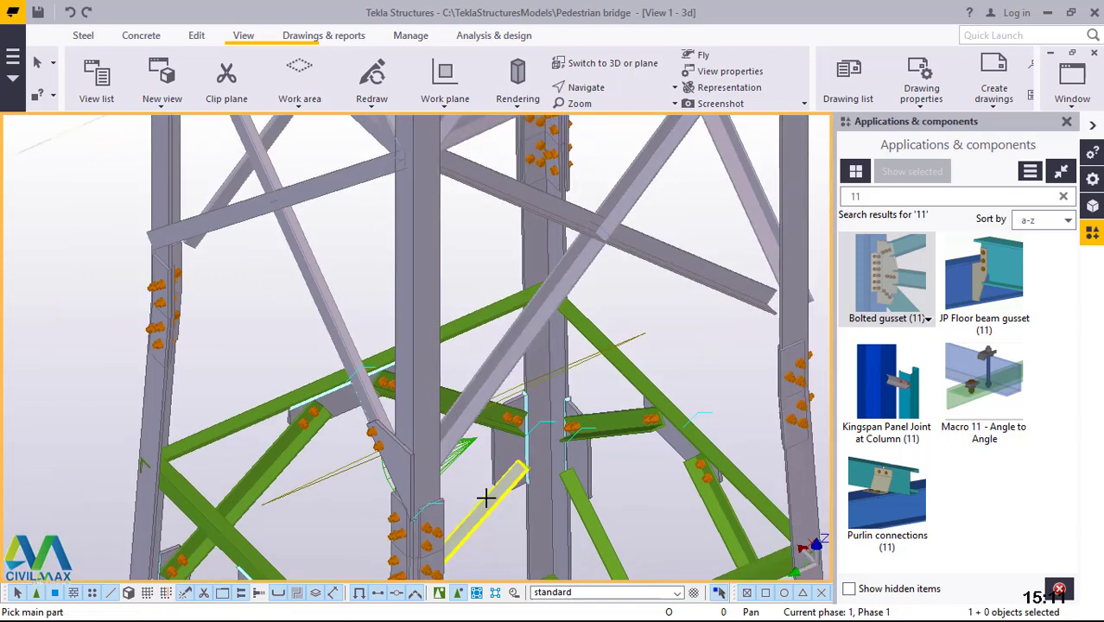
scroll(289, 328, up, 4)
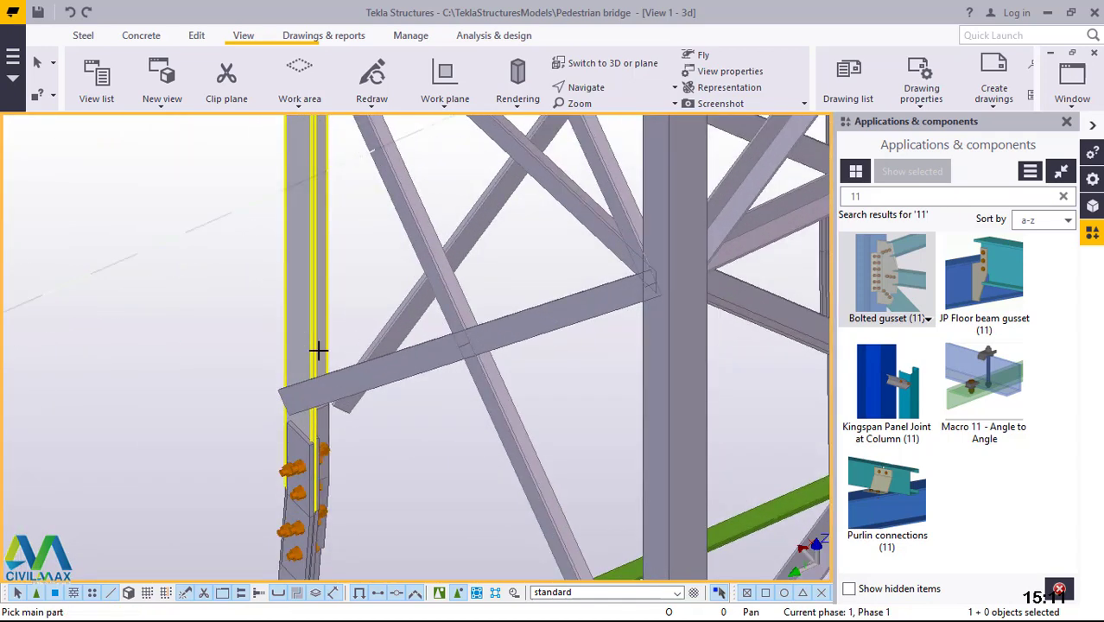
click(320, 352)
click(332, 380)
middle_click(331, 381)
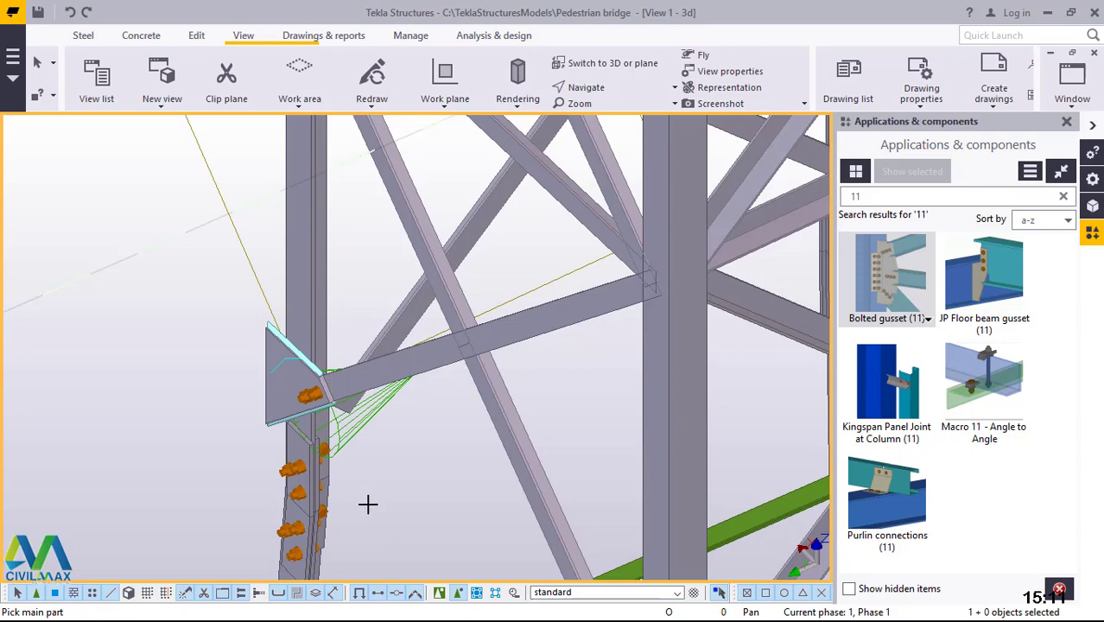
- Connect the three braces meeting at the left leg's second joint from the bottom with a Bolted gusset (11)
scroll(363, 504, down, 5)
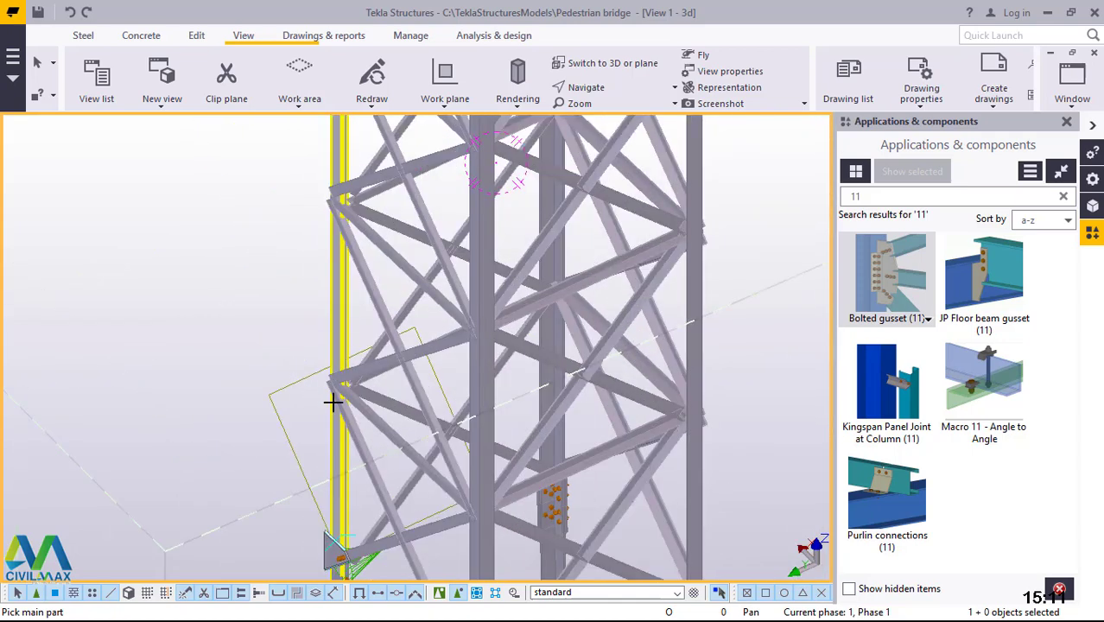
scroll(333, 402, up, 3)
click(337, 363)
click(346, 382)
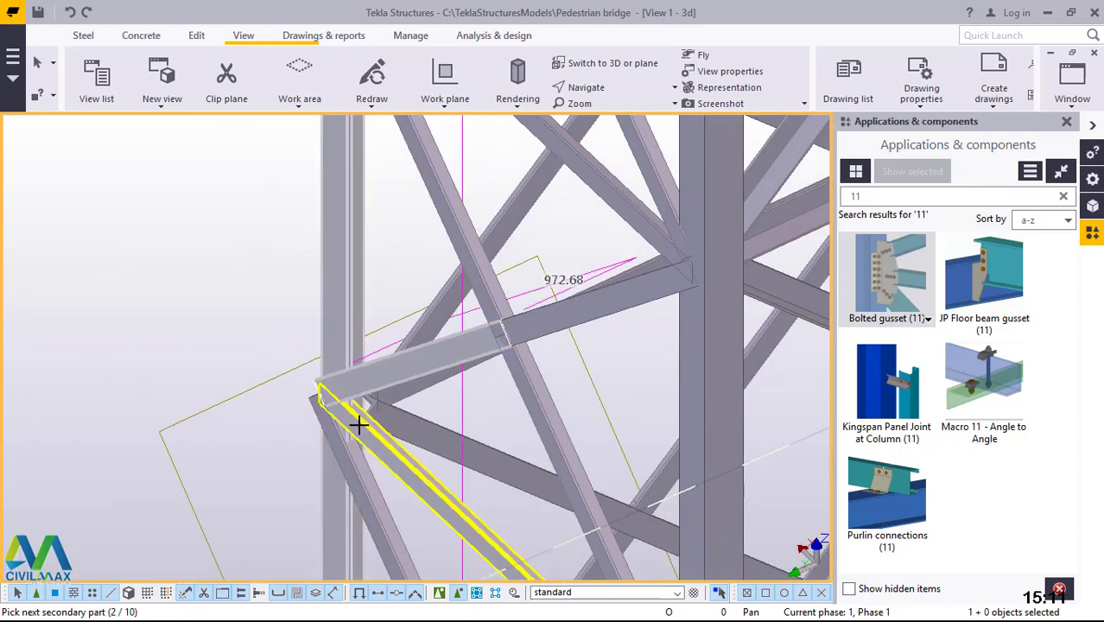
click(356, 428)
click(350, 451)
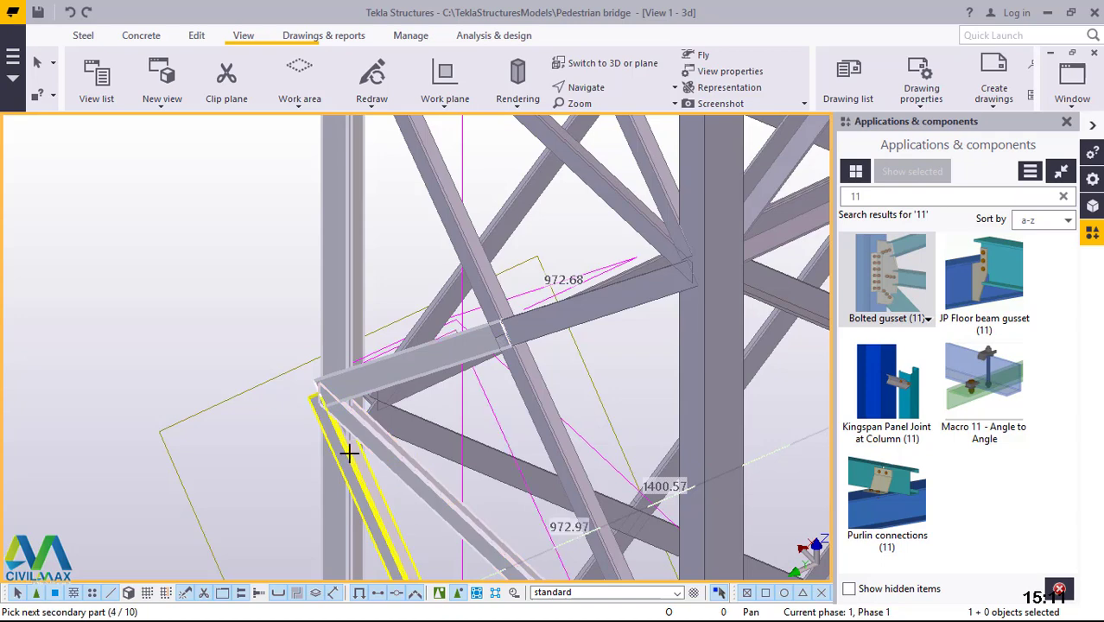
middle_click(349, 453)
- Connect the three braces at the left leg's third joint from the bottom with a Bolted gusset (11)
scroll(333, 471, down, 1)
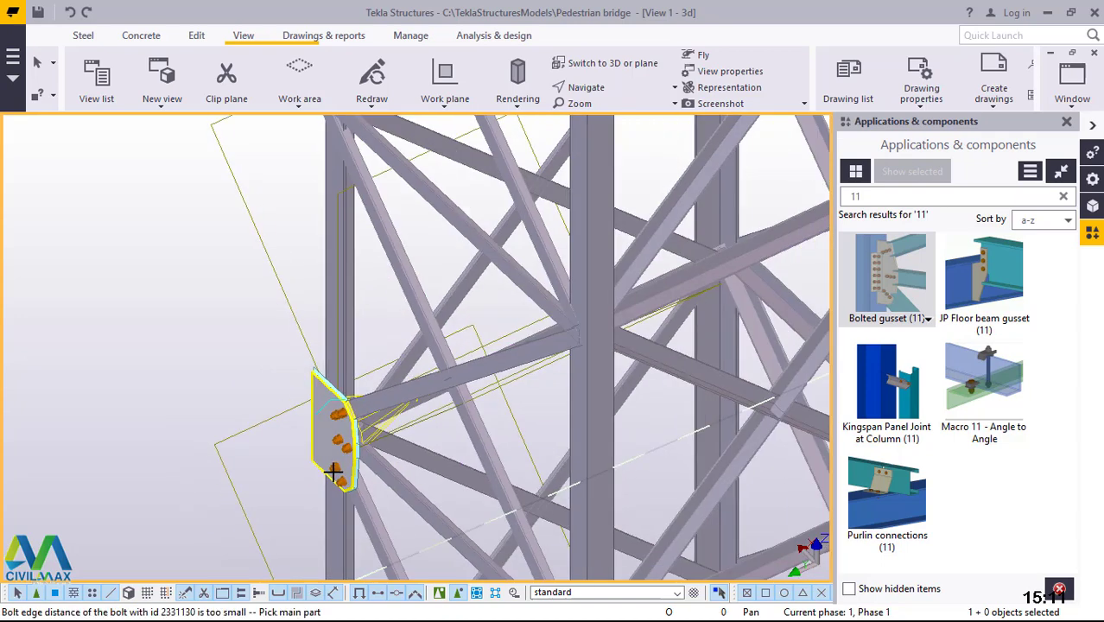
scroll(357, 229, down, 3)
scroll(332, 286, up, 3)
scroll(320, 238, up, 2)
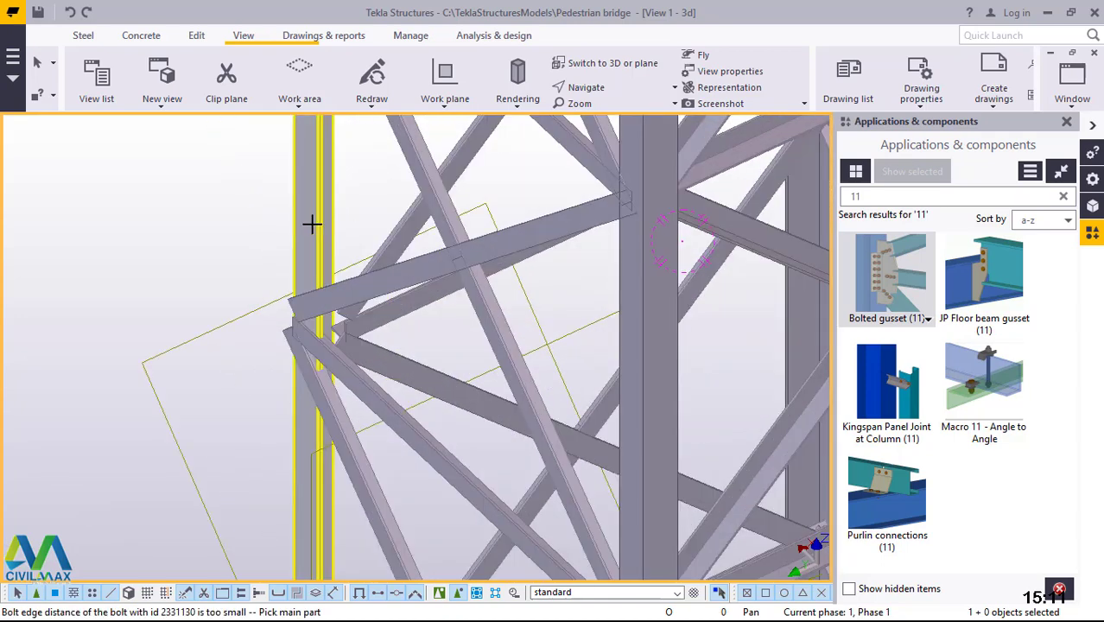
click(312, 224)
click(330, 289)
click(330, 368)
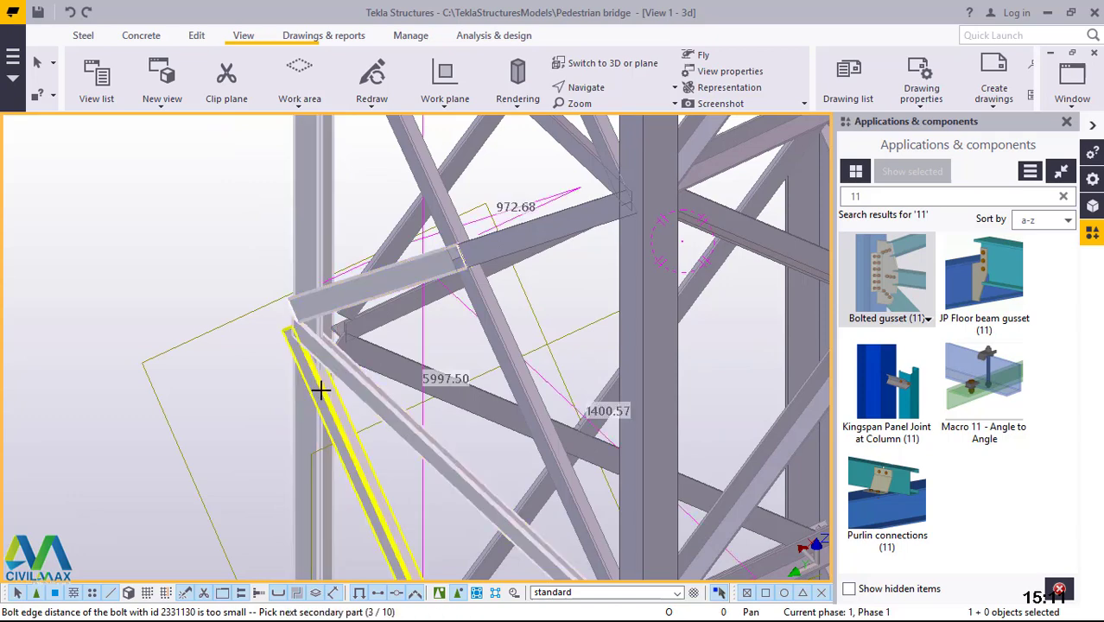
click(321, 388)
middle_click(320, 388)
- Connect the three braces at the left leg's fourth joint, one below the top, with a Bolted gusset (11)
scroll(320, 423, down, 4)
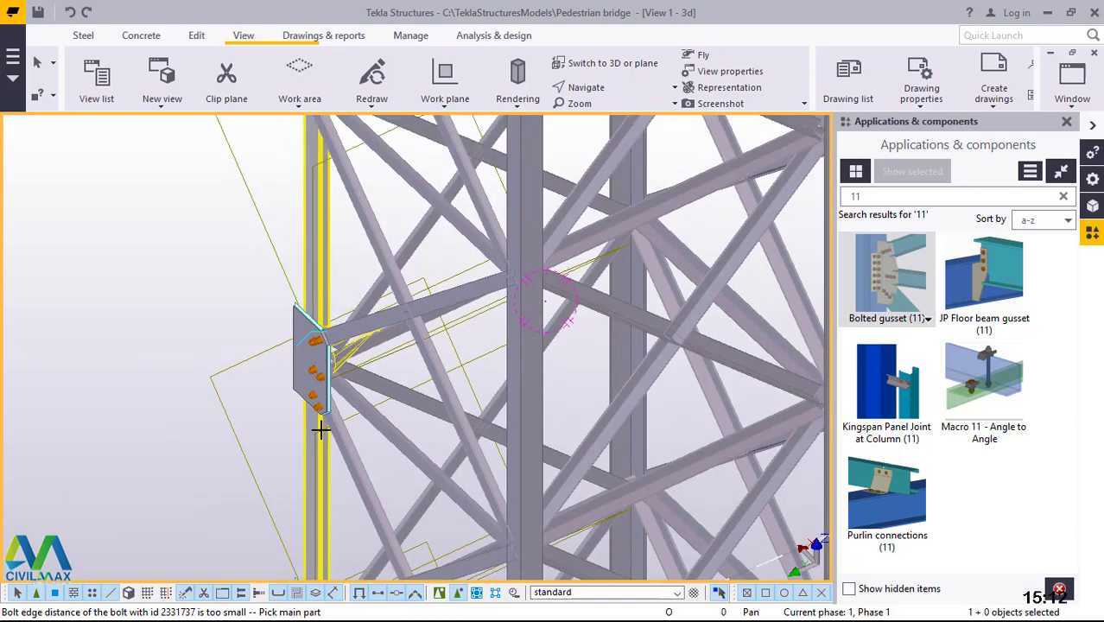
scroll(317, 222, up, 3)
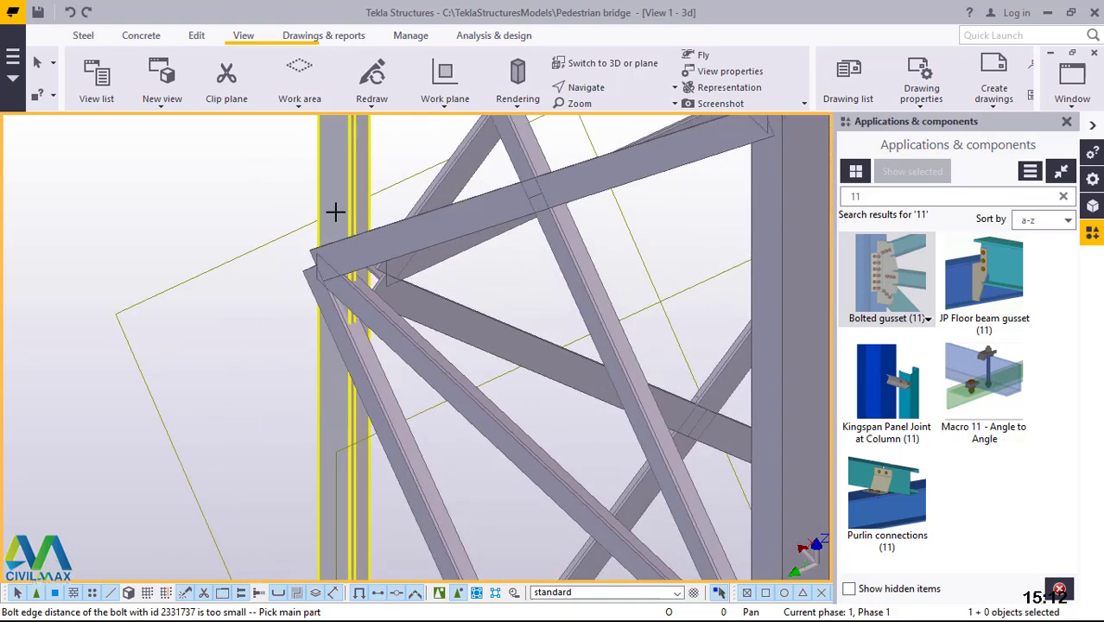
click(345, 185)
click(365, 246)
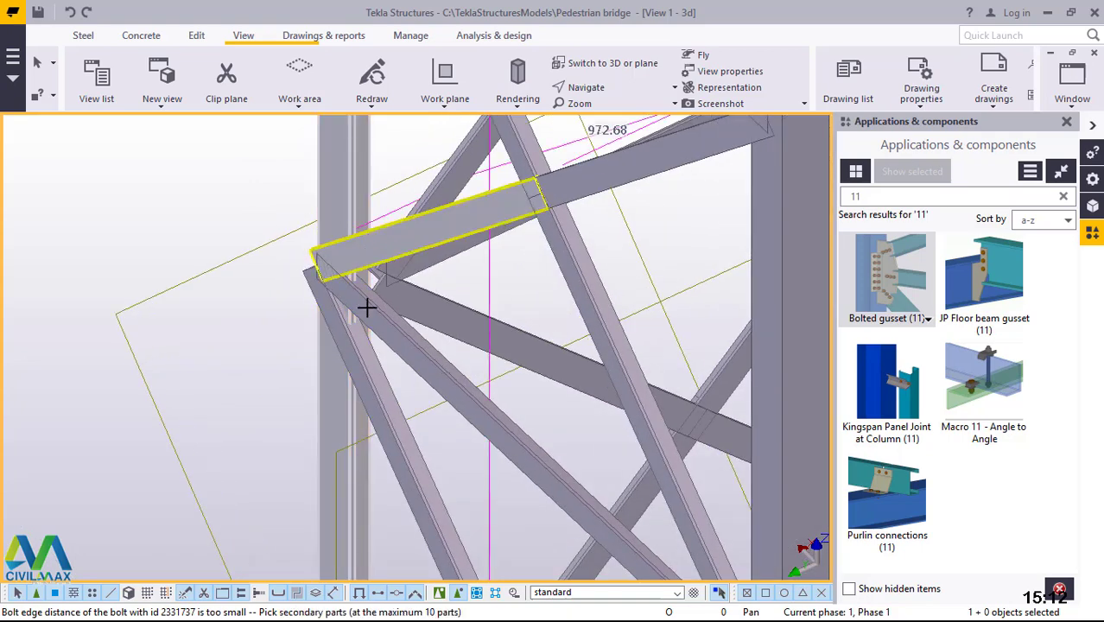
click(363, 345)
click(356, 357)
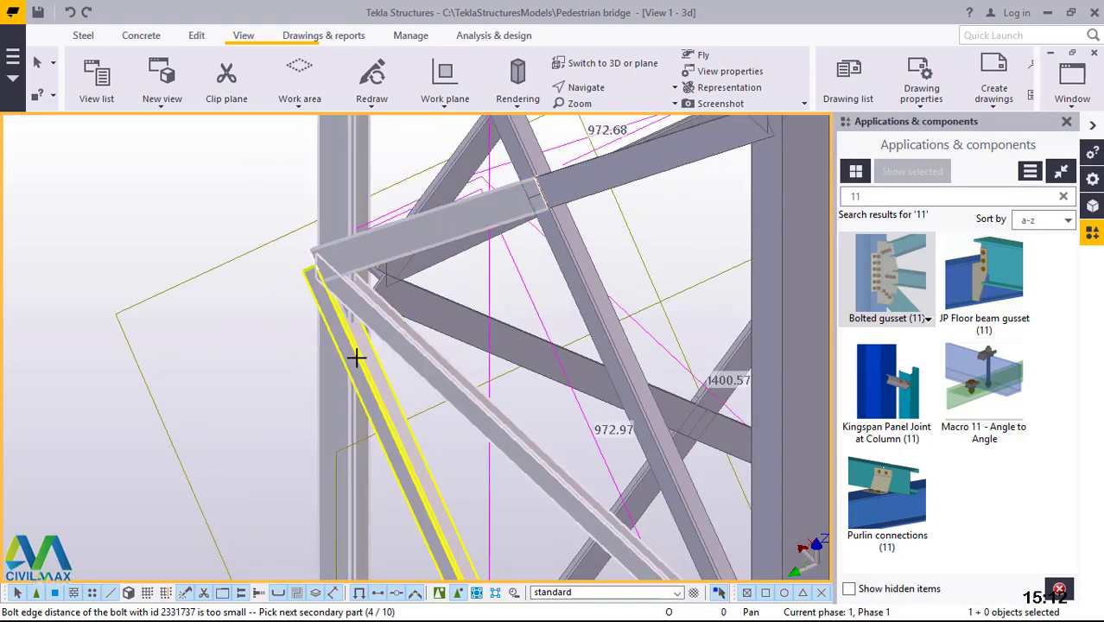
middle_click(356, 357)
- Connect the two braces at the left leg's top joint with a Bolted gusset (11) and end the component command
scroll(350, 406, down, 4)
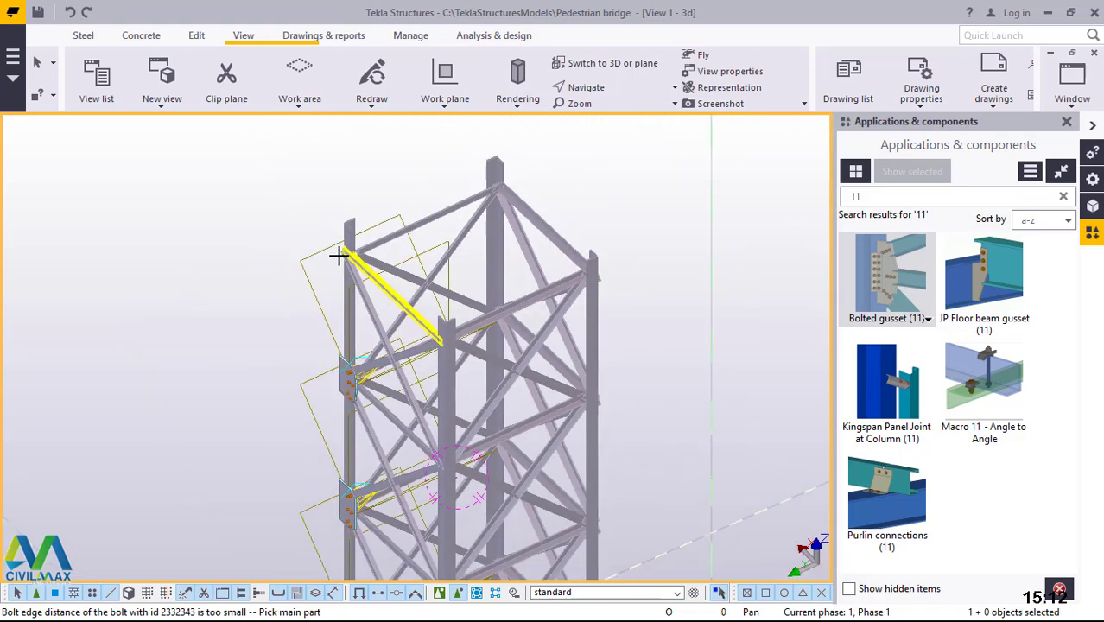
scroll(345, 247, up, 5)
scroll(358, 231, up, 1)
click(354, 174)
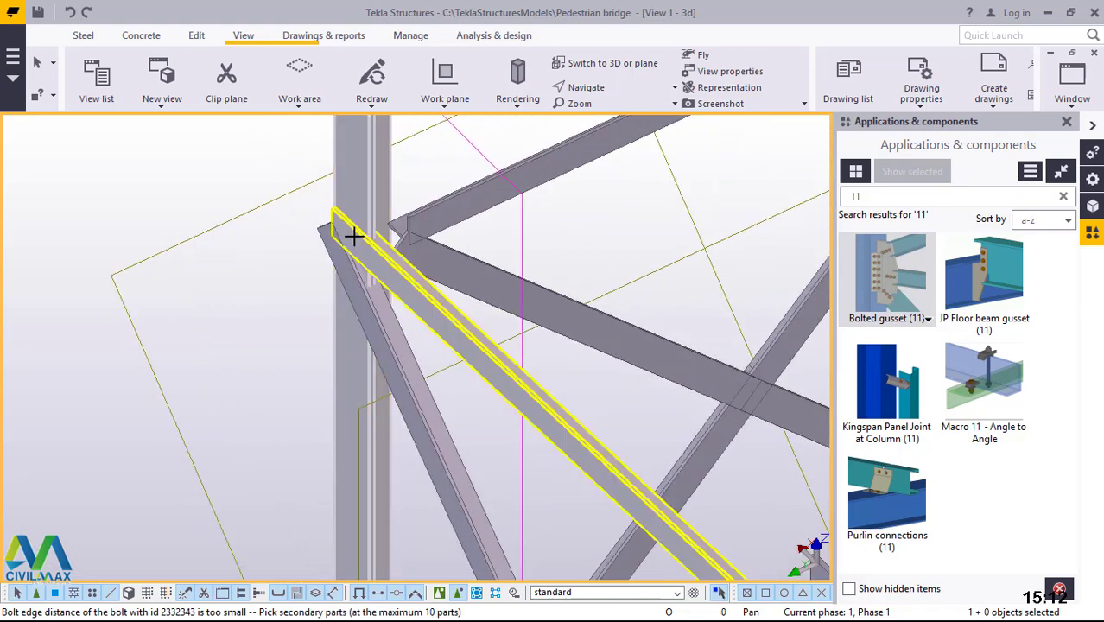
click(364, 252)
middle_click(358, 283)
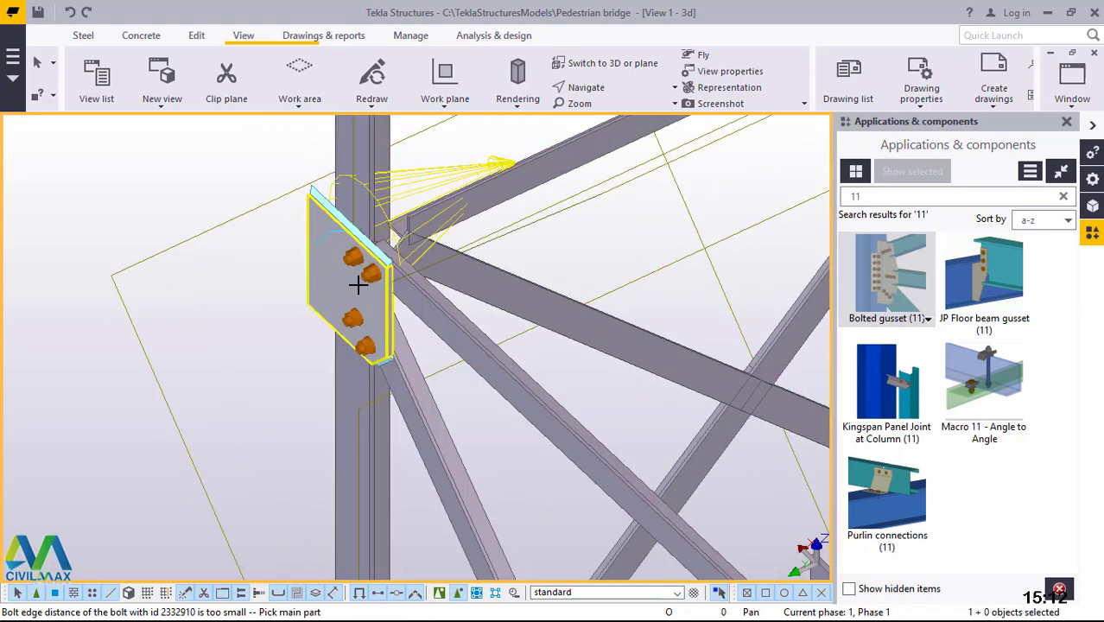
right_click(231, 150)
click(275, 161)
- Redraw the 3D view to clear the temporary construction lines around the new gussets
scroll(253, 215, down, 1)
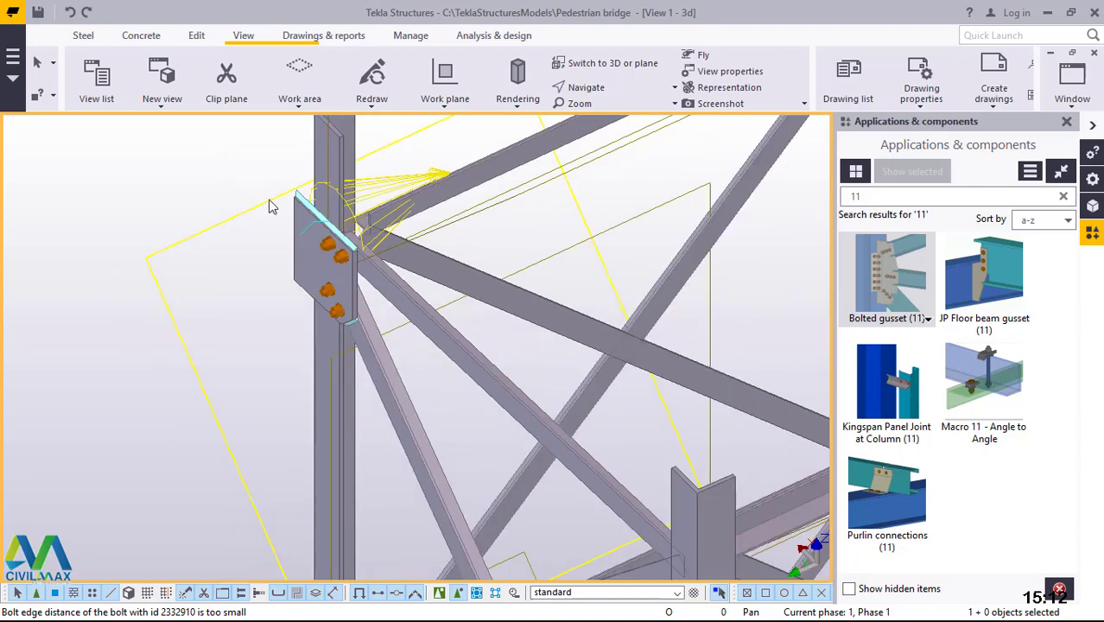
scroll(273, 207, down, 3)
right_click(162, 172)
click(242, 261)
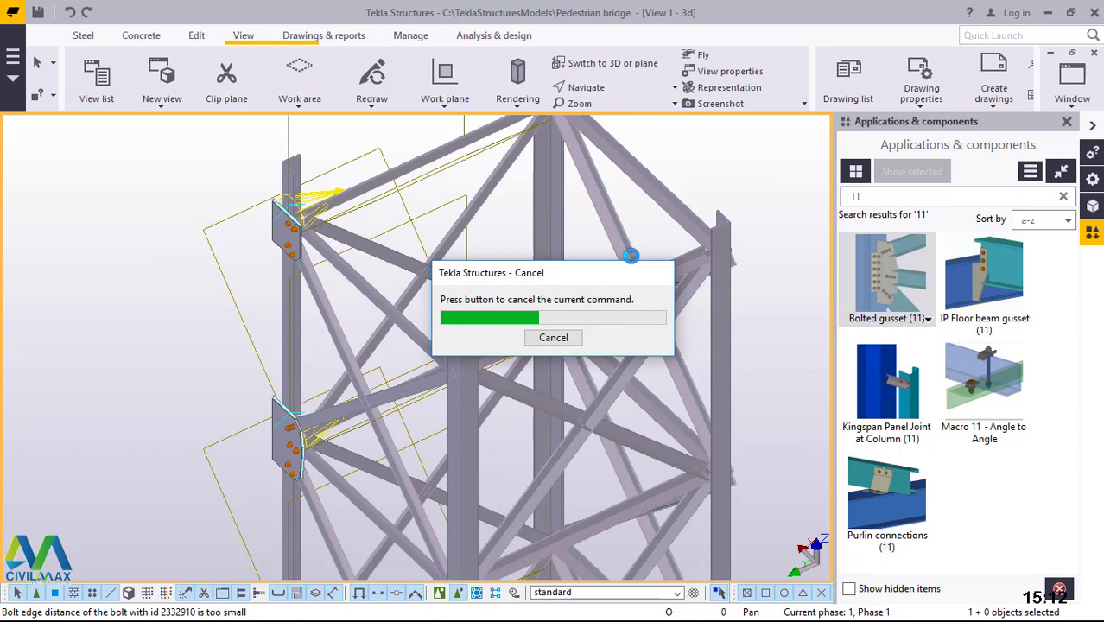
- Set a rotation centre at the top of the front leg and examine the gusseted joints and the adjacent leg's lower joints
click(595, 86)
click(622, 112)
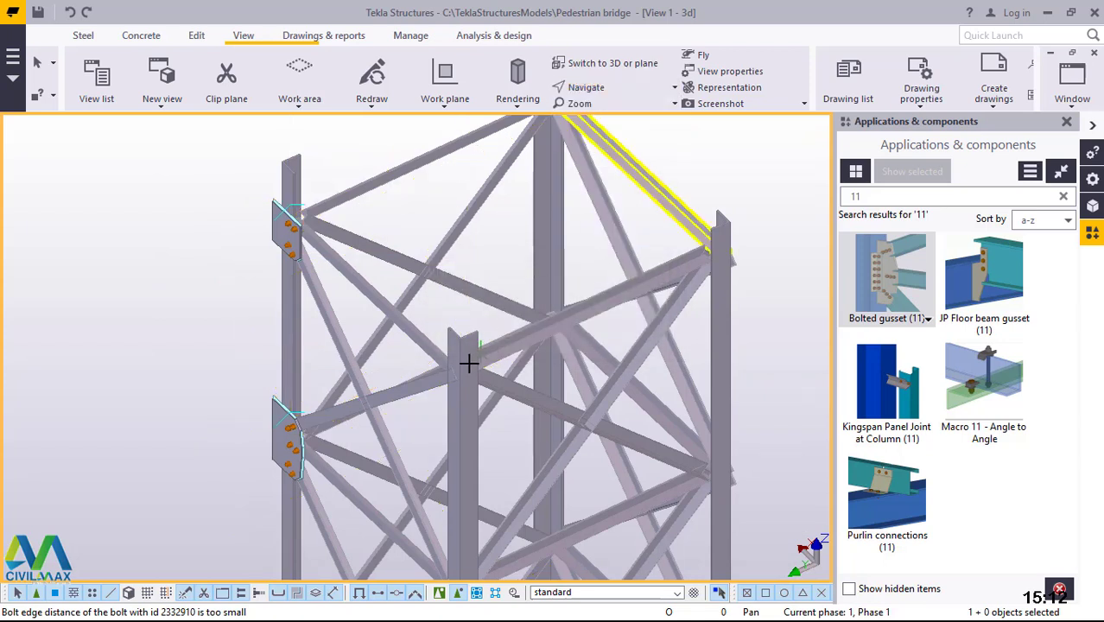
drag(472, 369, 682, 318)
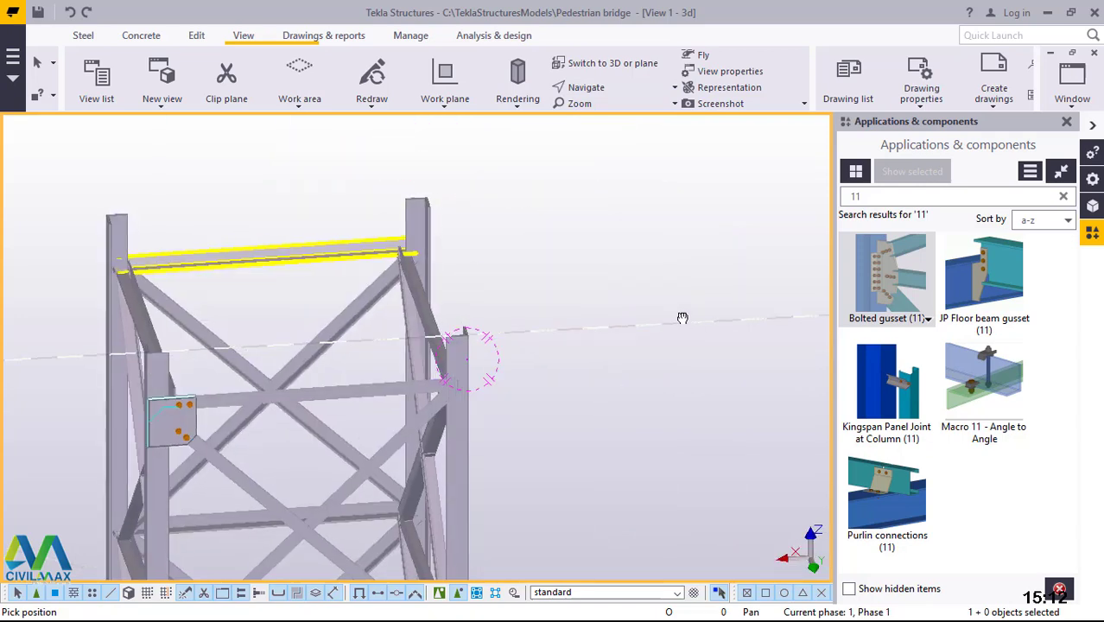
scroll(600, 240, down, 5)
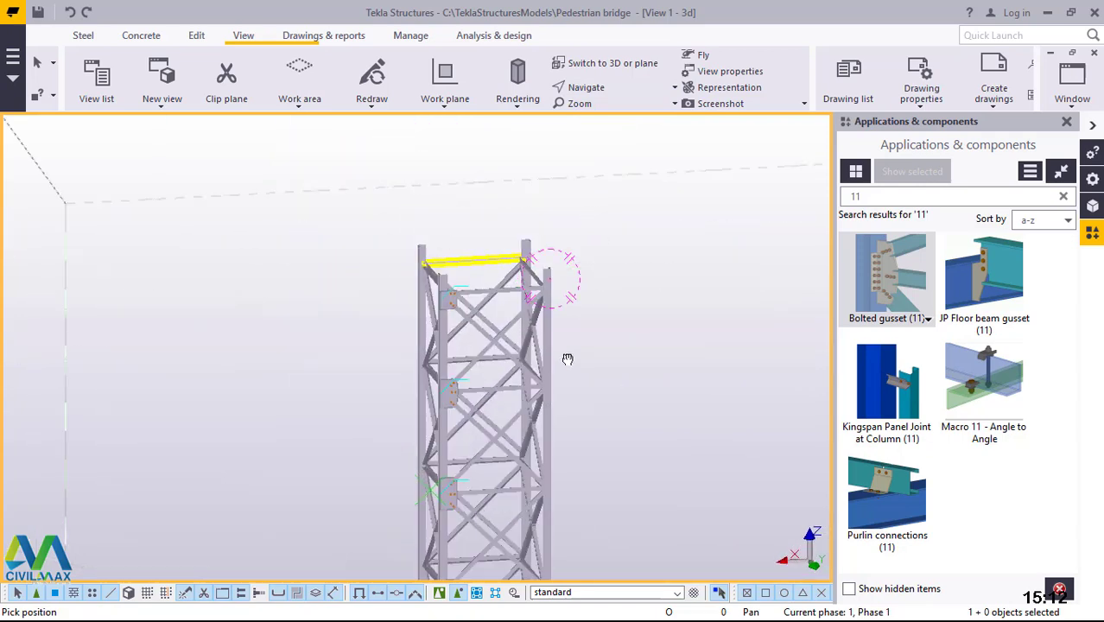
drag(607, 355, 527, 298)
scroll(528, 297, down, 3)
scroll(539, 448, up, 6)
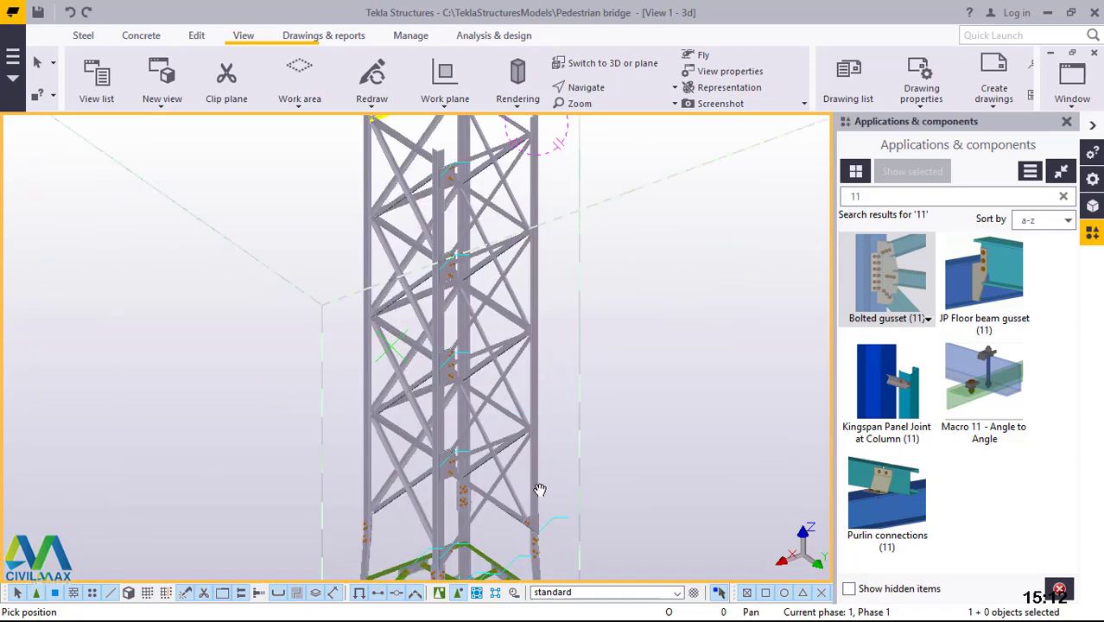
scroll(537, 403, up, 3)
scroll(538, 280, down, 5)
scroll(537, 472, up, 4)
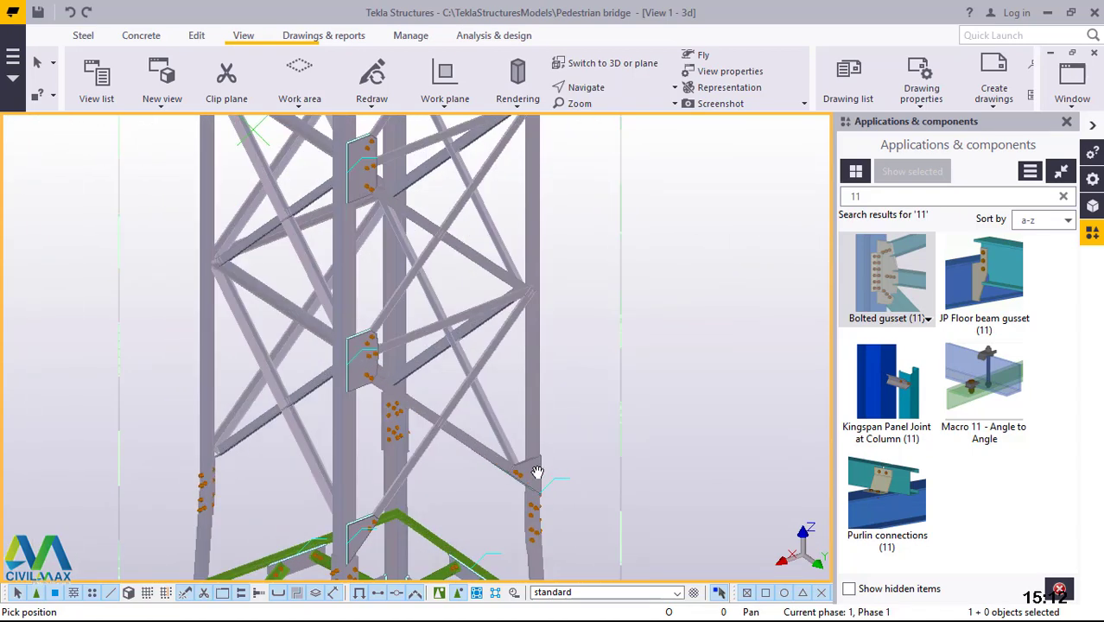
right_click(604, 265)
click(648, 274)
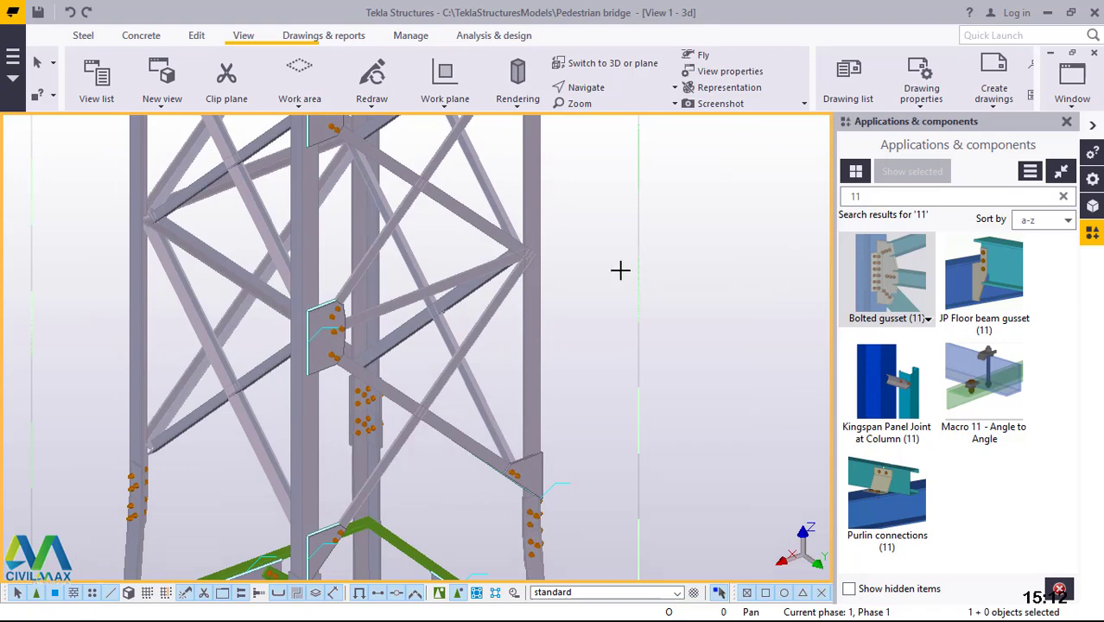
- Restart Bolted gusset (11) and connect the three braces at the right leg's second joint from the bottom
scroll(526, 257, up, 4)
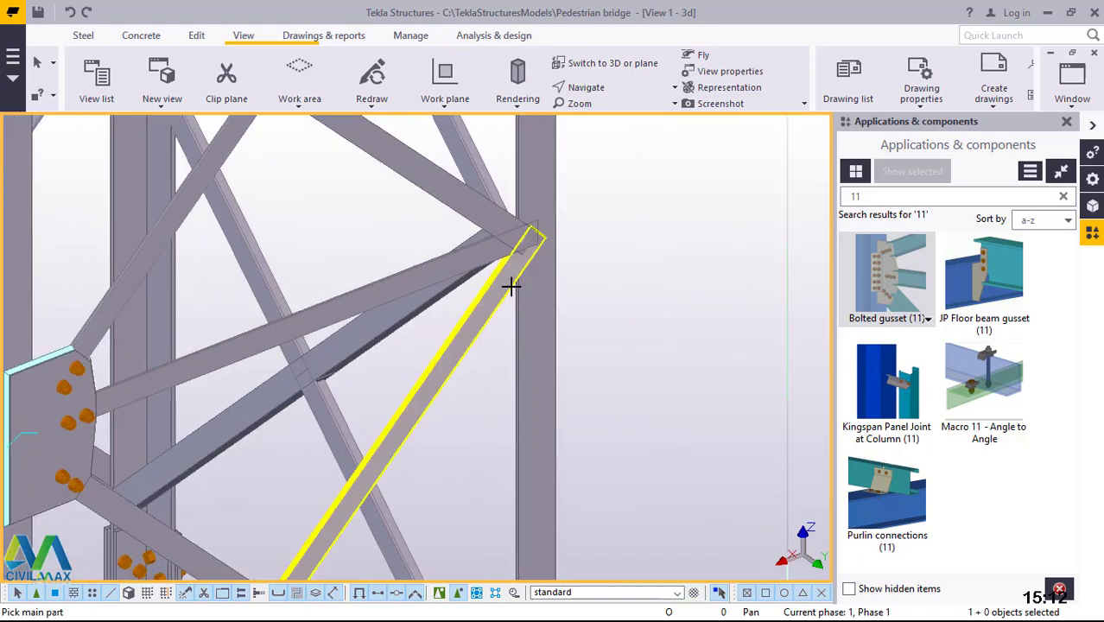
scroll(511, 286, down, 2)
scroll(520, 263, up, 5)
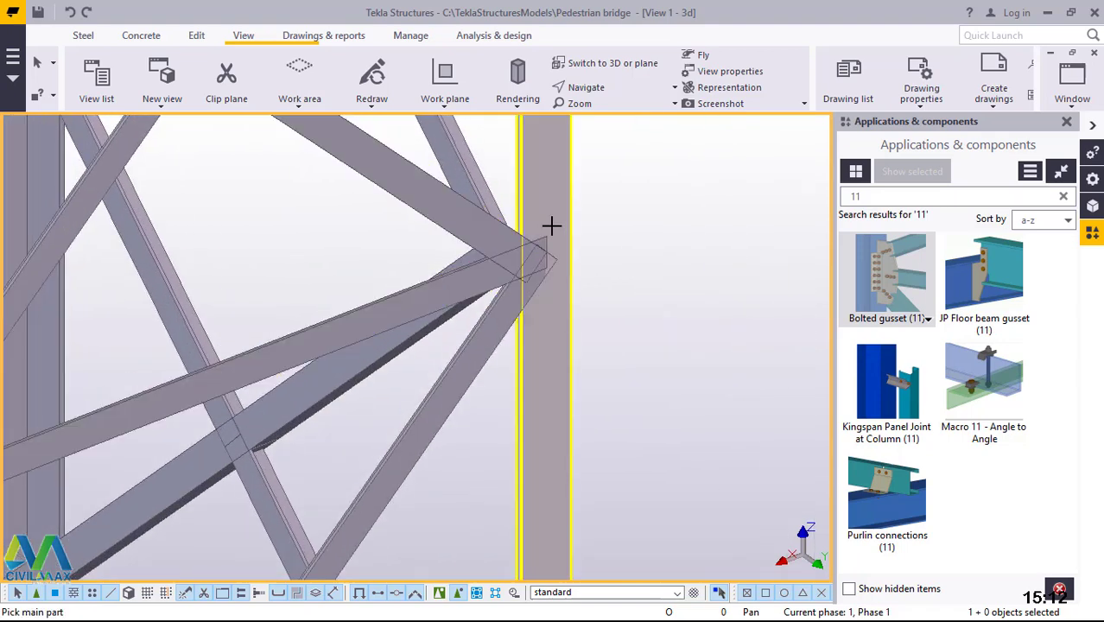
click(550, 216)
click(484, 260)
click(480, 269)
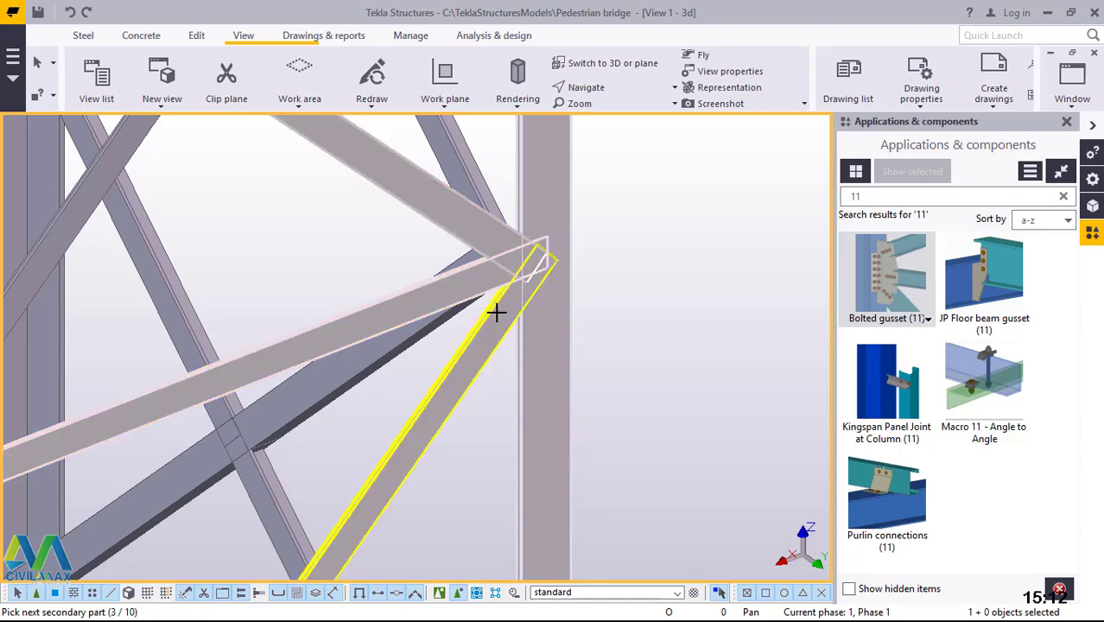
middle_click(495, 312)
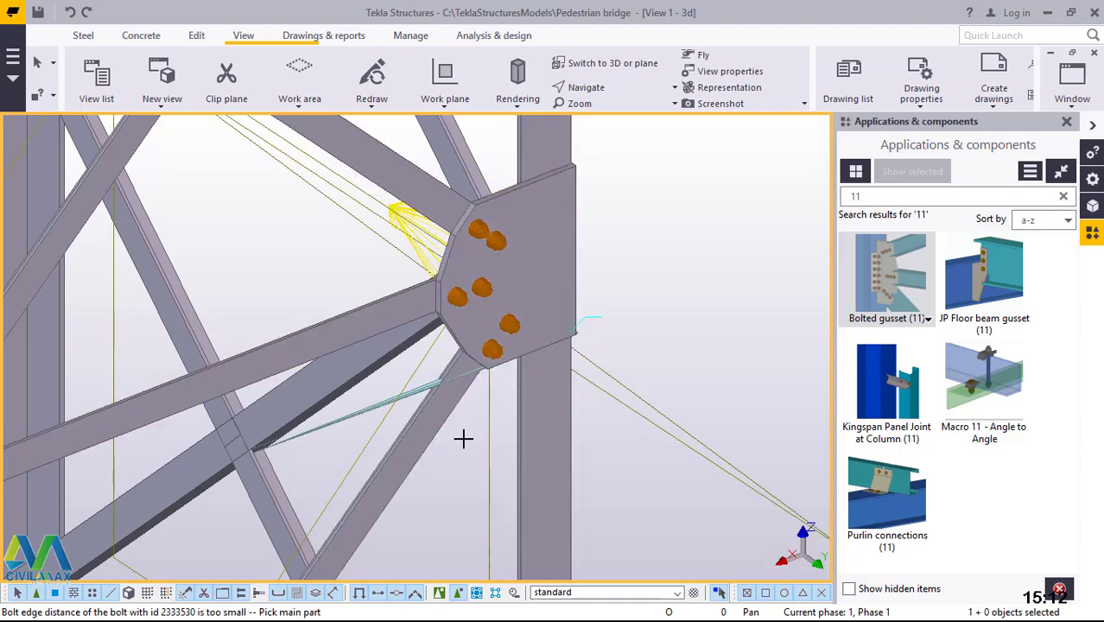
- Connect the three braces at the right leg's third joint from the bottom with a Bolted gusset (11)
scroll(461, 439, down, 5)
scroll(495, 185, up, 8)
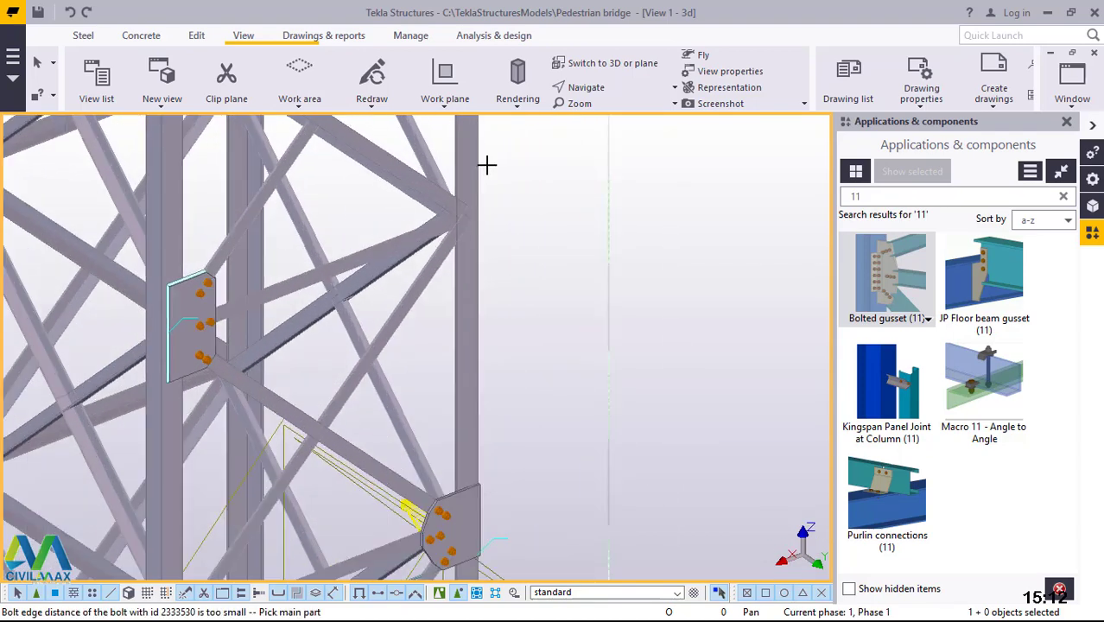
click(459, 159)
click(375, 208)
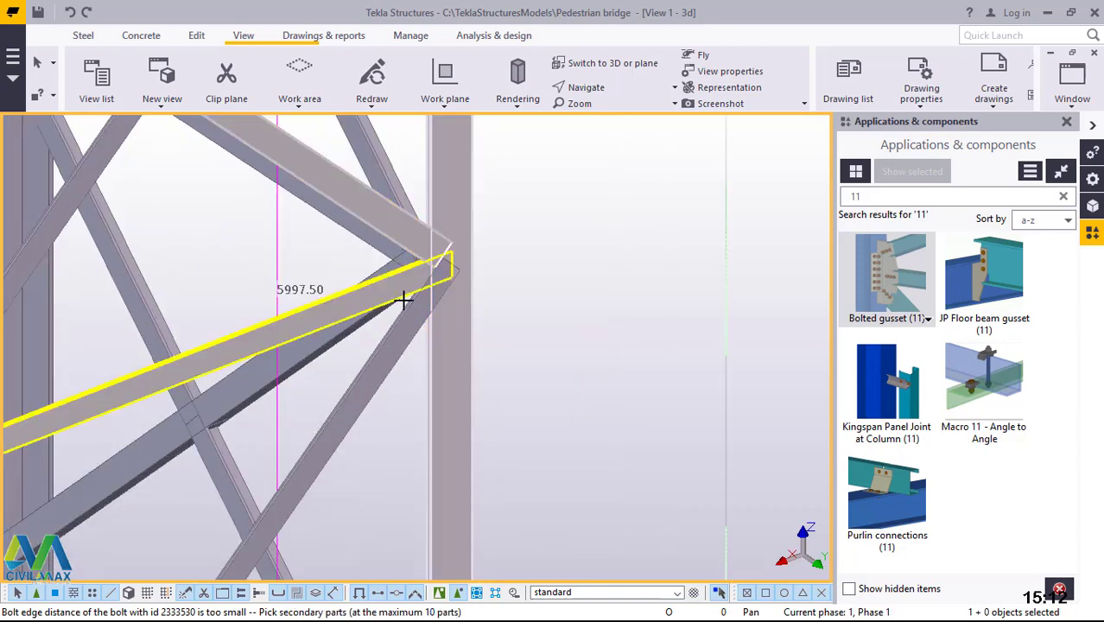
click(399, 288)
click(410, 318)
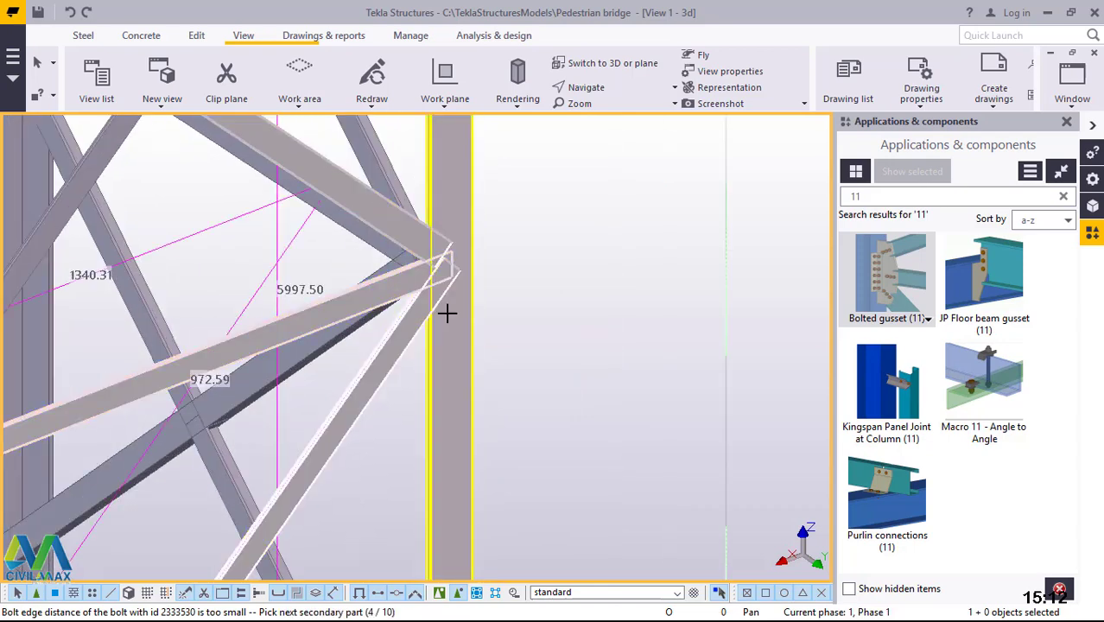
middle_click(446, 312)
scroll(431, 408, down, 4)
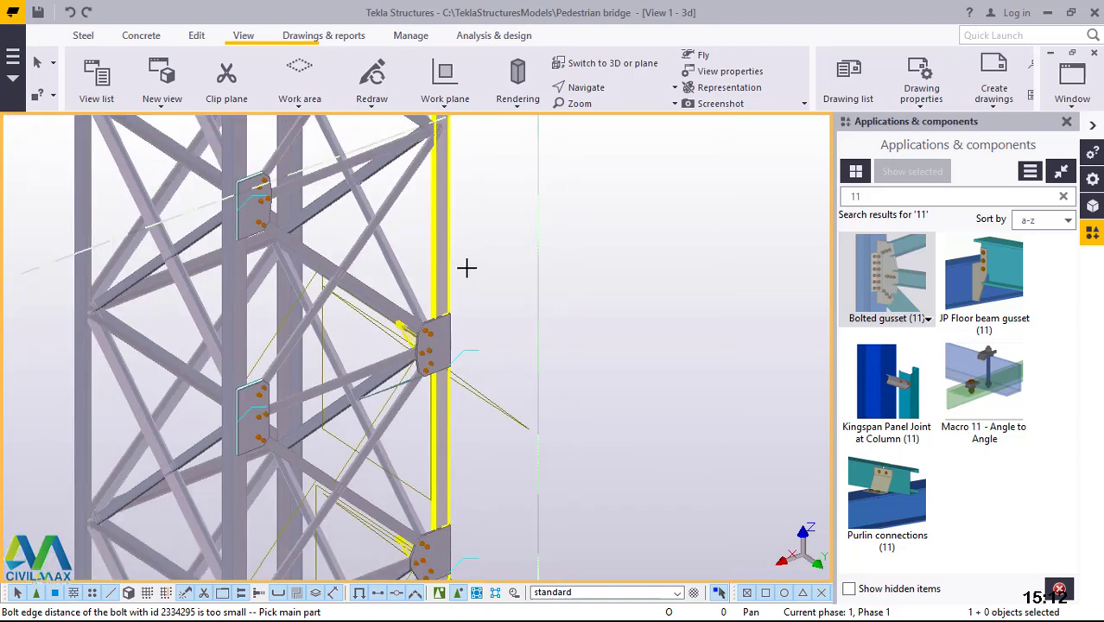
- Add a Bolted gusset (11) joining the three braces to the right leg at its fourth joint from the bottom
scroll(445, 214, down, 2)
scroll(434, 177, up, 7)
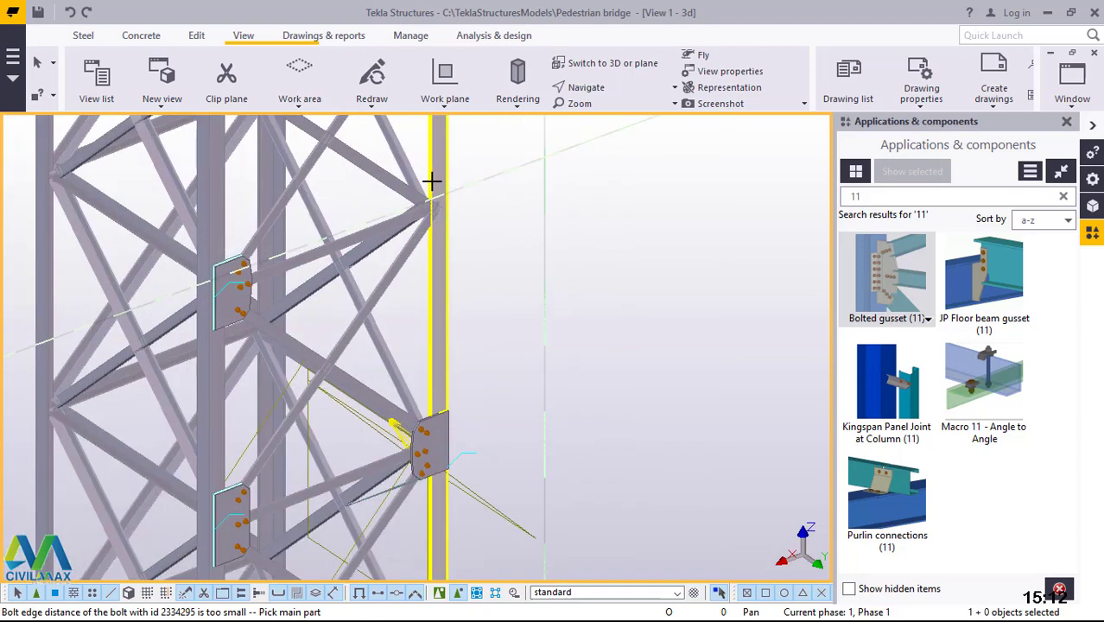
scroll(449, 211, up, 2)
click(438, 188)
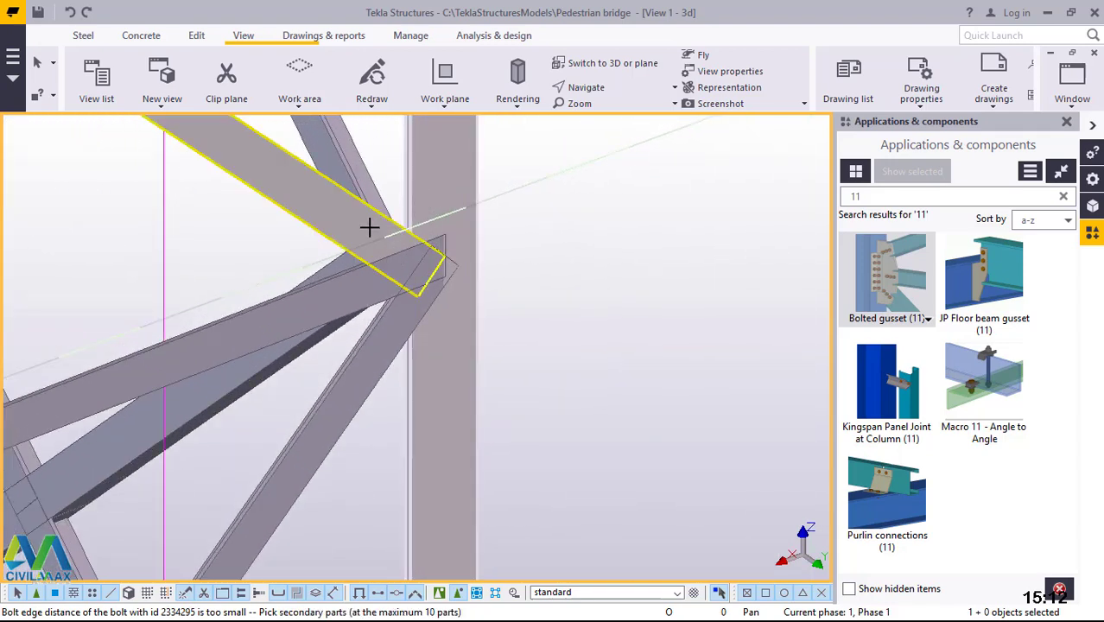
click(369, 274)
click(362, 286)
click(388, 337)
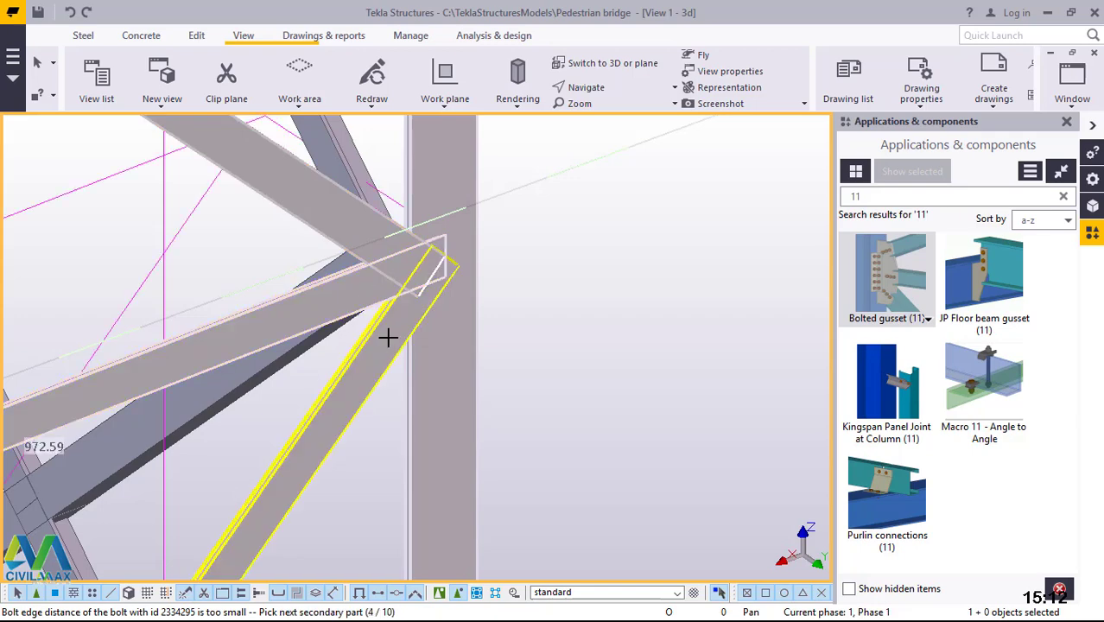
middle_click(387, 336)
scroll(396, 410, down, 4)
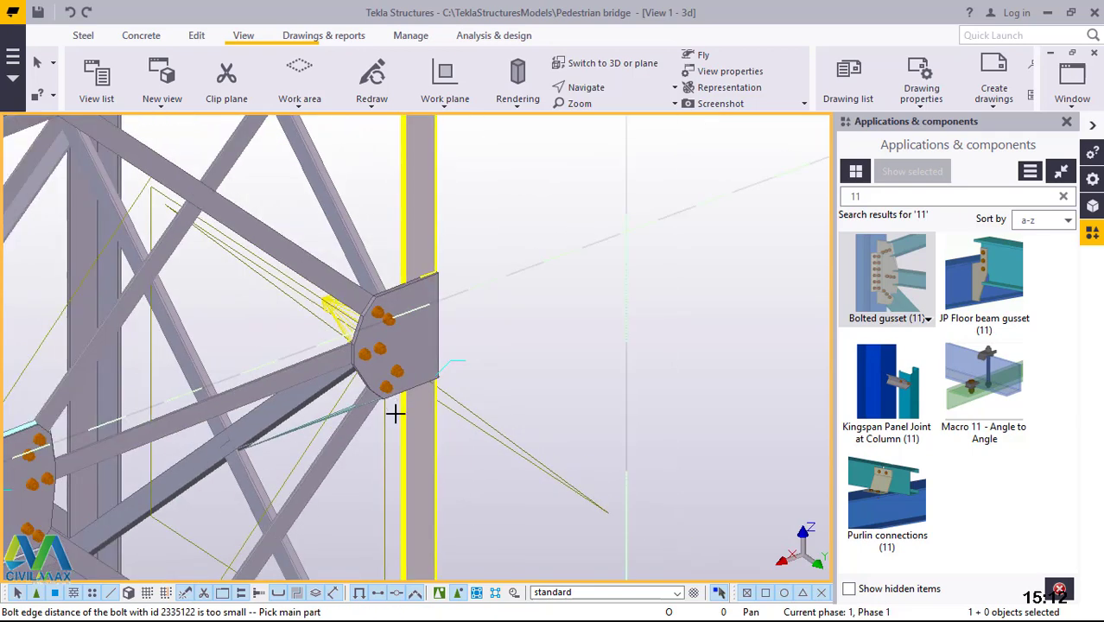
- Connect the two braces at the right leg's top joint with a Bolted gusset (11)
scroll(424, 384, down, 2)
scroll(419, 226, up, 4)
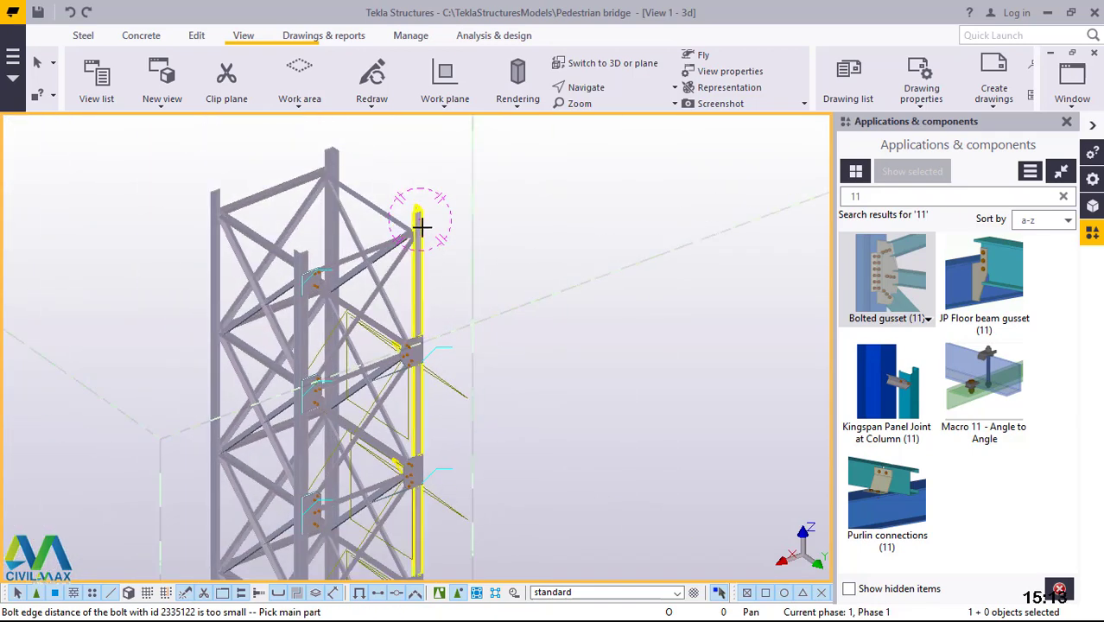
scroll(397, 231, up, 4)
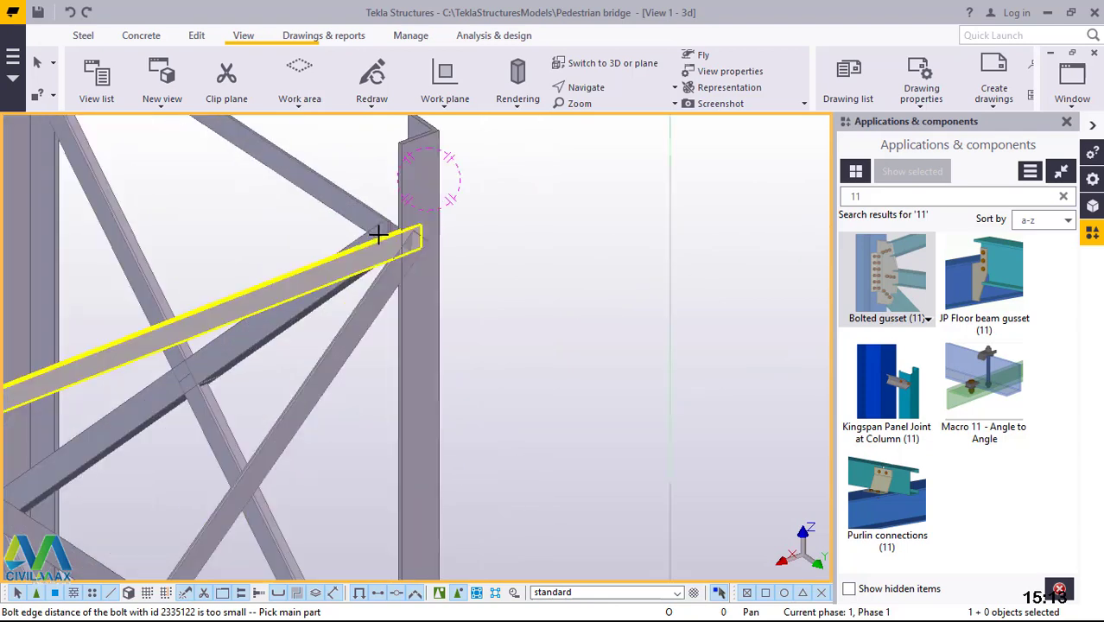
click(403, 232)
click(391, 243)
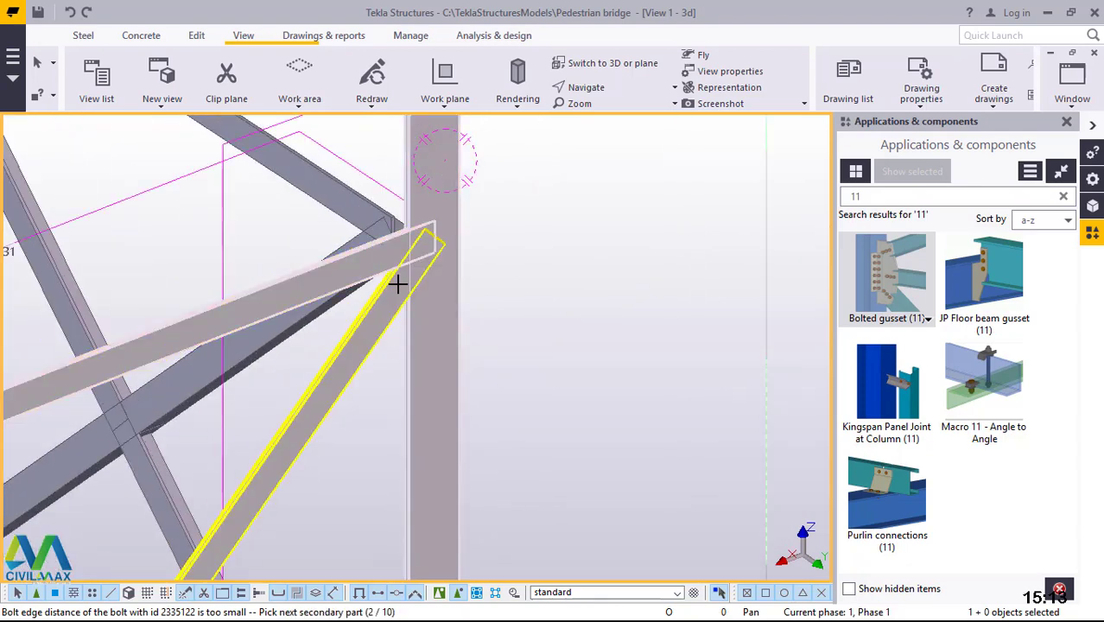
click(398, 287)
middle_click(433, 275)
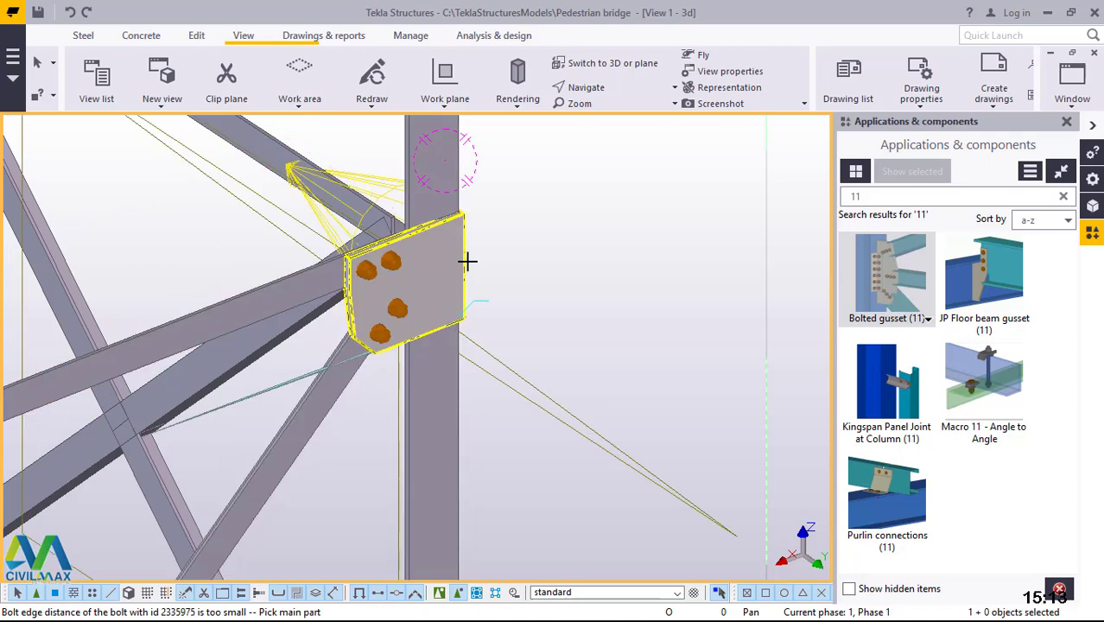
- End the component command and redraw the 3D view to clear the temporary construction lines
right_click(585, 207)
click(613, 215)
right_click(577, 190)
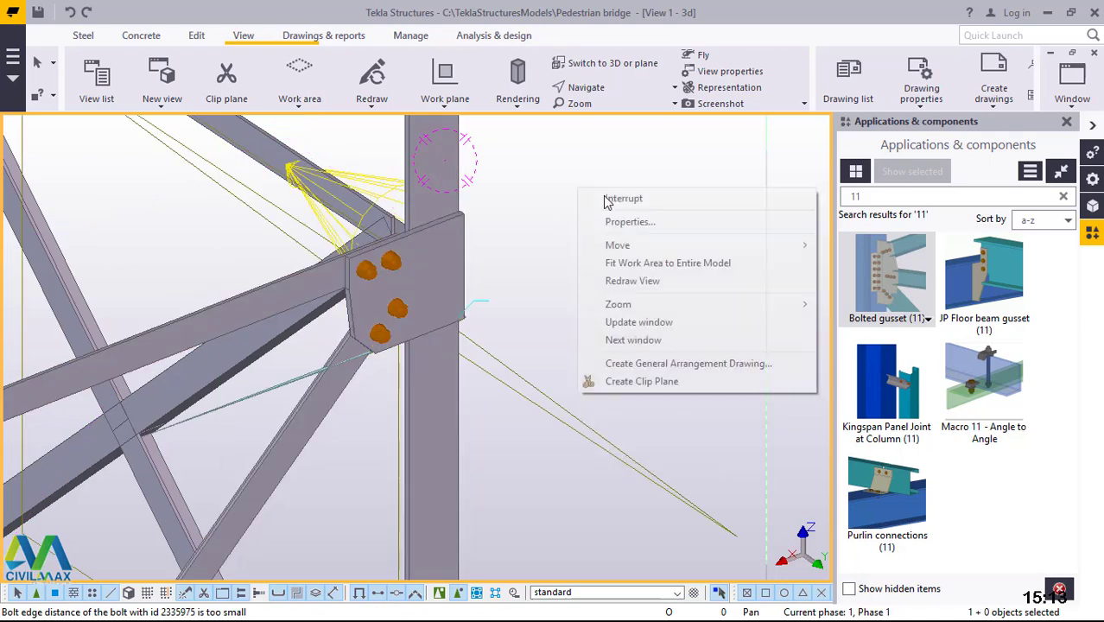
click(641, 282)
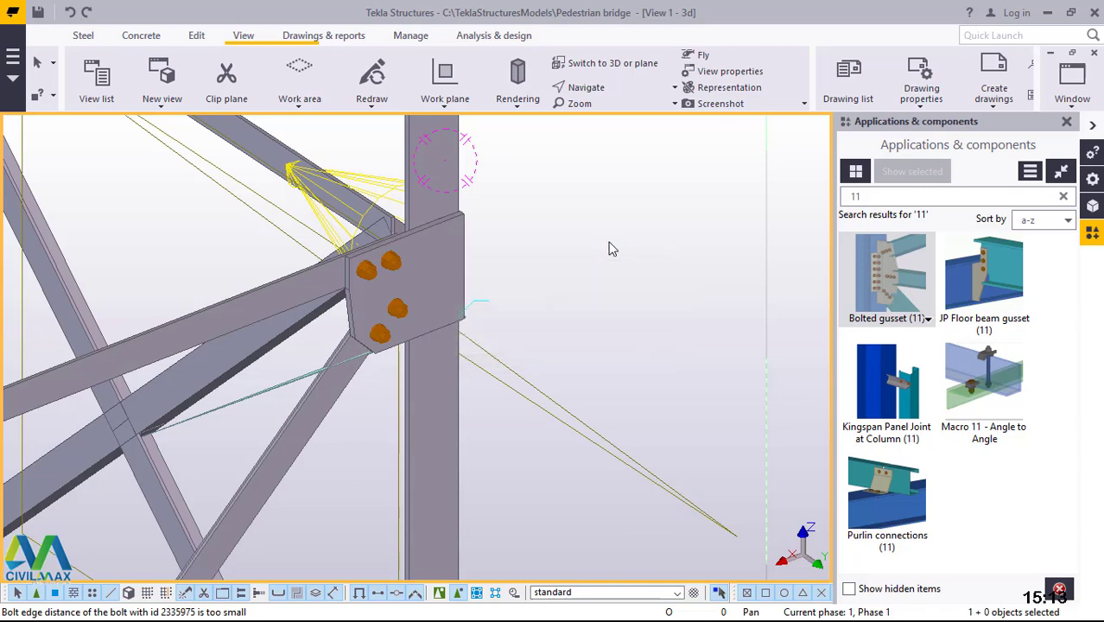
- Search the component catalogue for "cen" and start the Central gusset (169) component
scroll(604, 242, down, 6)
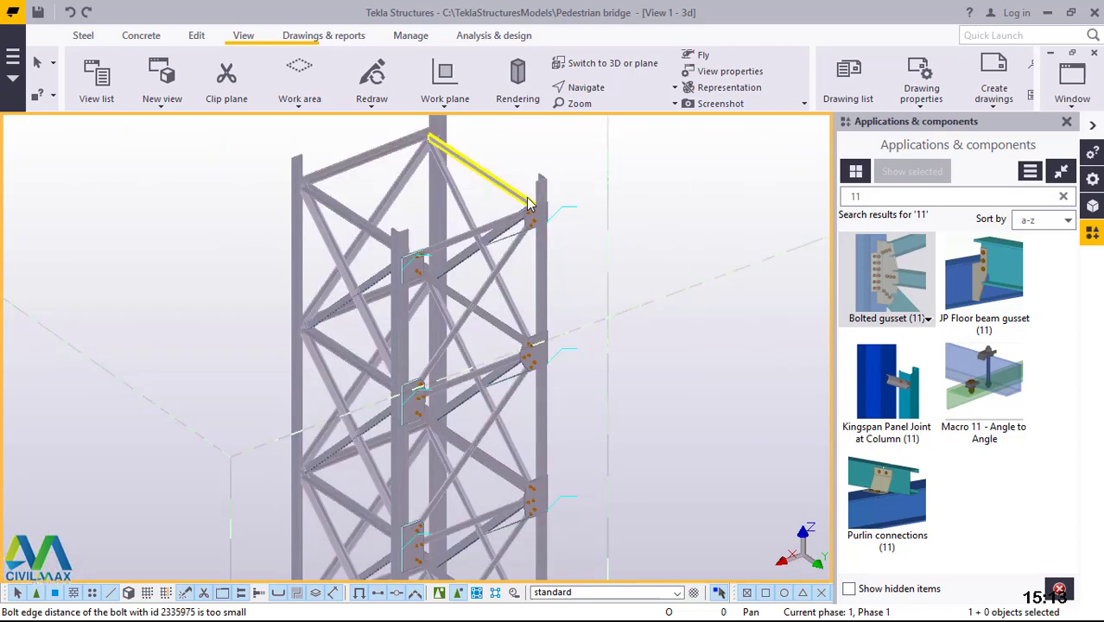
scroll(530, 205, down, 5)
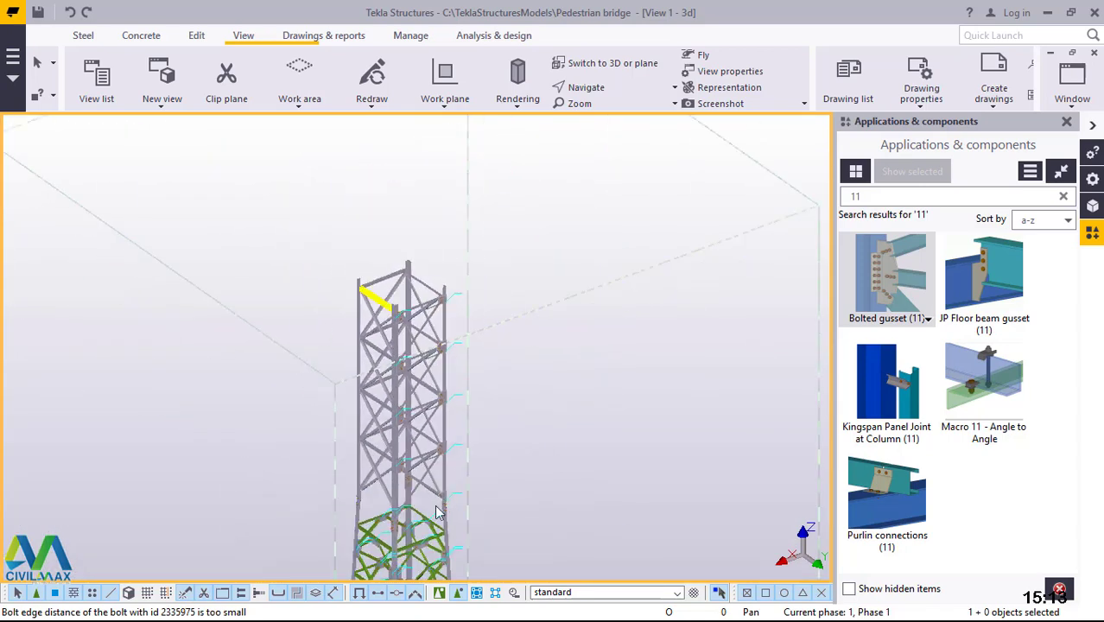
scroll(424, 489, up, 6)
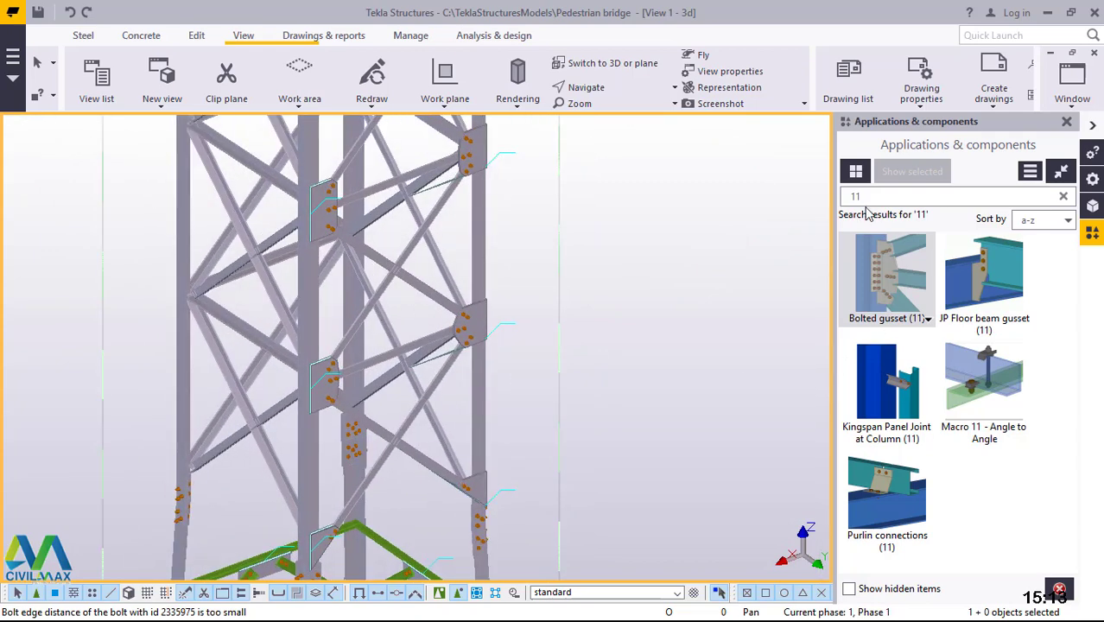
double_click(867, 197)
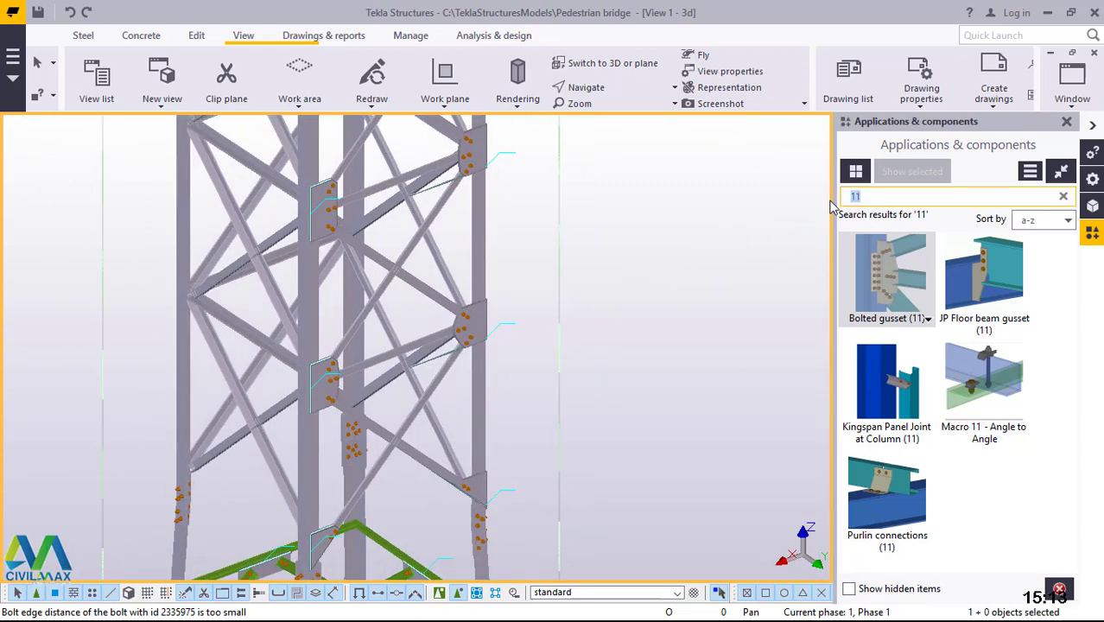
text(cen)
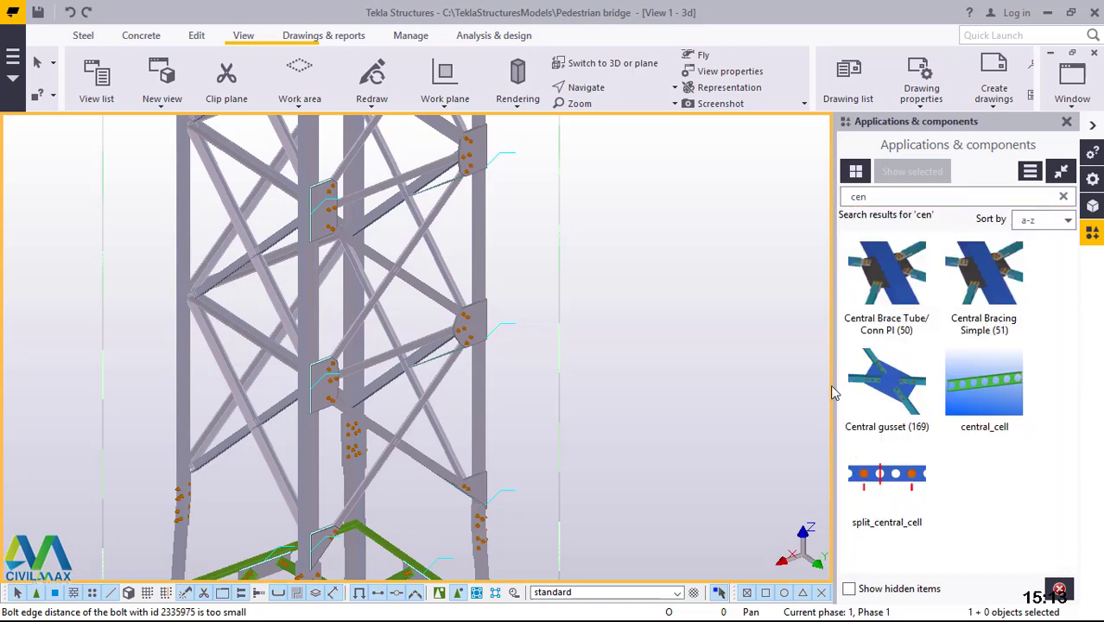
click(873, 393)
- Connect the four crossing braces in the lowest panel between the front and right legs with a Central gusset (169)
scroll(371, 445, up, 4)
scroll(366, 442, up, 2)
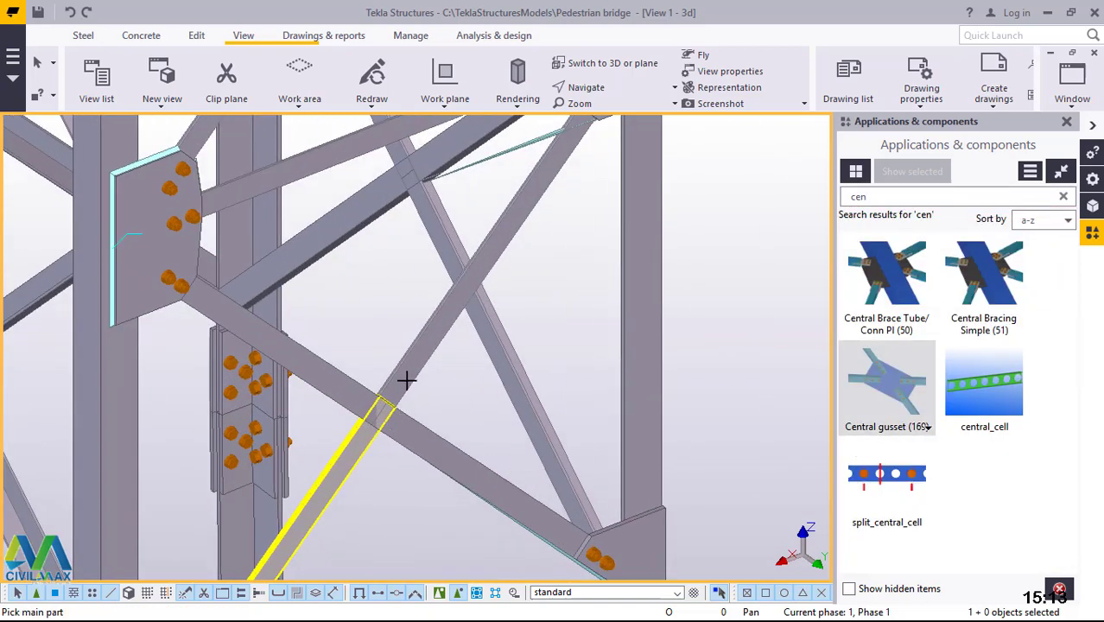
click(394, 419)
click(382, 431)
click(357, 393)
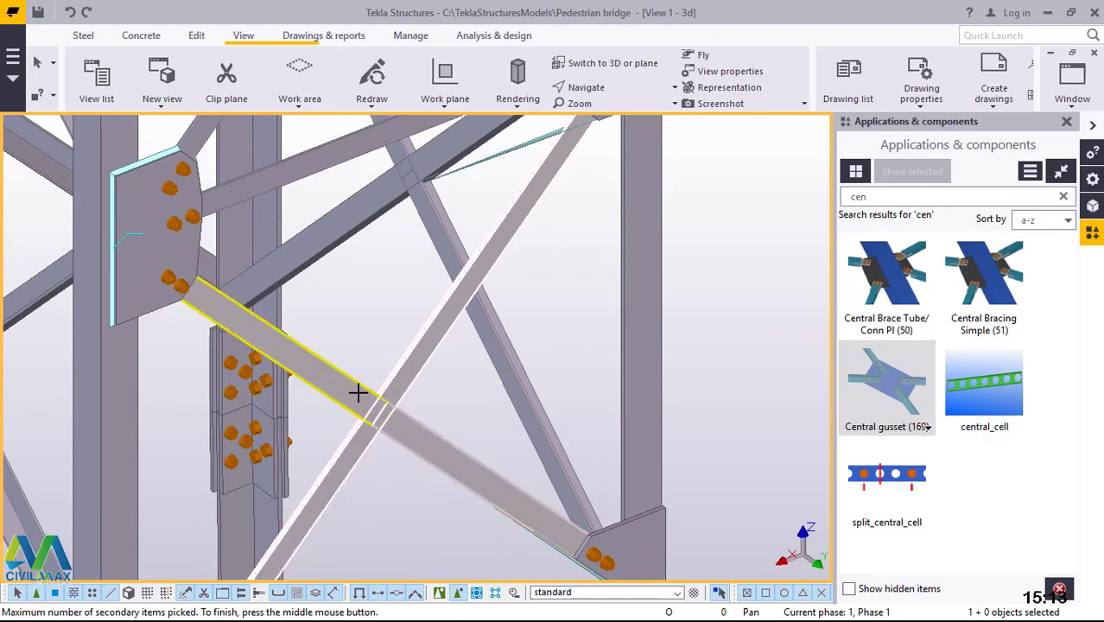
middle_click(362, 393)
scroll(390, 493, down, 5)
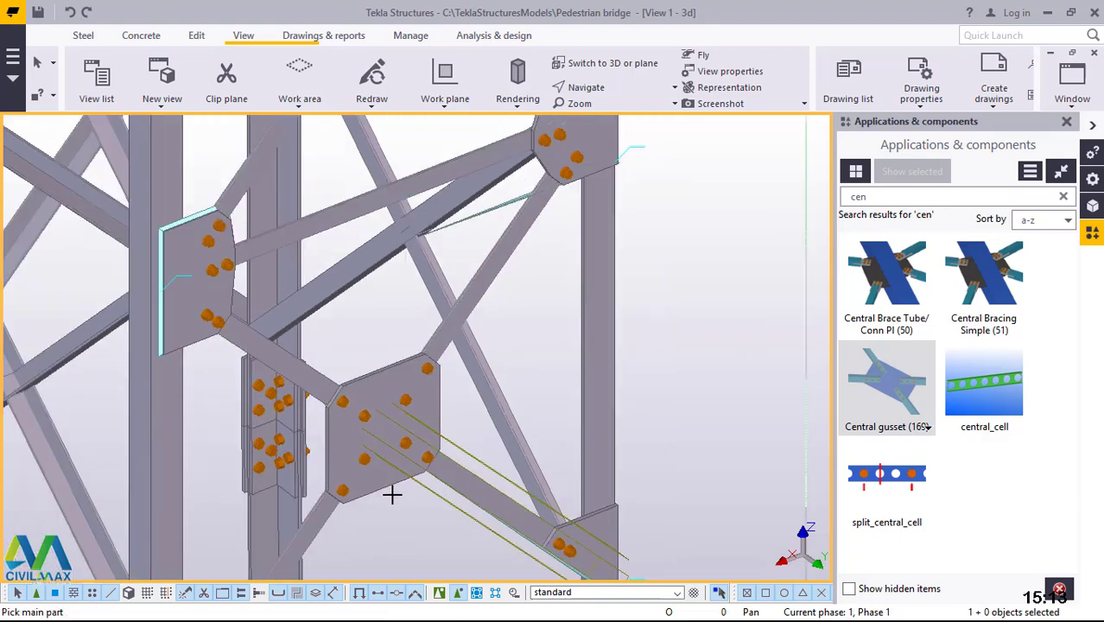
- Add a Central gusset (169) at the brace crossing in the second panel from the bottom between the front and right legs
scroll(393, 313, up, 5)
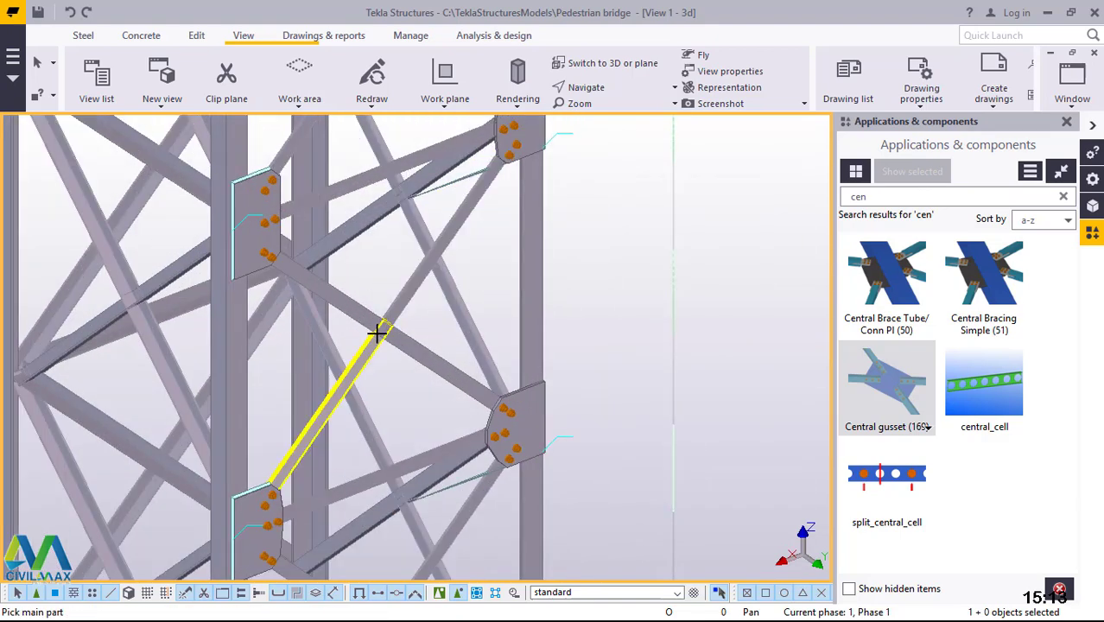
click(411, 310)
click(364, 313)
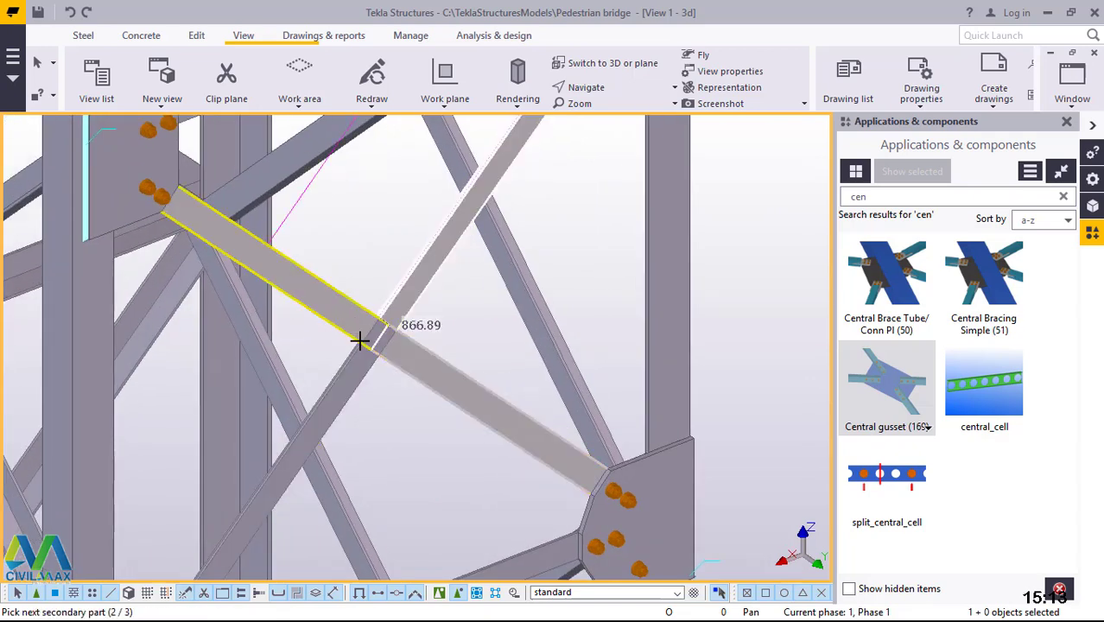
click(365, 338)
click(360, 361)
middle_click(360, 362)
scroll(394, 472, down, 5)
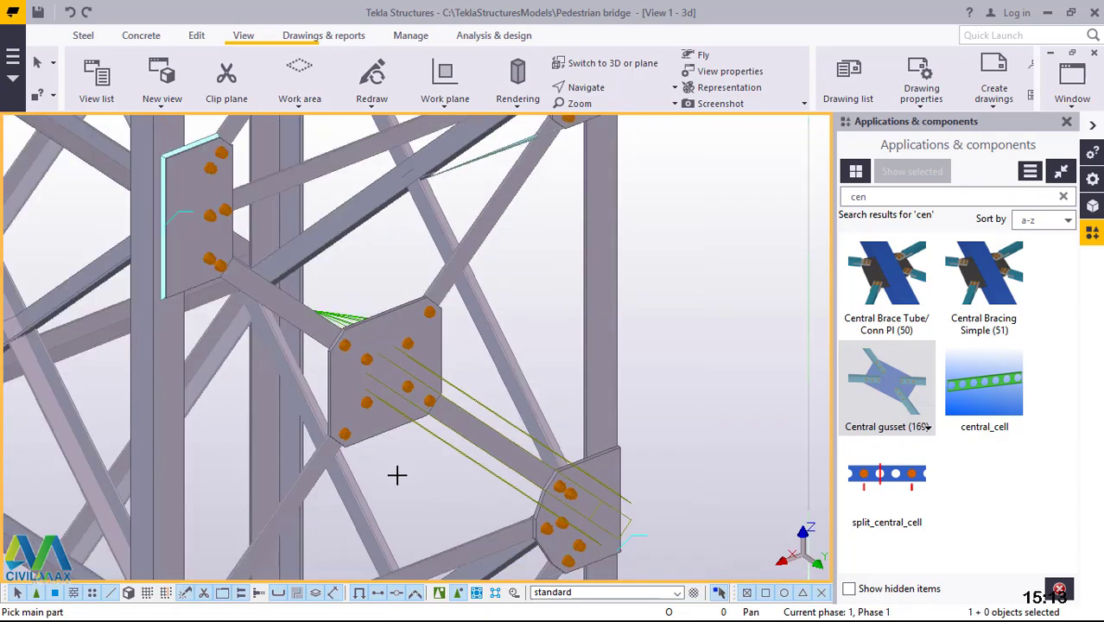
- Join the crossing braces in the third panel from the bottom between the front and right legs with a Central gusset (169)
scroll(408, 241, up, 5)
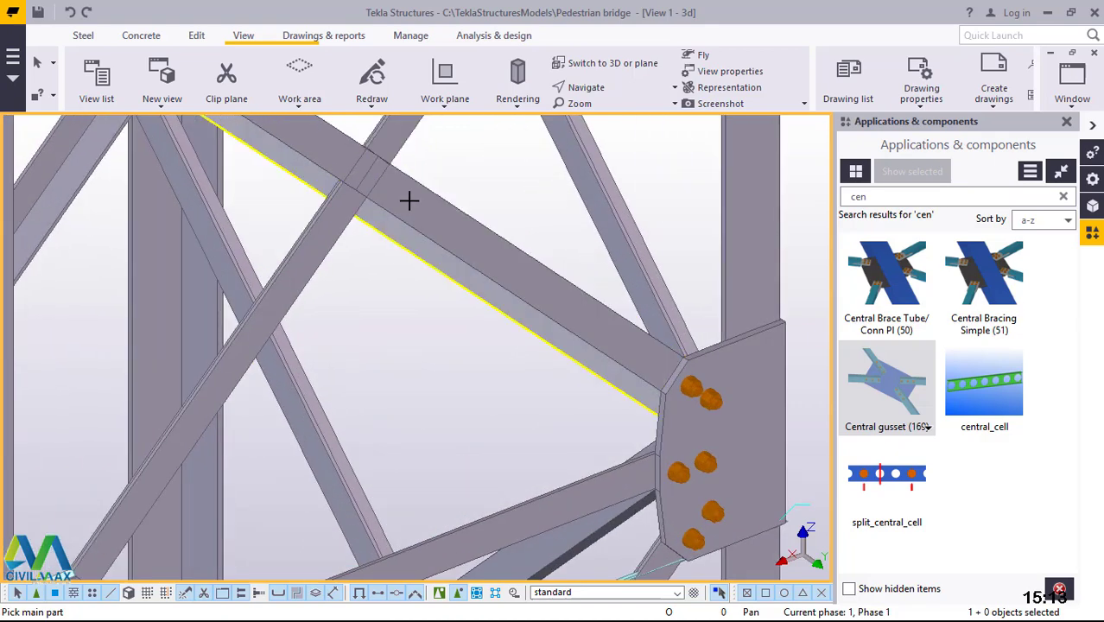
click(407, 201)
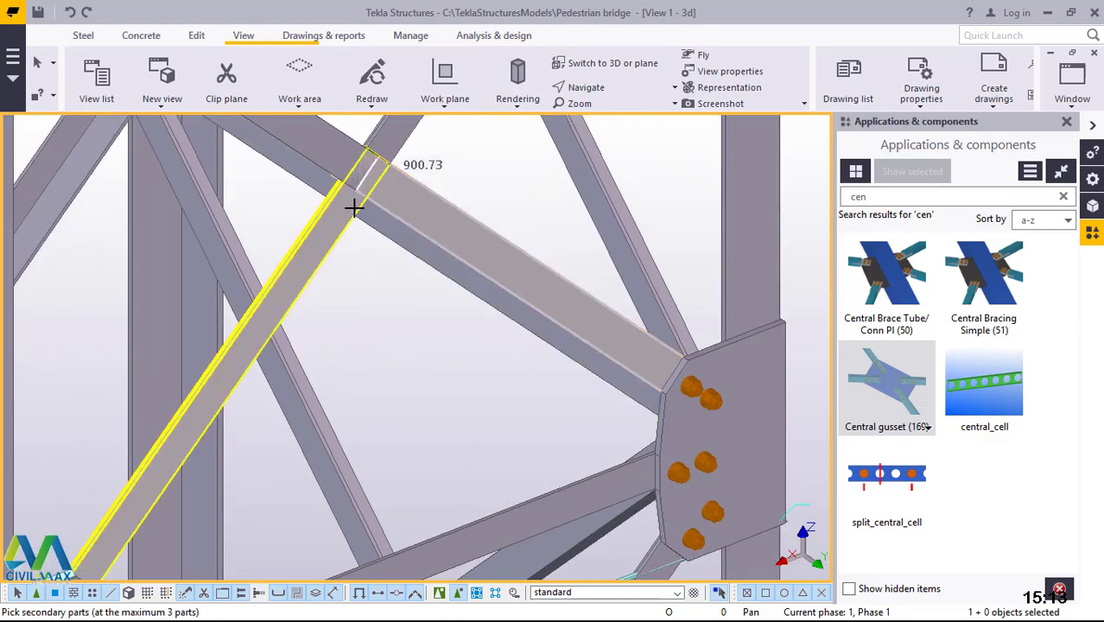
click(341, 164)
click(385, 145)
click(390, 147)
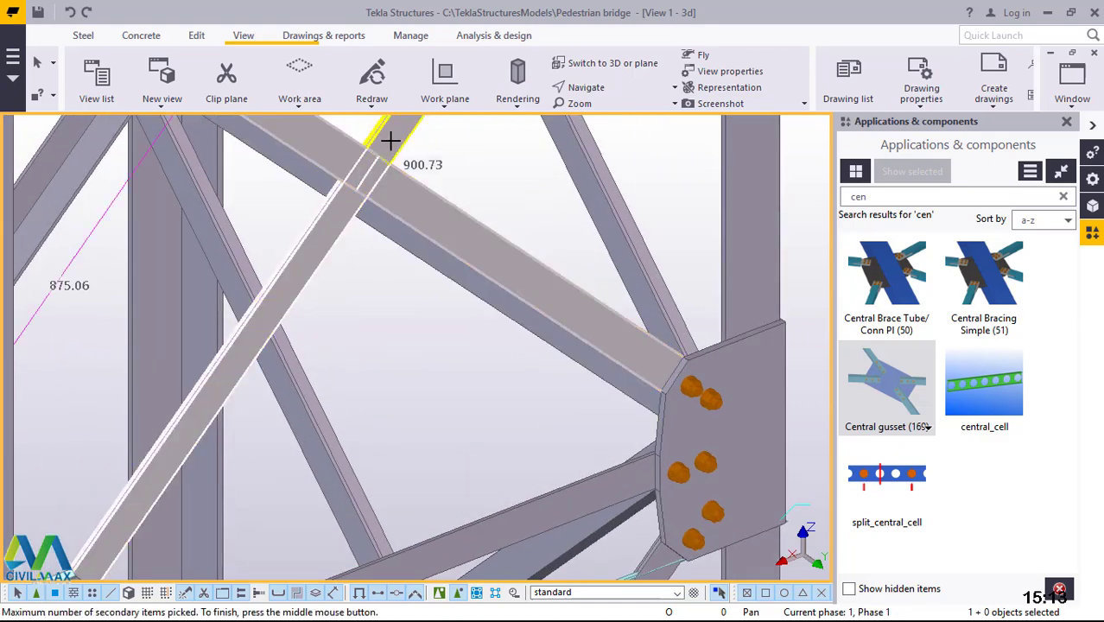
middle_click(390, 141)
scroll(388, 192, down, 4)
- Place a Central gusset (169) at the top panel's brace crossing between the front and right legs and end the command
scroll(376, 409, down, 5)
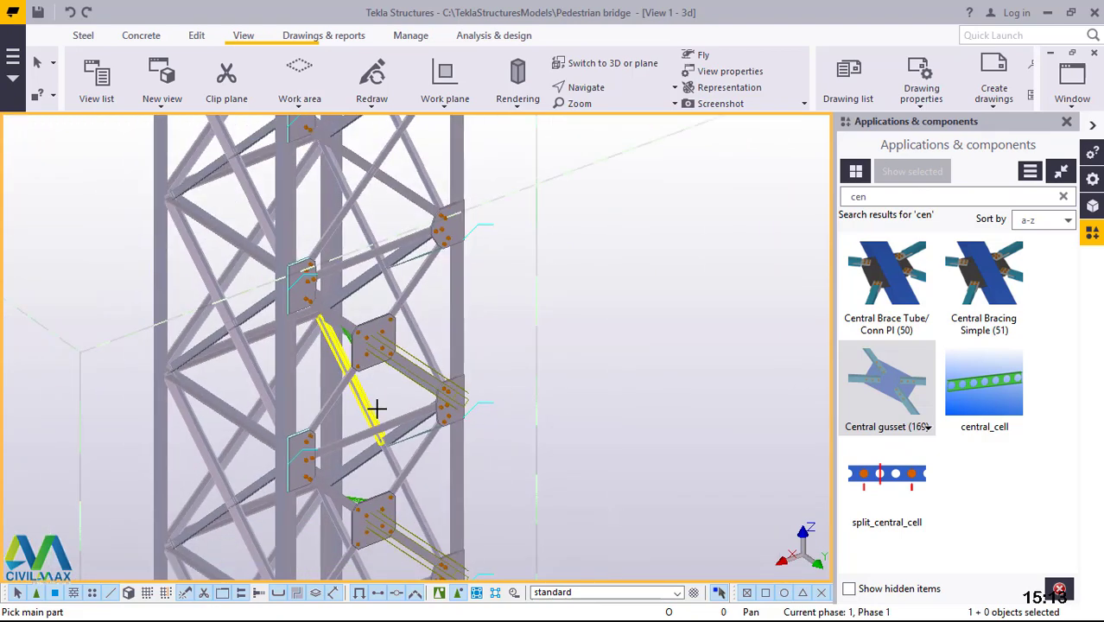
scroll(355, 178, up, 3)
scroll(449, 240, up, 3)
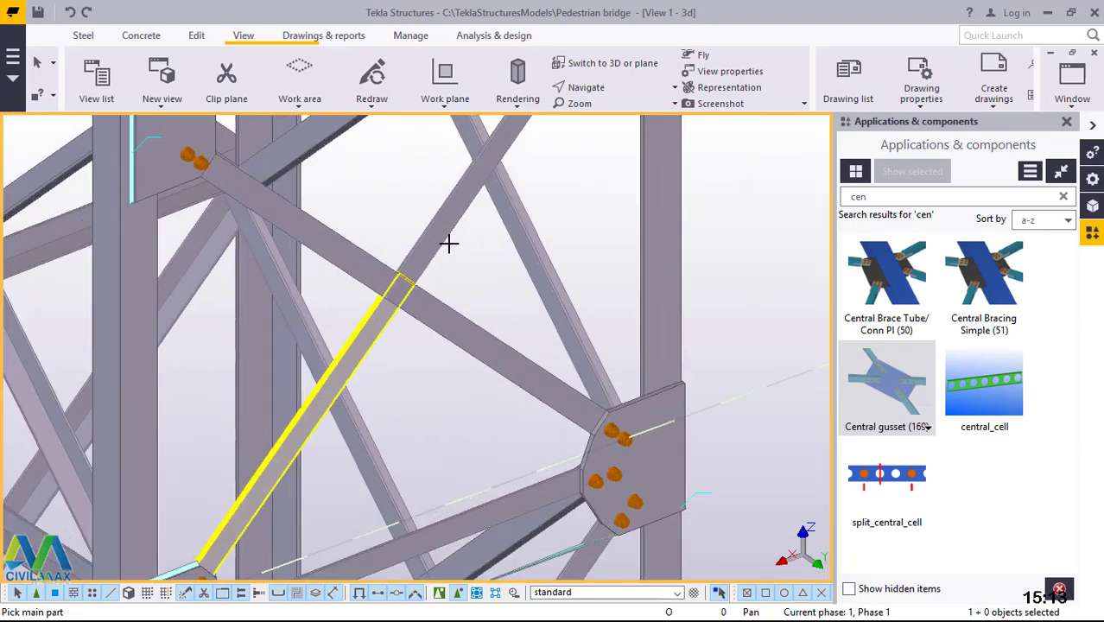
click(426, 306)
click(371, 323)
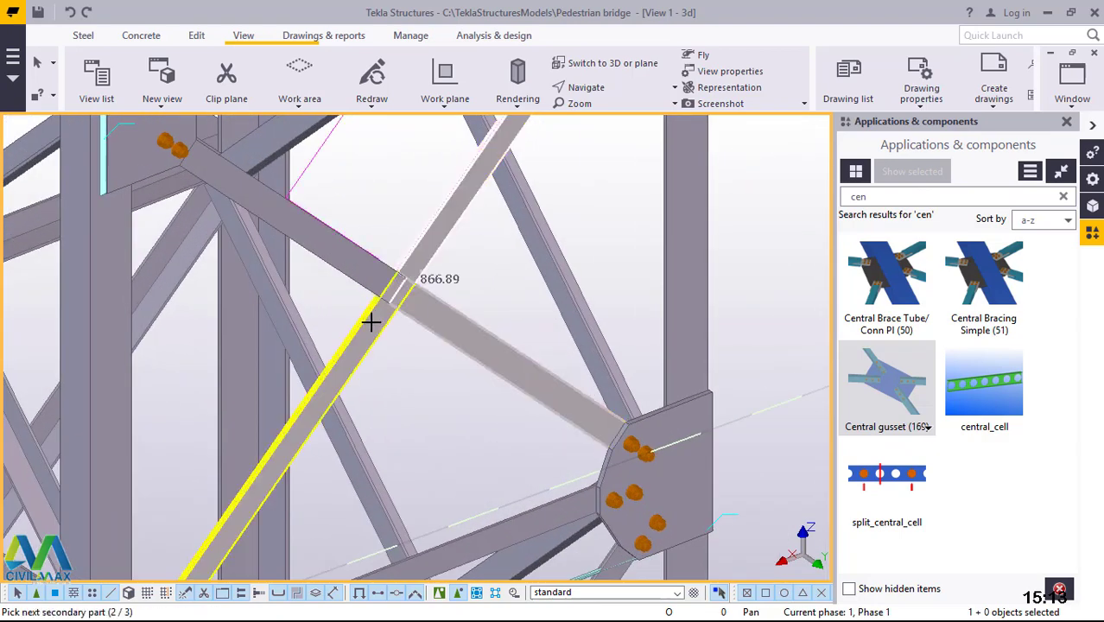
click(374, 268)
middle_click(374, 268)
scroll(375, 266, down, 6)
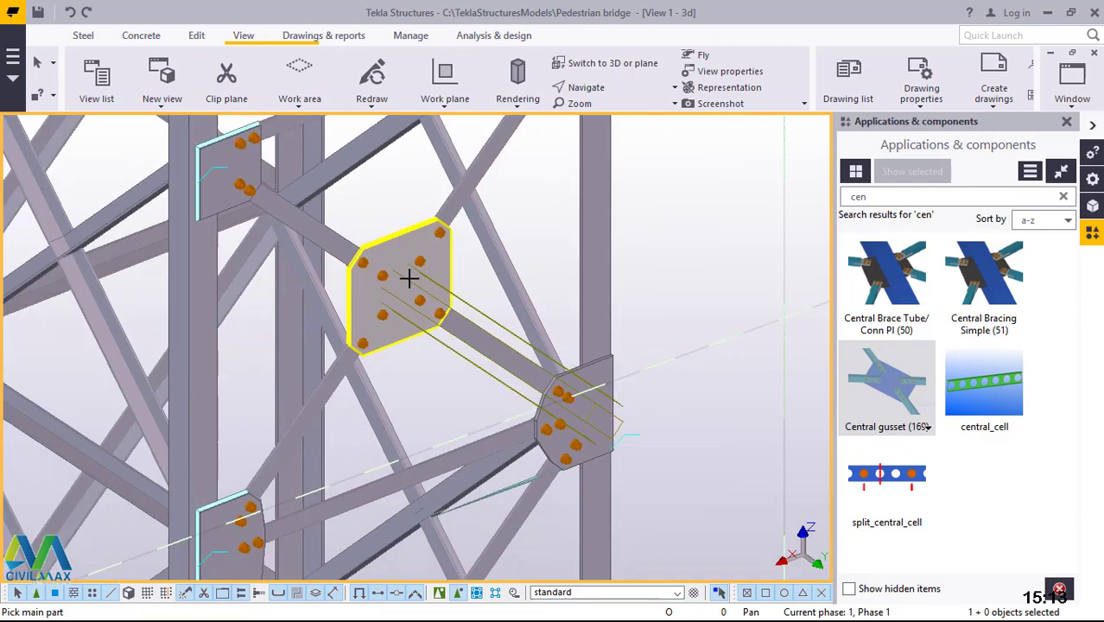
right_click(615, 218)
click(640, 218)
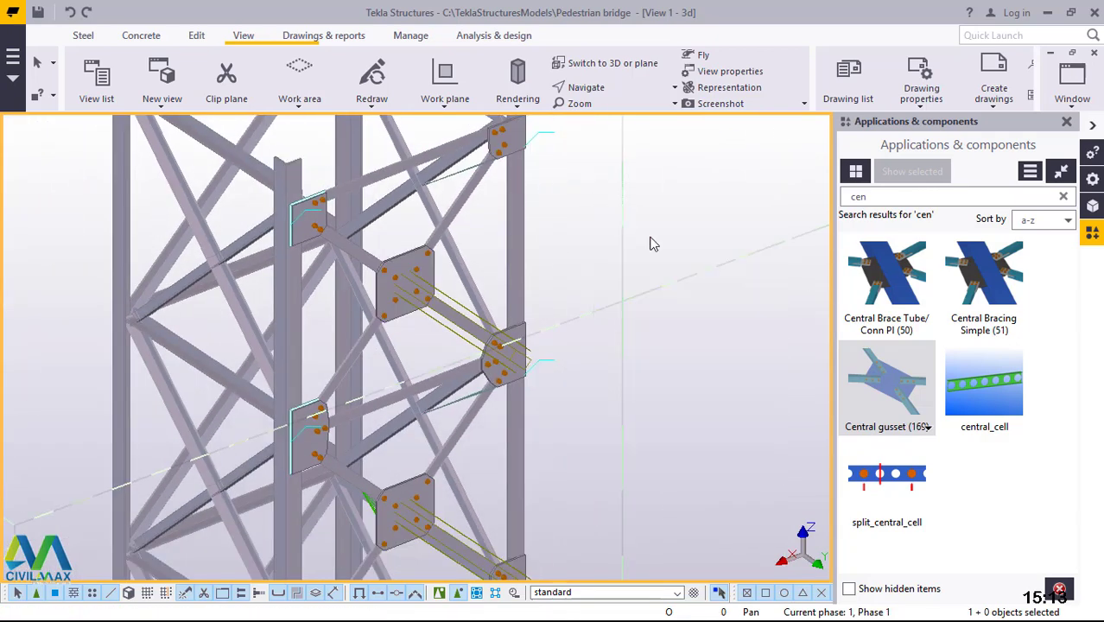
- Add a Central gusset (169) at the top panel's brace crossing between the left and front legs
scroll(311, 272, up, 2)
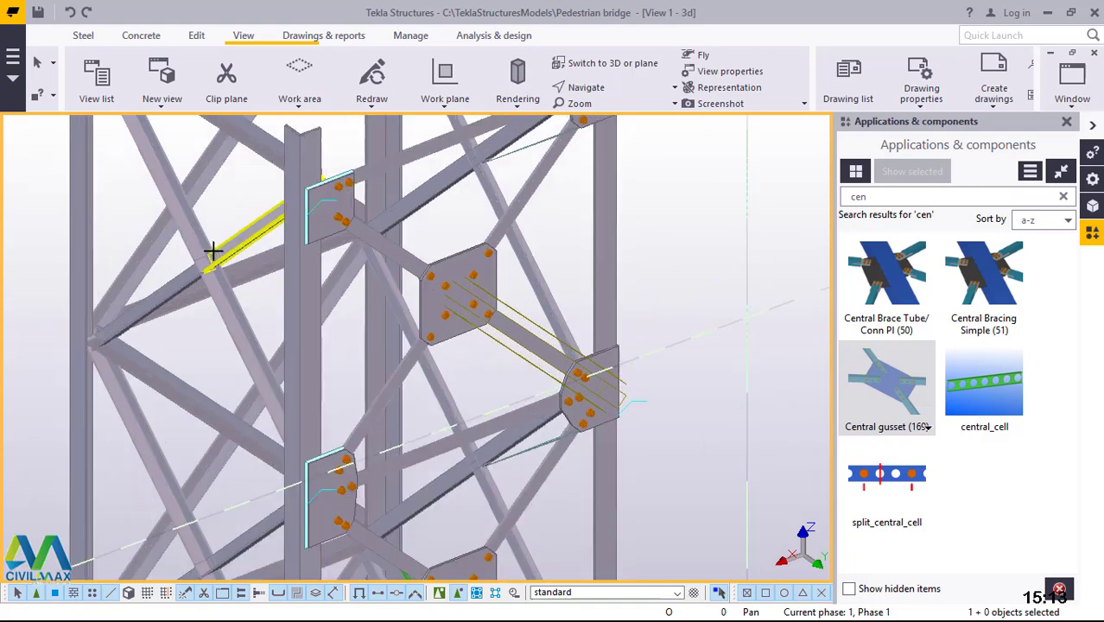
scroll(197, 240, up, 2)
click(227, 249)
click(223, 317)
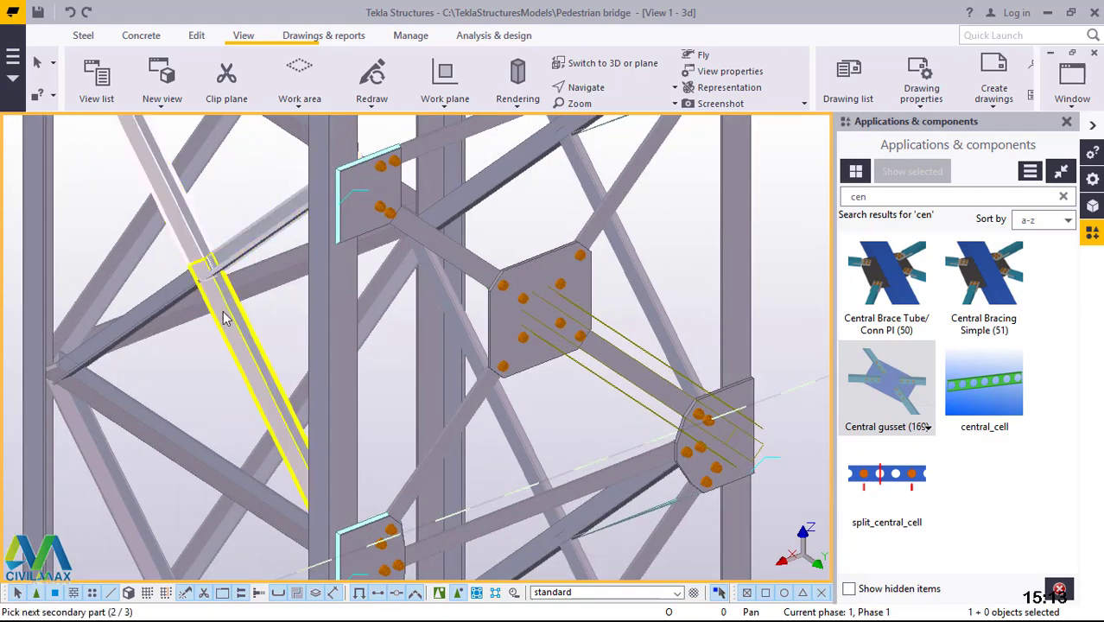
click(176, 290)
middle_click(177, 289)
scroll(205, 219, down, 4)
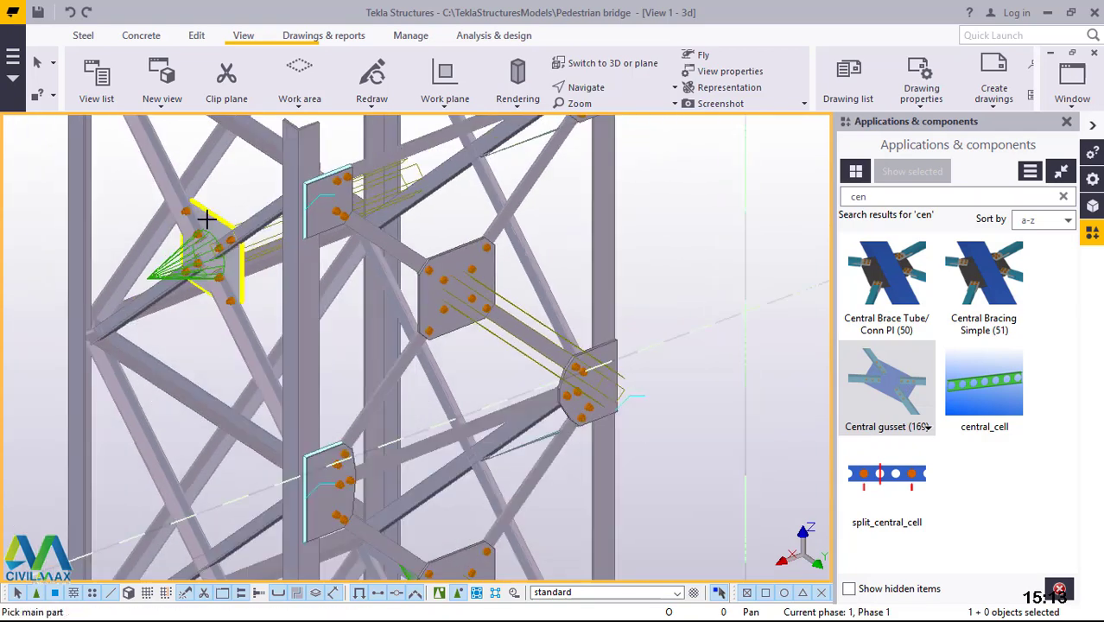
- Connect the crossing braces in the second panel from the top between the left and front legs with a Central gusset (169)
scroll(197, 415, up, 5)
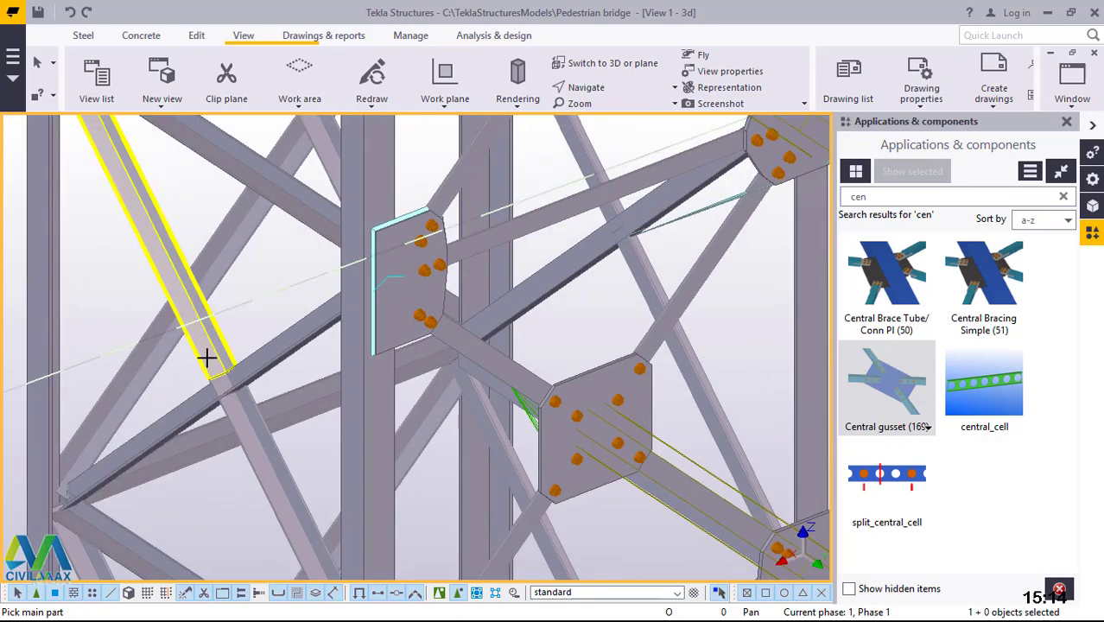
click(251, 361)
click(227, 394)
click(208, 401)
click(235, 413)
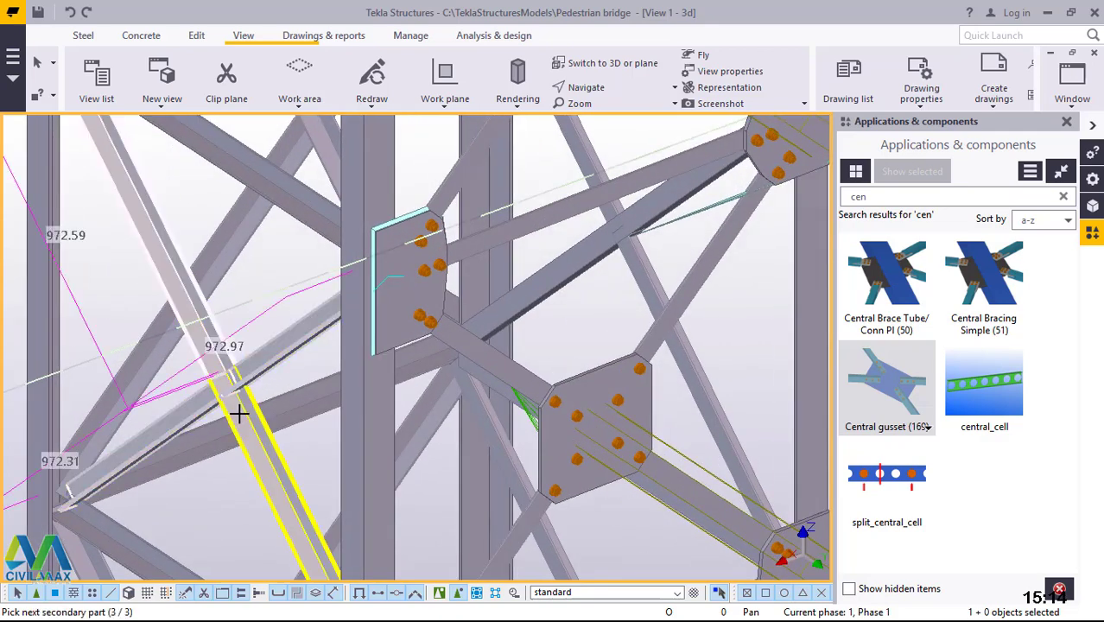
middle_click(240, 421)
scroll(223, 320, down, 5)
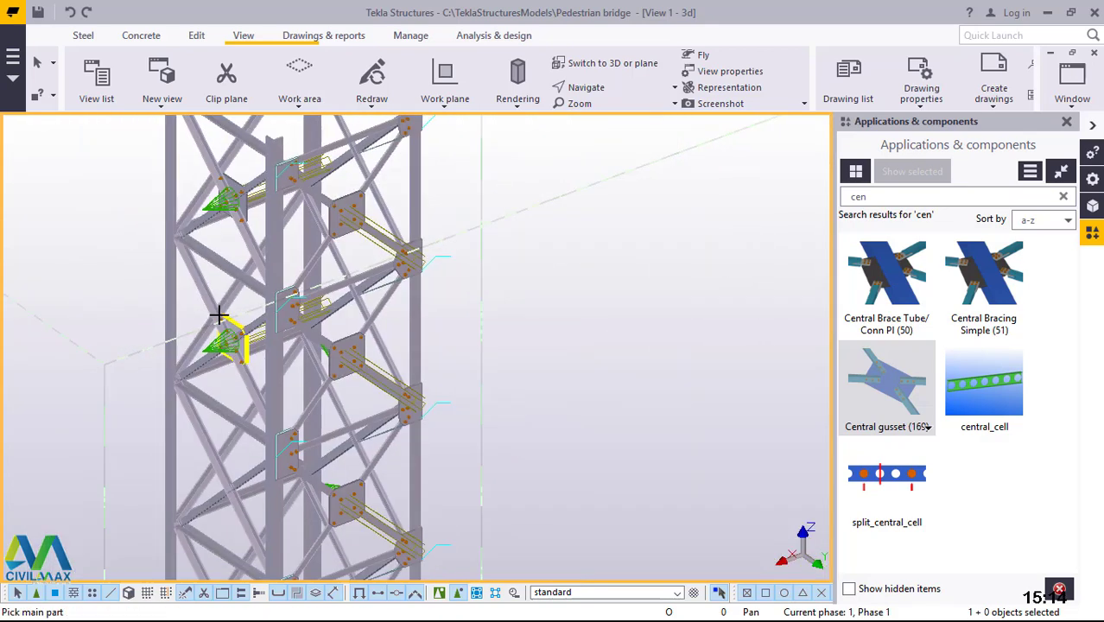
scroll(216, 487, up, 5)
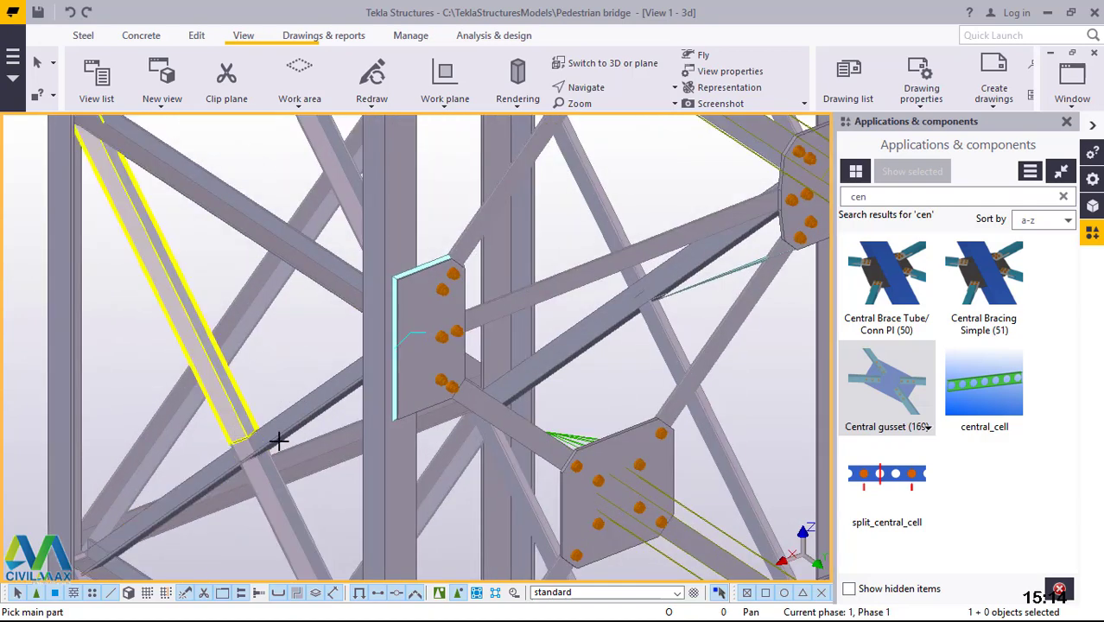
click(235, 418)
click(284, 426)
click(264, 476)
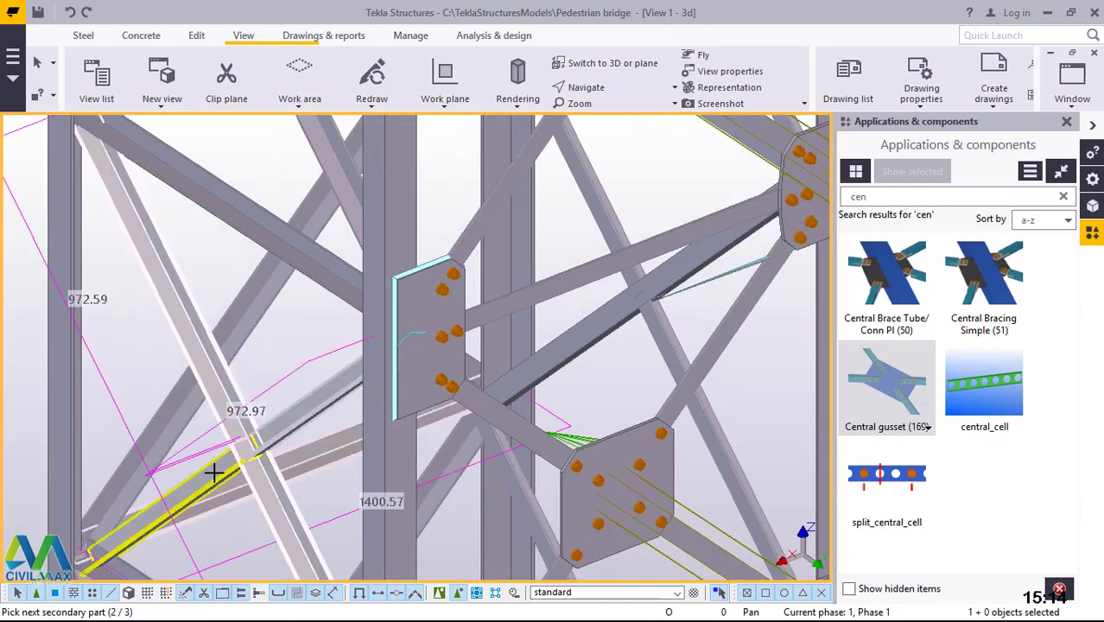
click(214, 472)
right_click(2, 320)
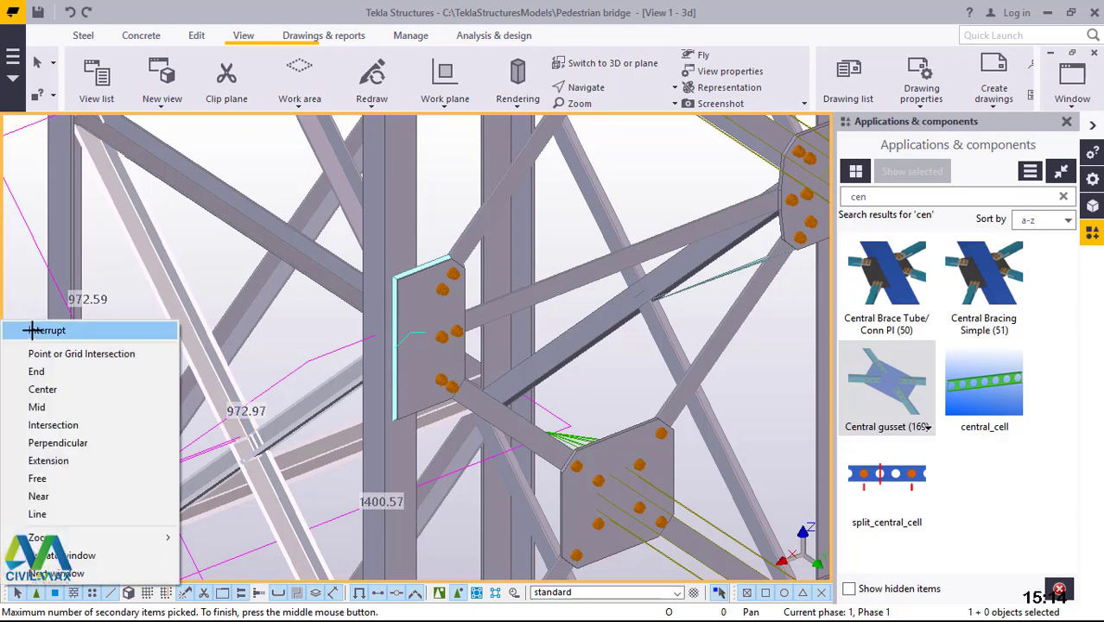
click(31, 329)
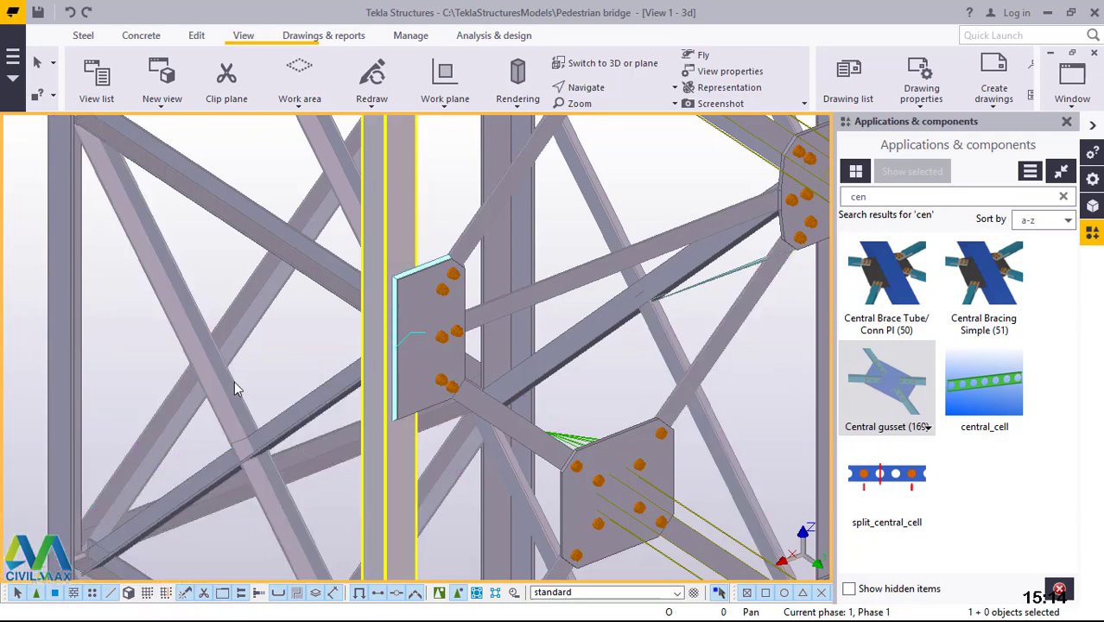
- Join the crossing braces in the third panel from the top between the left and front legs with a Central gusset (169)
click(283, 419)
click(293, 418)
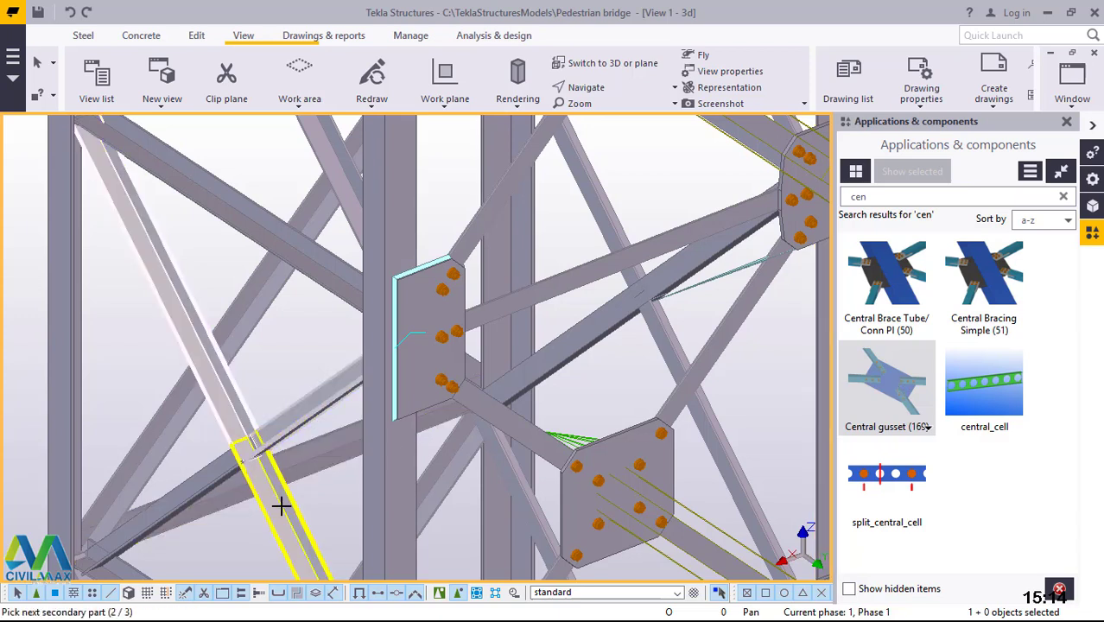
click(208, 473)
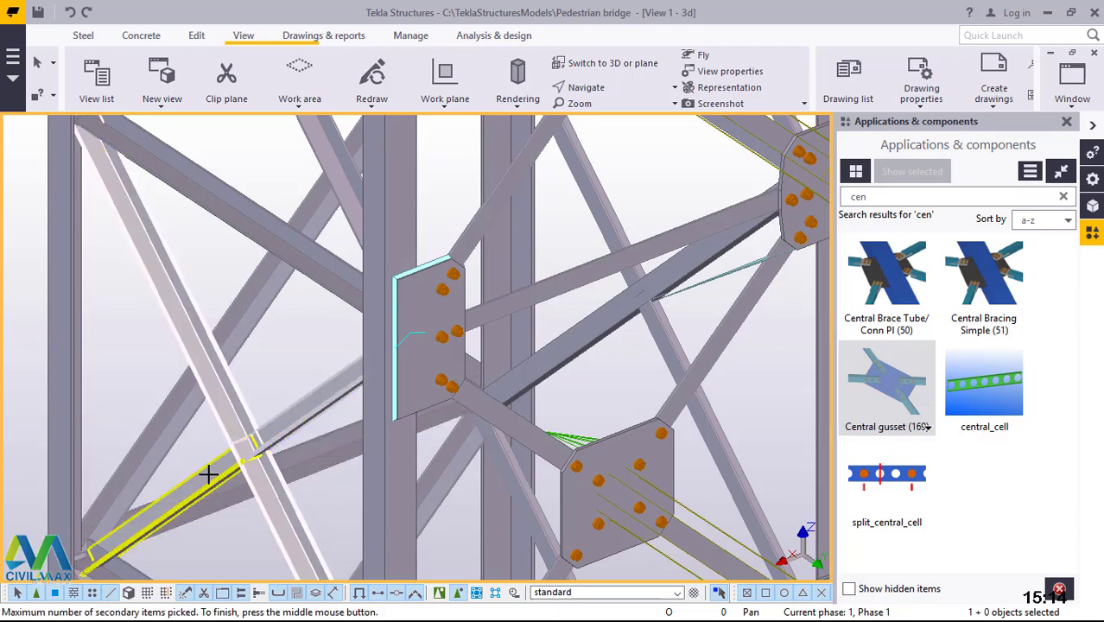
middle_click(208, 473)
scroll(233, 415, down, 2)
scroll(243, 373, down, 4)
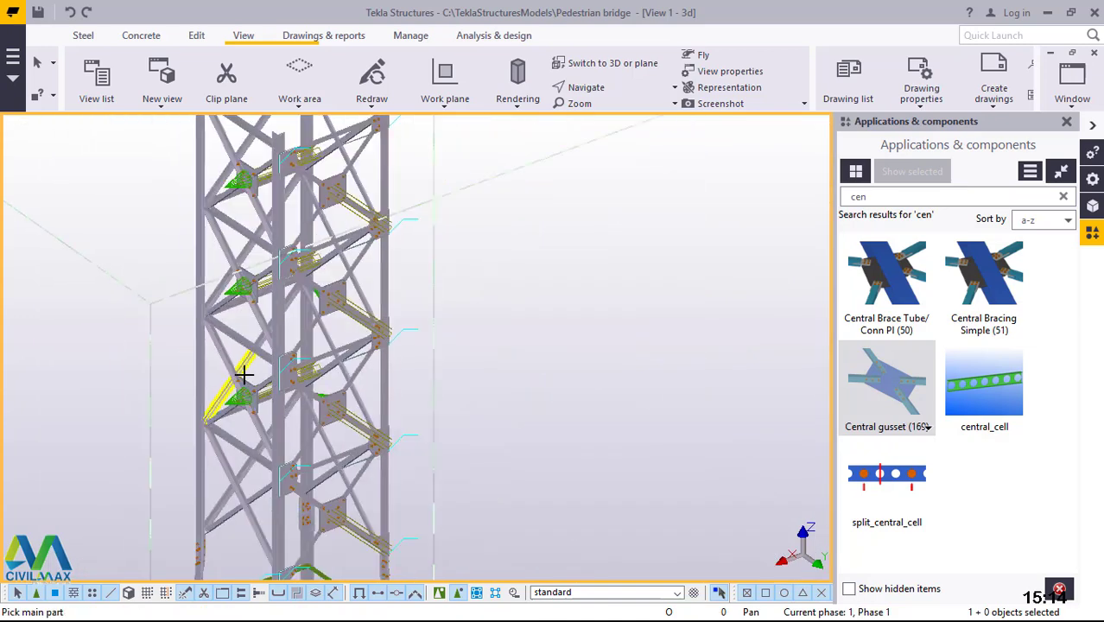
- Place a Central gusset (169) at the lowest panel's brace crossing between the left and front legs, end the command and redraw the view
scroll(238, 493, up, 6)
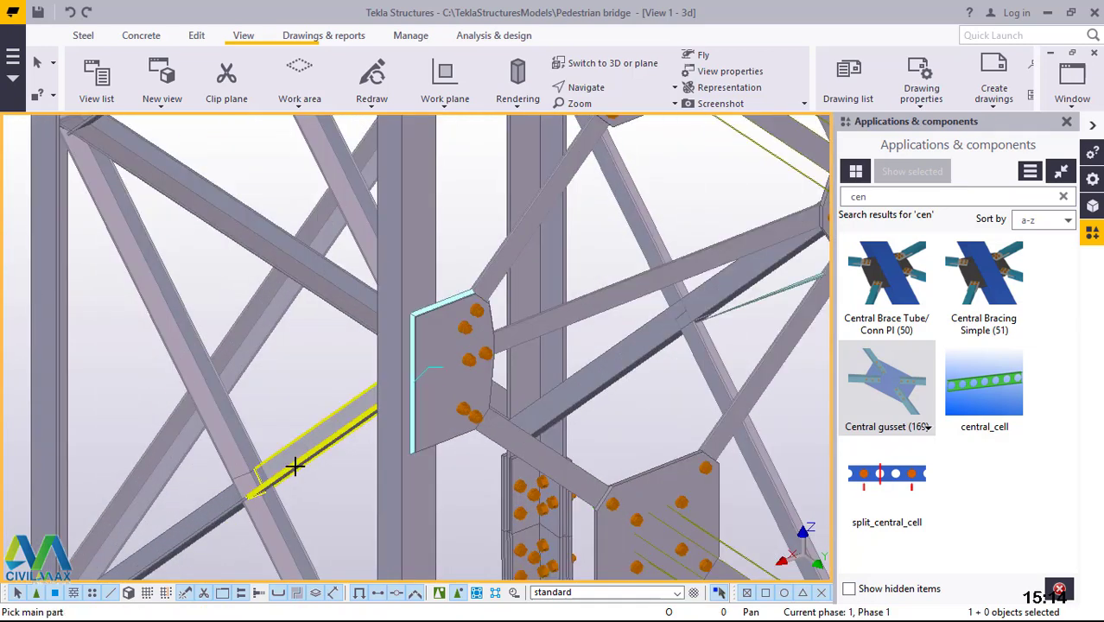
click(240, 455)
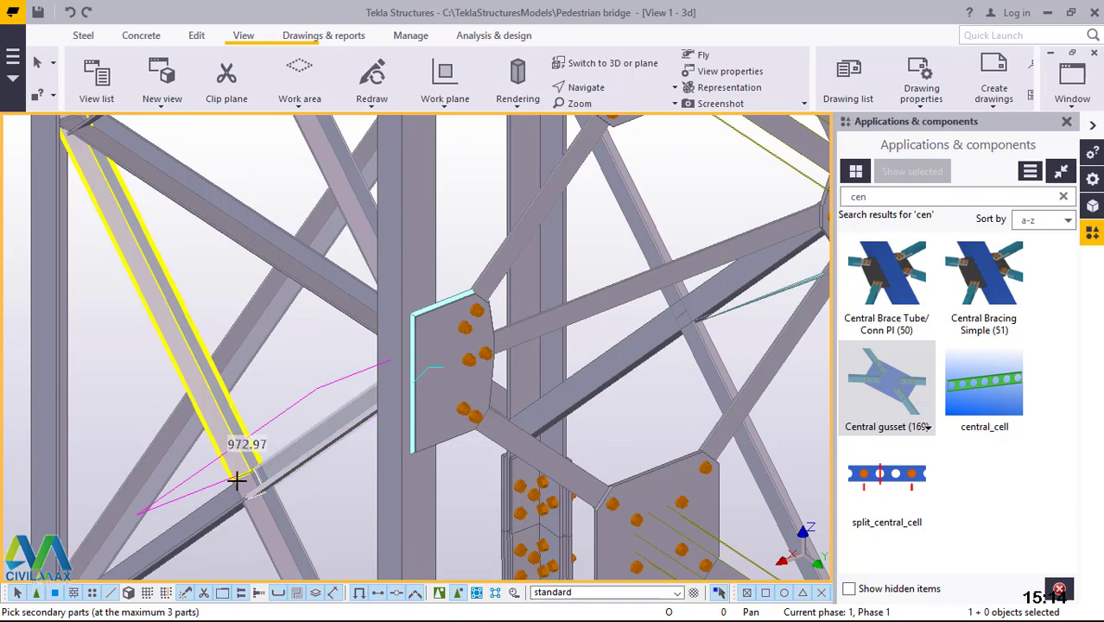
click(217, 509)
click(275, 519)
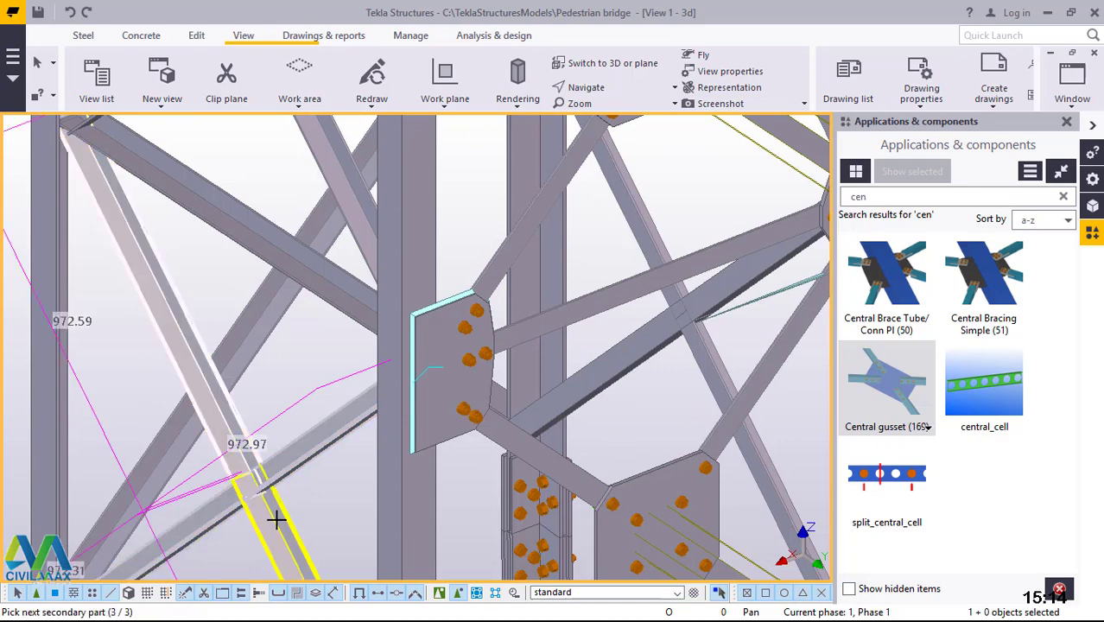
middle_click(275, 518)
scroll(254, 497, down, 5)
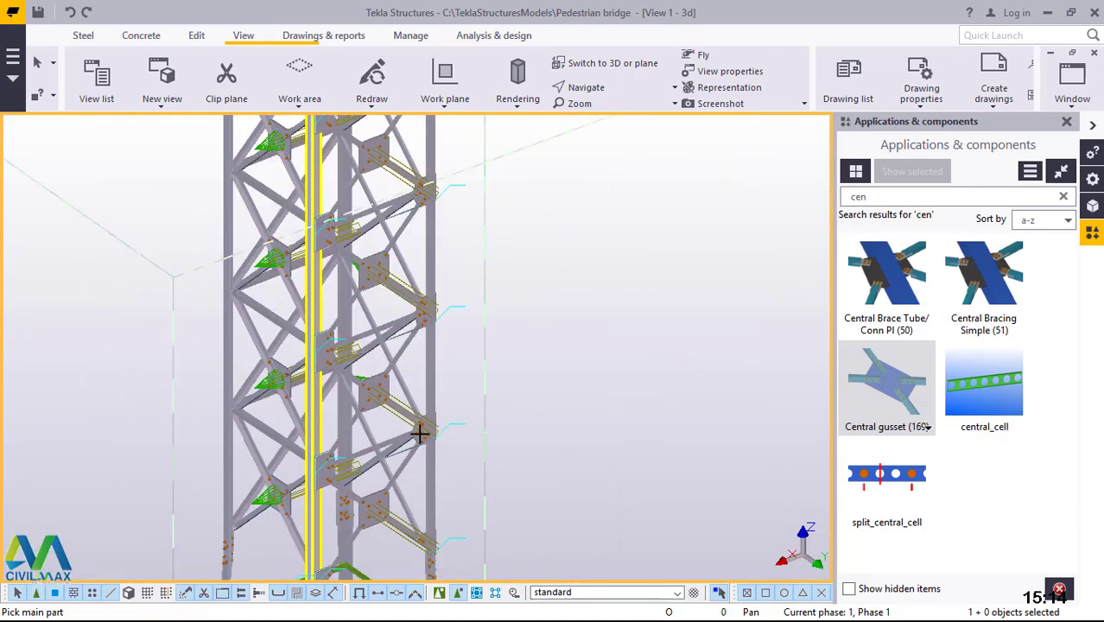
right_click(579, 239)
click(584, 248)
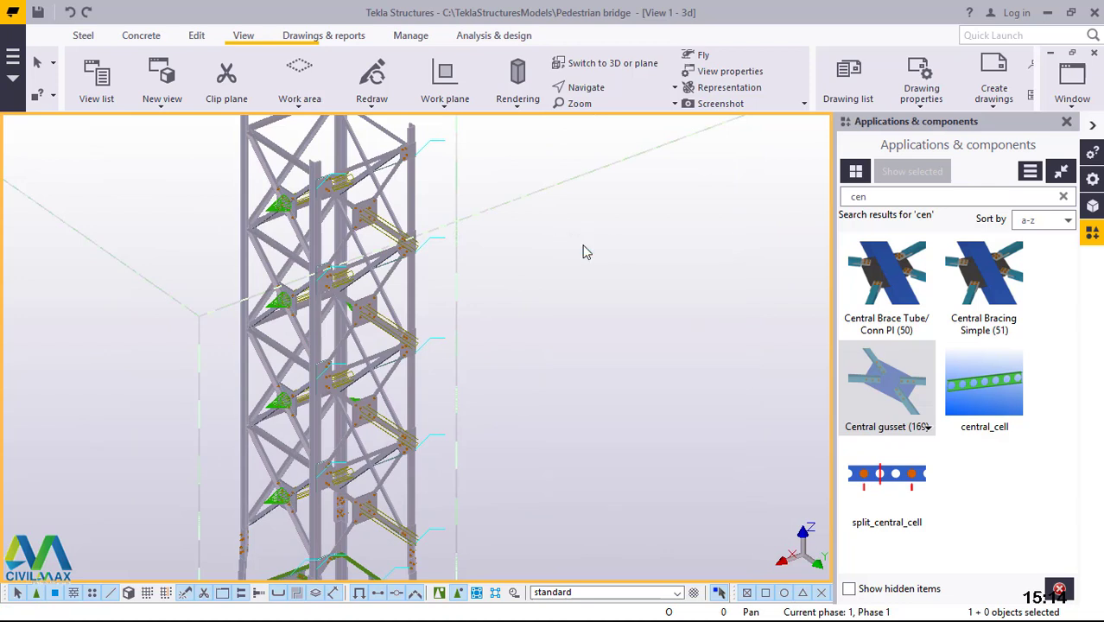
right_click(583, 250)
click(643, 340)
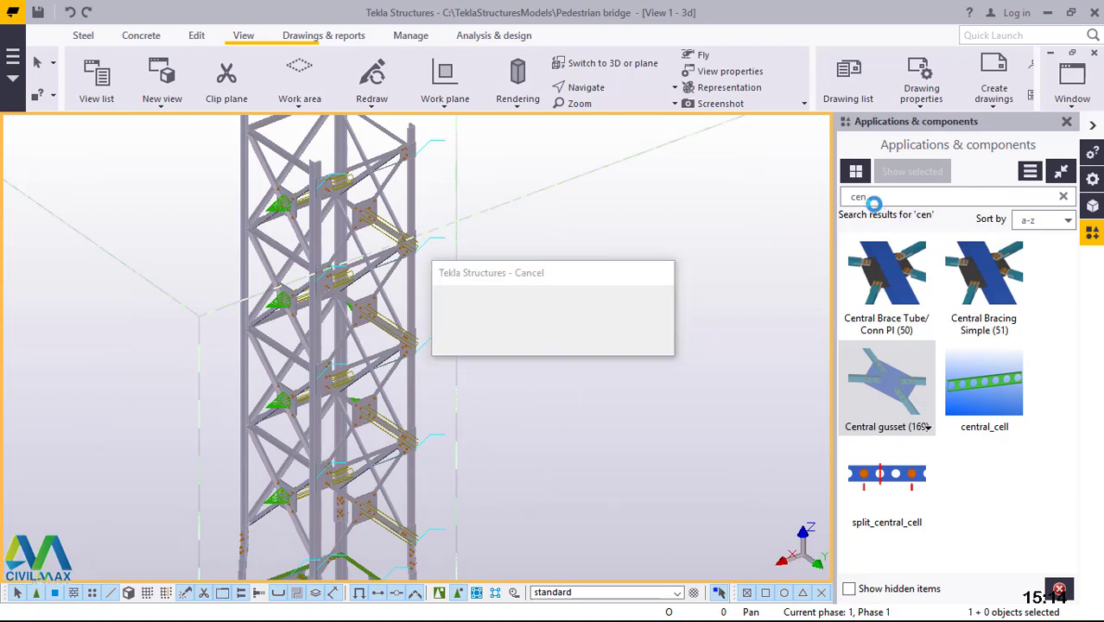
click(883, 382)
scroll(387, 451, down, 2)
scroll(301, 226, up, 5)
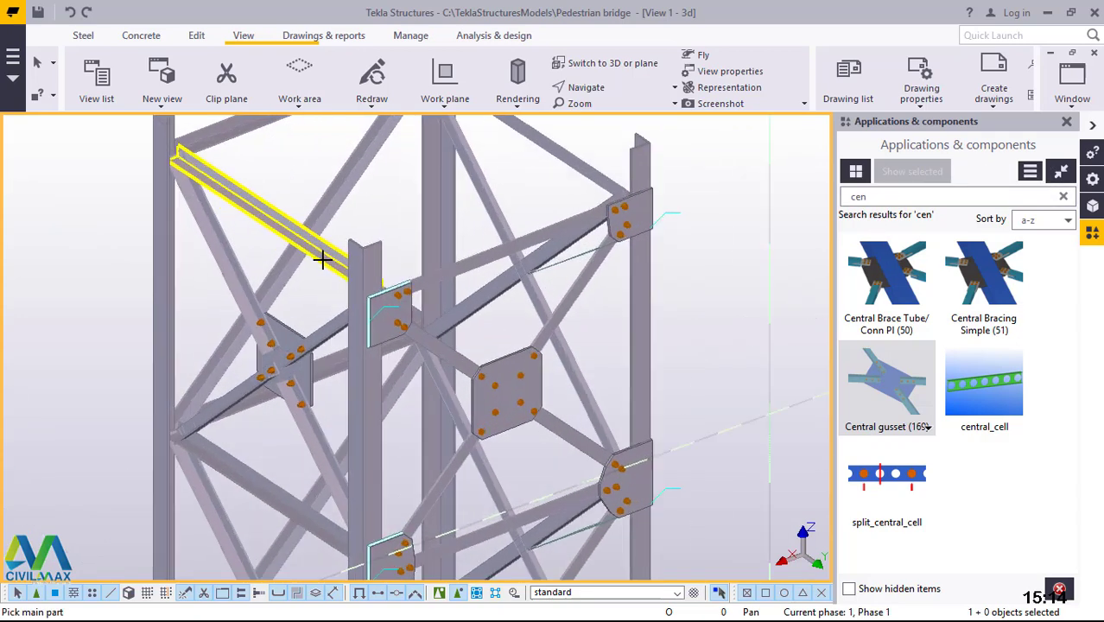
click(300, 254)
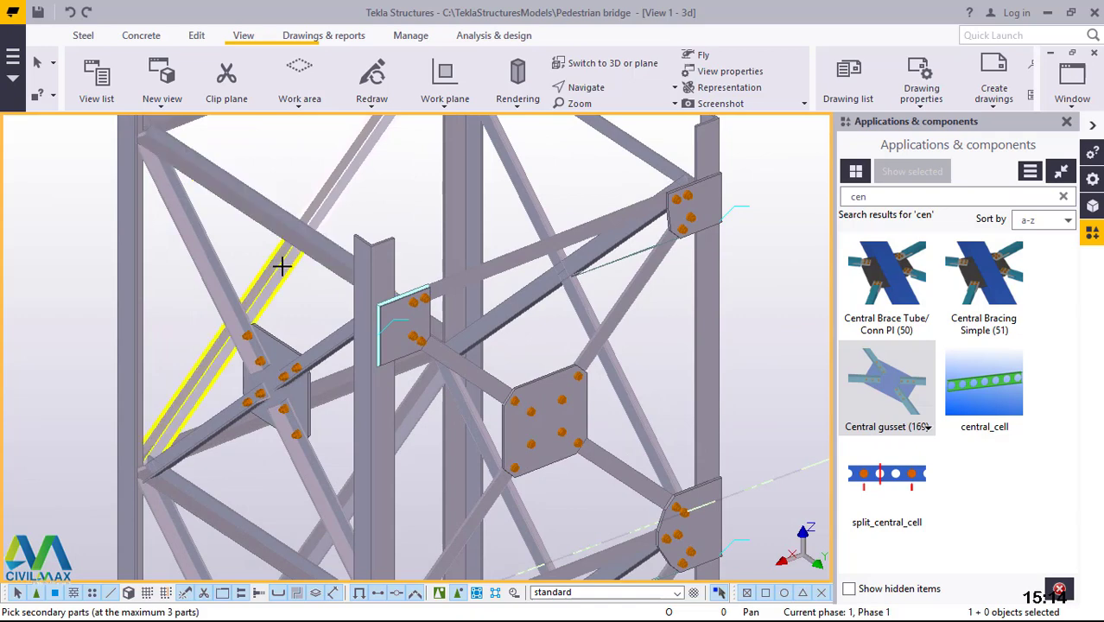
scroll(326, 266, down, 2)
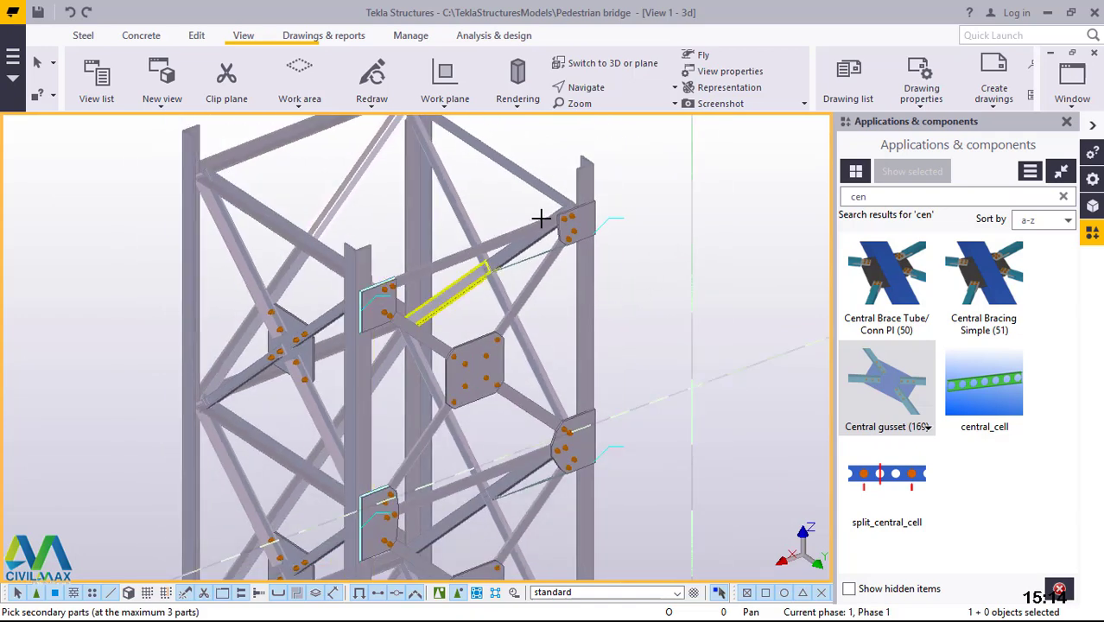
right_click(675, 218)
click(706, 227)
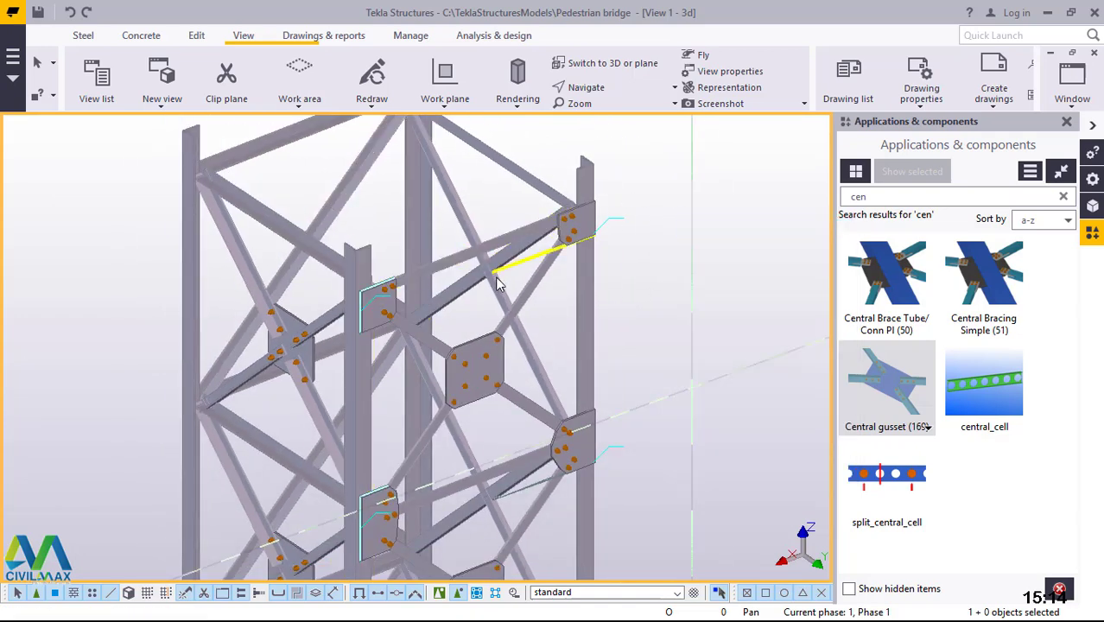
- Try a Central gusset (169) at the top brace crossing between the rear and right legs, then undo it
scroll(483, 273, up, 2)
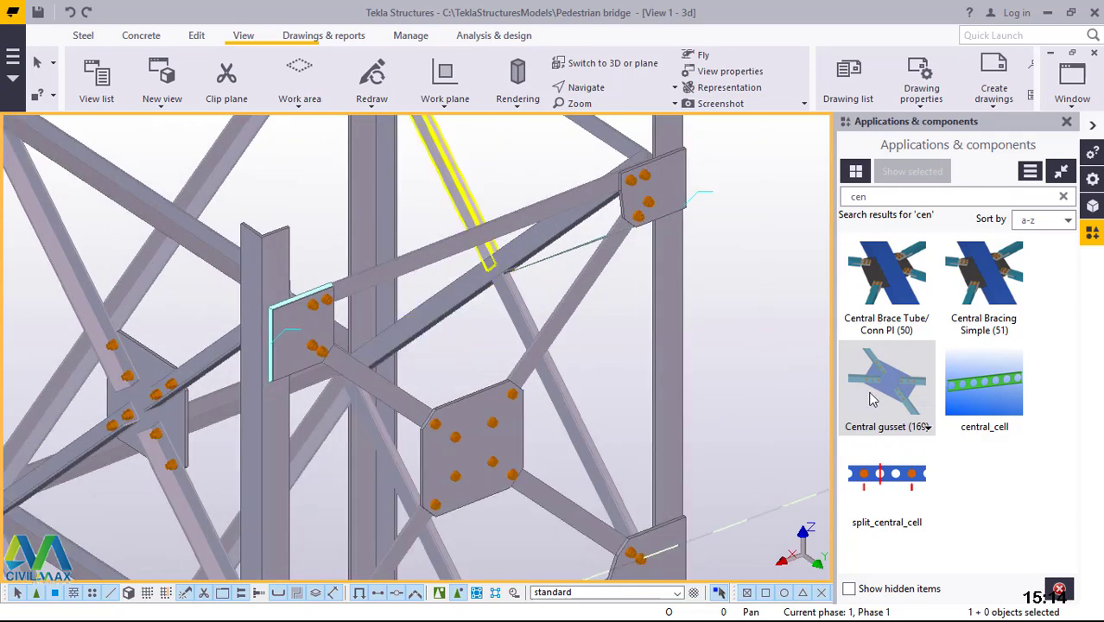
scroll(503, 274, up, 4)
scroll(527, 243, up, 1)
click(535, 239)
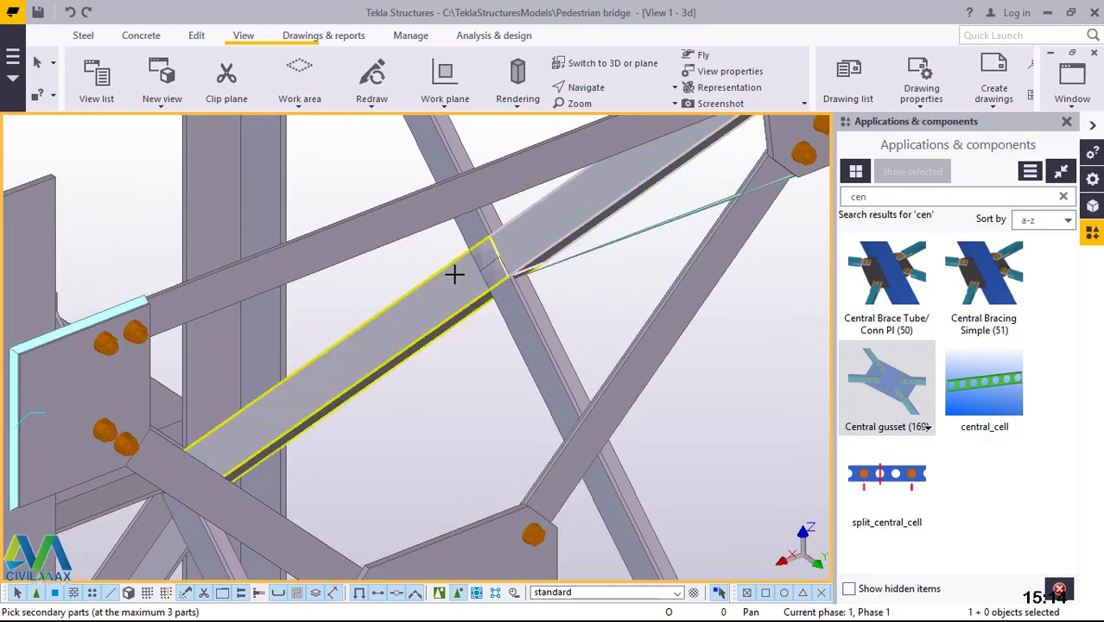
click(455, 274)
click(475, 229)
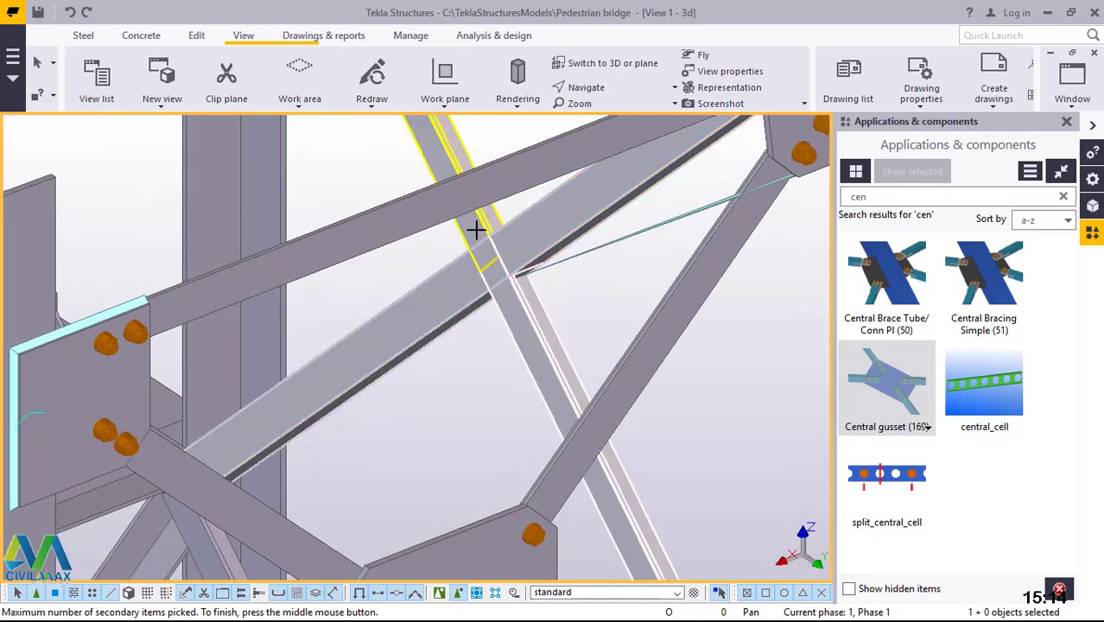
middle_click(475, 229)
scroll(476, 230, down, 3)
right_click(575, 271)
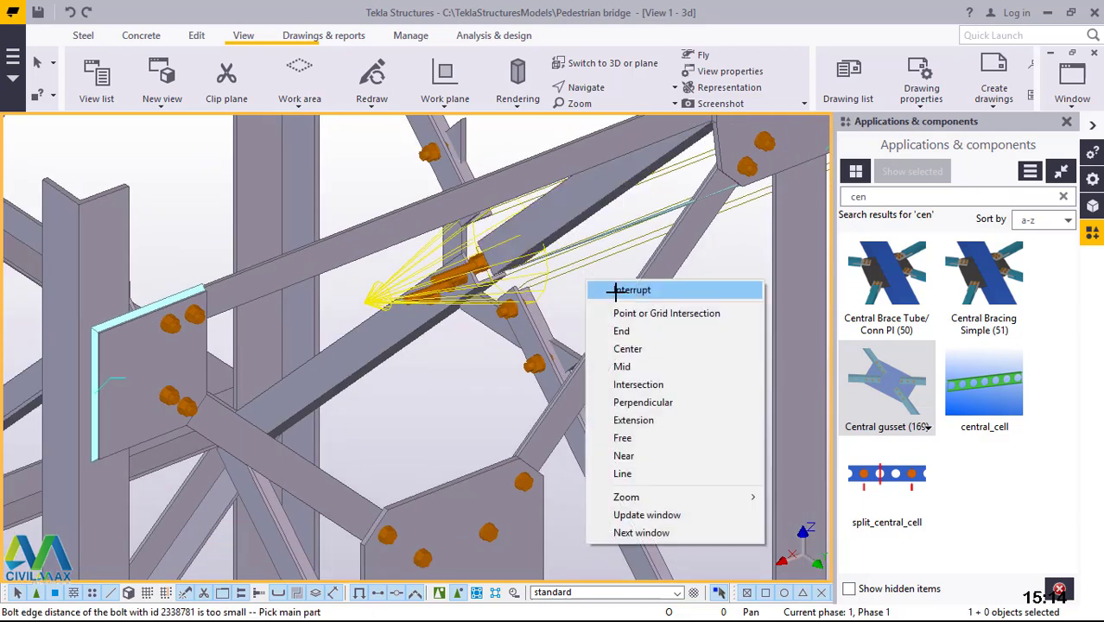
click(623, 289)
click(69, 12)
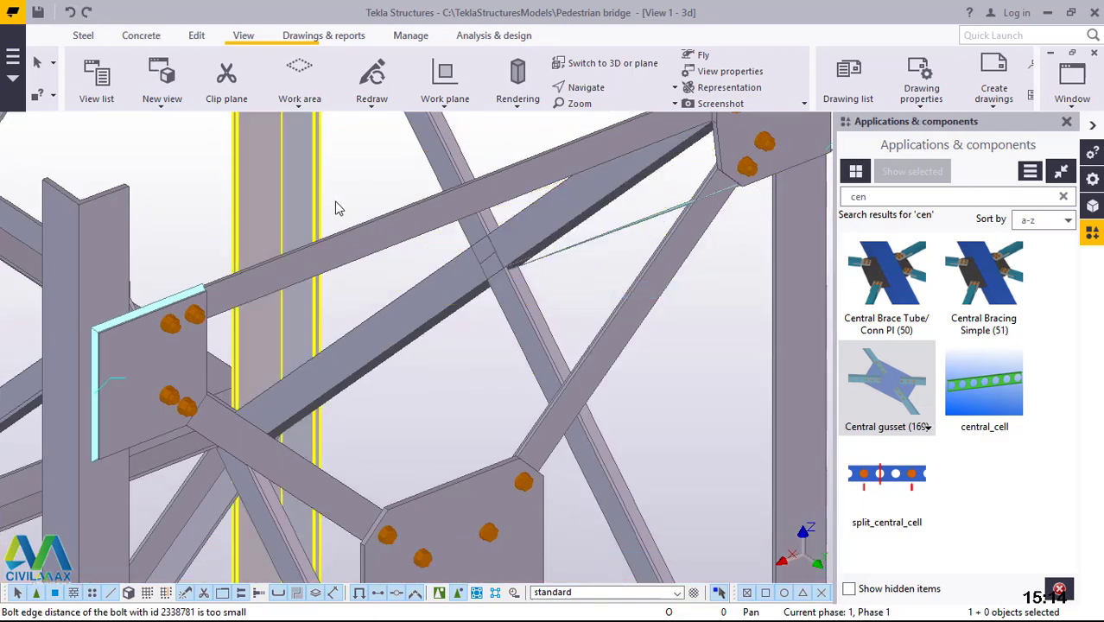
- Rotate the 3D view around the tower to examine the upper bracing from other sides
scroll(376, 197, down, 5)
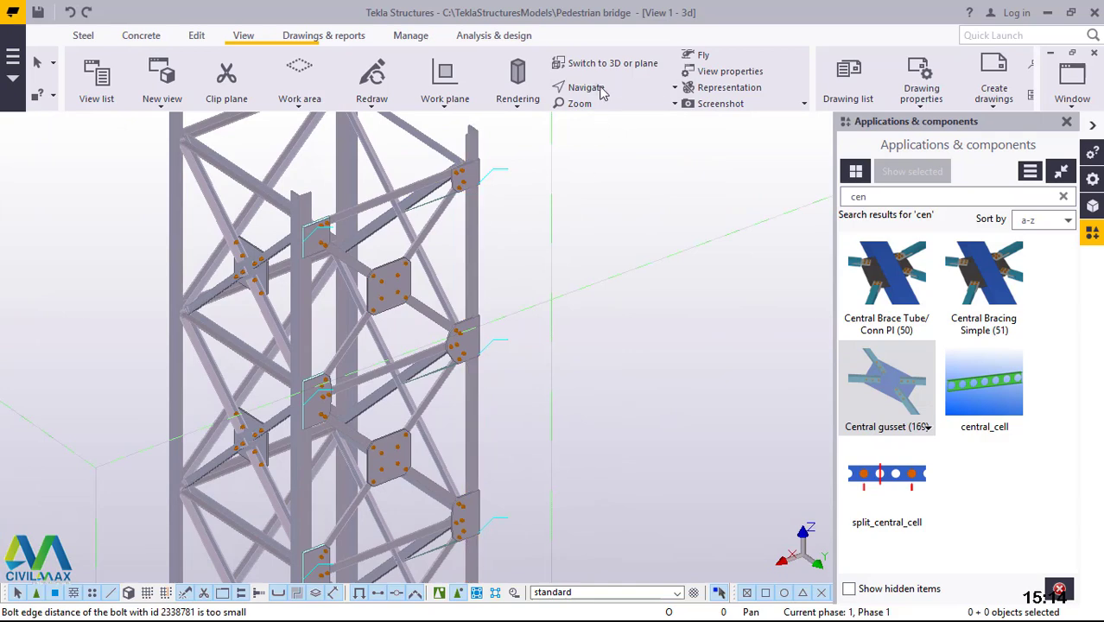
click(586, 87)
click(608, 113)
drag(324, 260, 608, 254)
scroll(608, 254, down, 3)
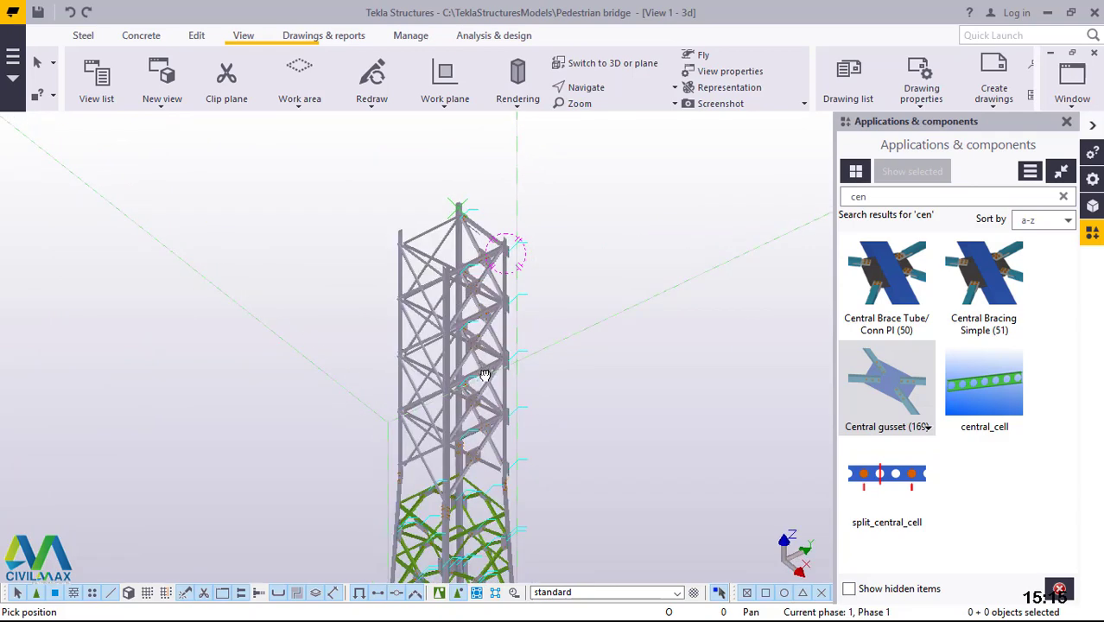
scroll(426, 416, up, 3)
drag(419, 446, 274, 411)
scroll(489, 352, down, 5)
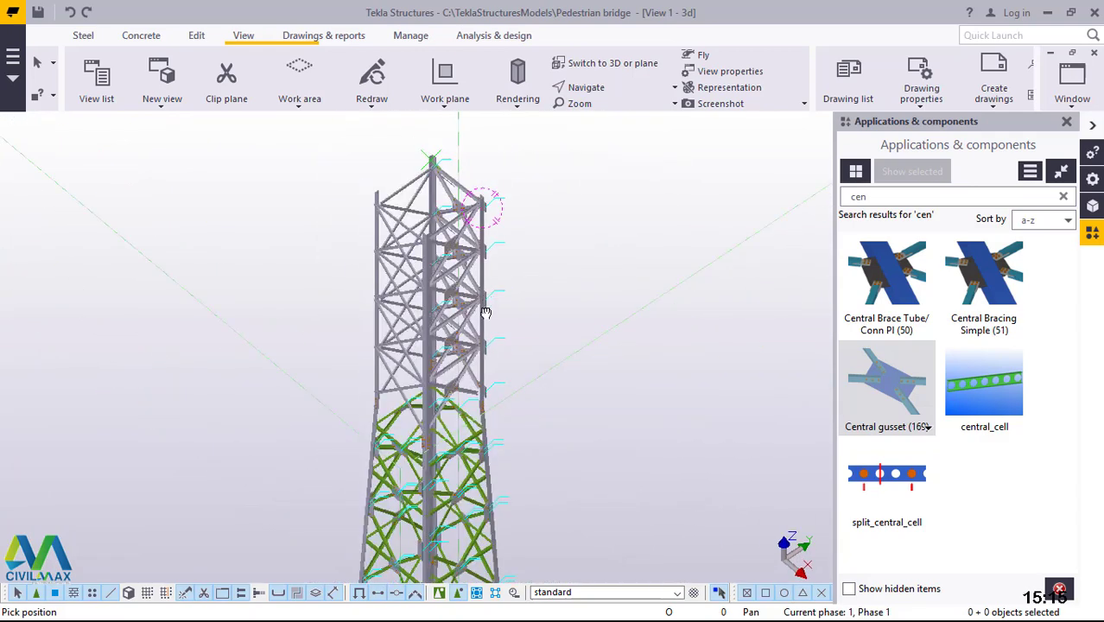
- Switch the view to plan, end the rotation and inspect the braces at the tower's top from above
right_click(589, 241)
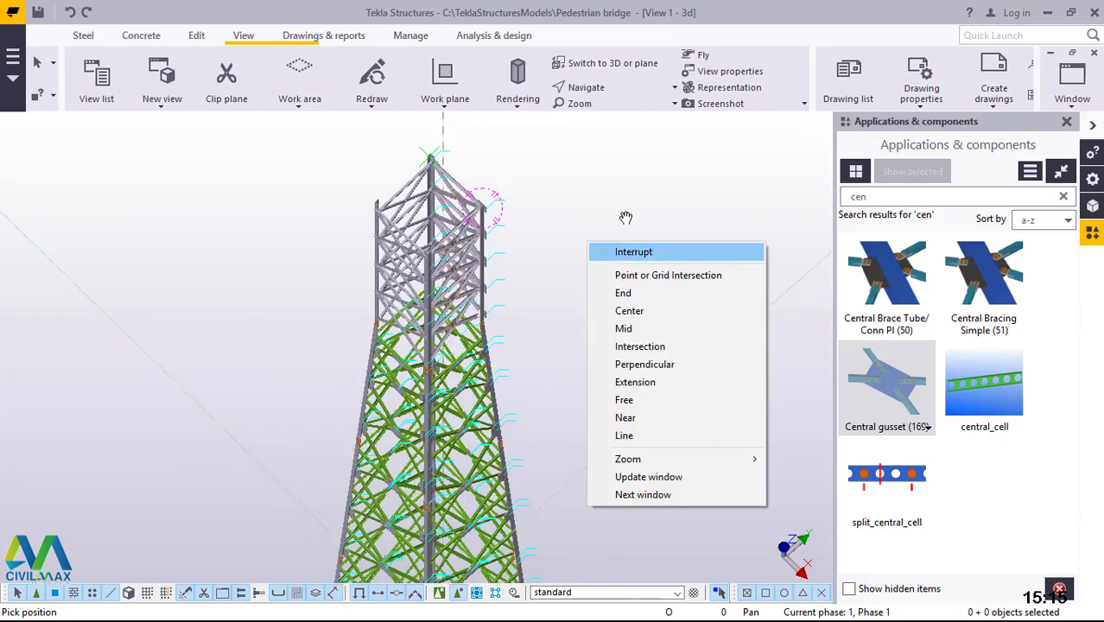
click(612, 63)
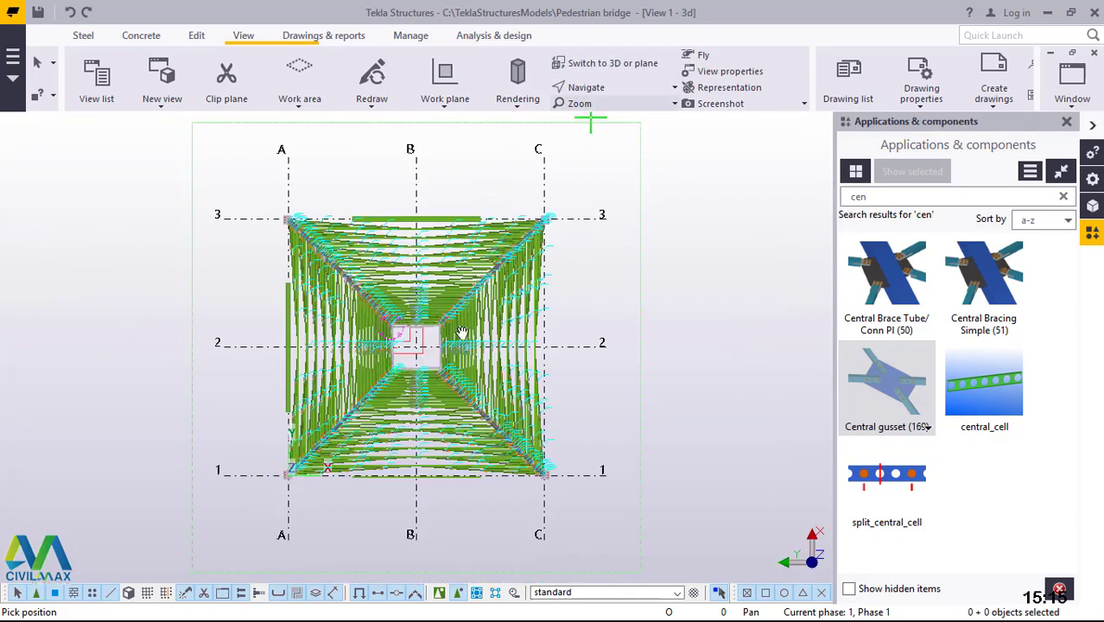
right_click(605, 221)
click(632, 229)
scroll(459, 332, up, 3)
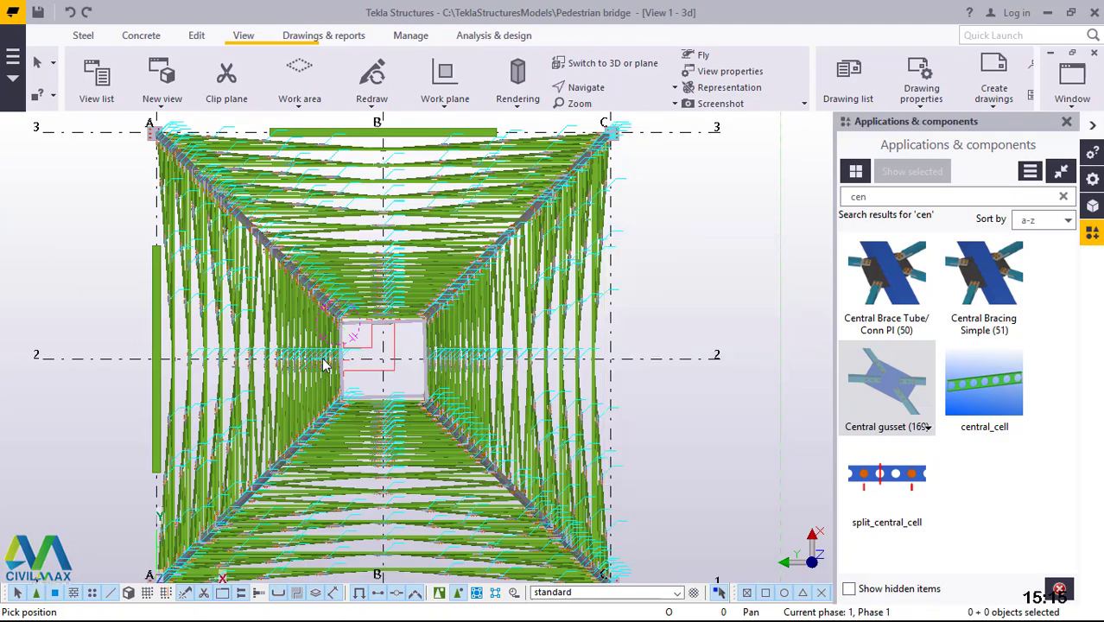
scroll(324, 365, up, 3)
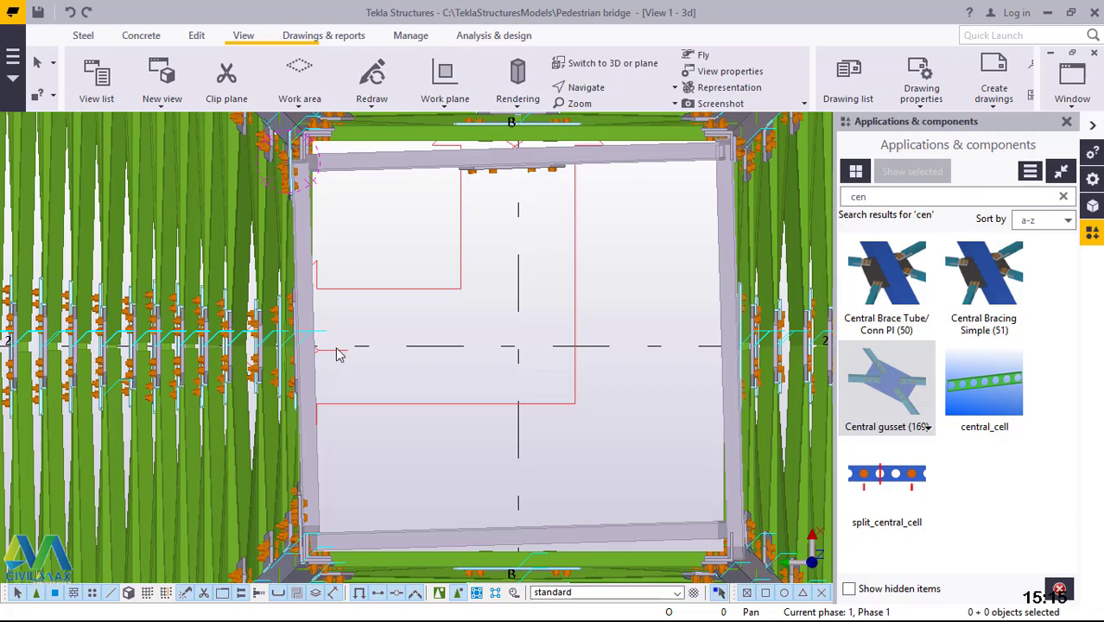
- Switch the view from plan back to 3D
scroll(479, 406, down, 4)
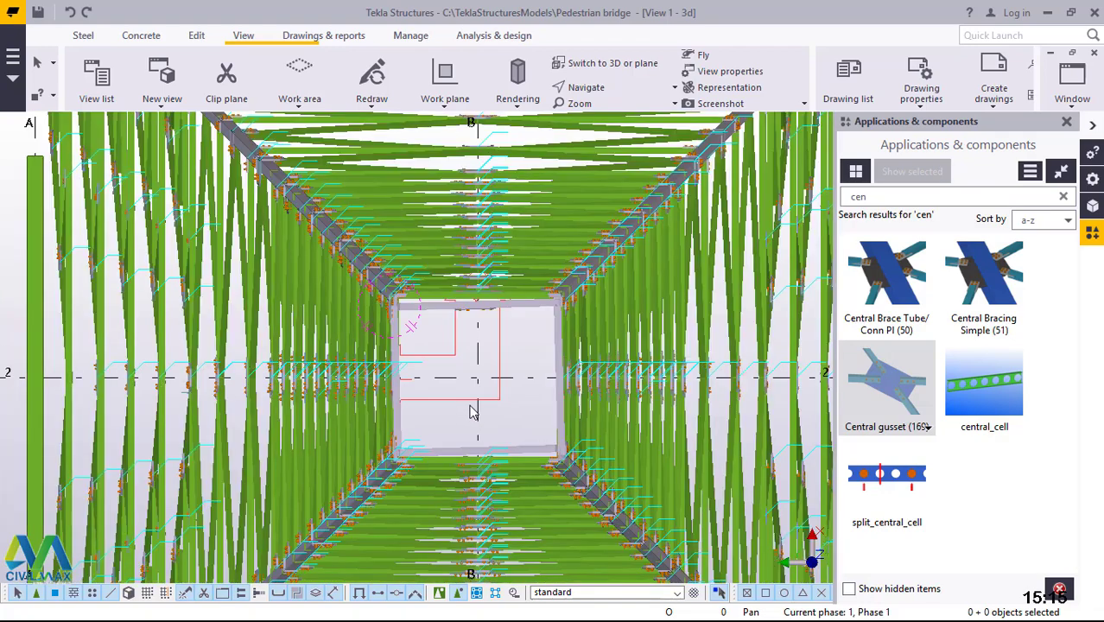
scroll(605, 307, down, 3)
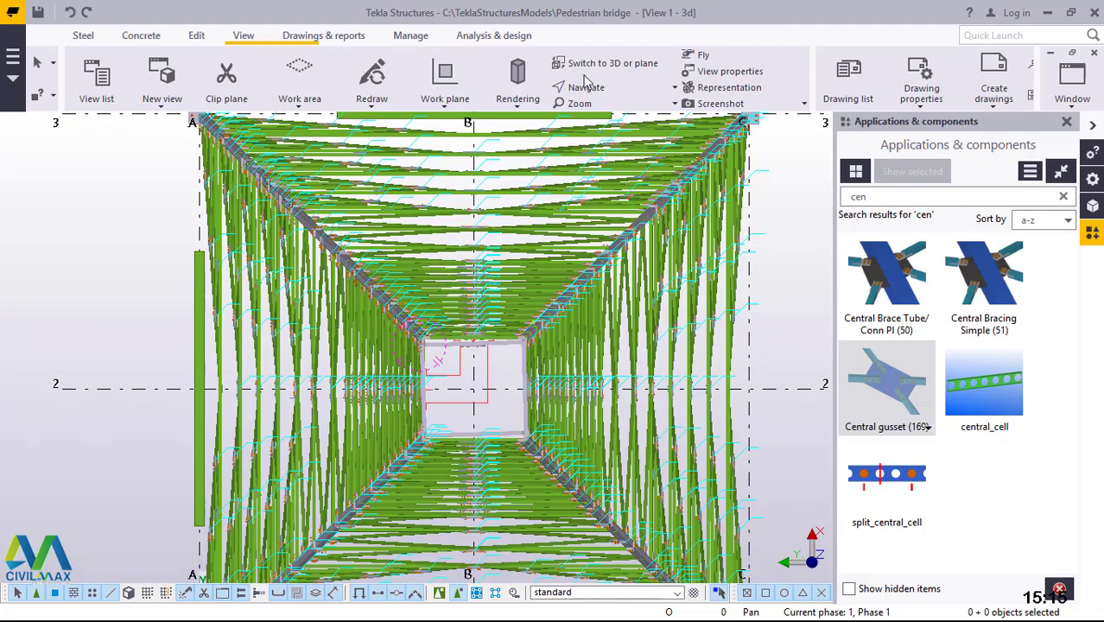
click(596, 67)
- Delete the two stray beams lying on grid lines 3 and A at the tower's base
scroll(415, 519, up, 5)
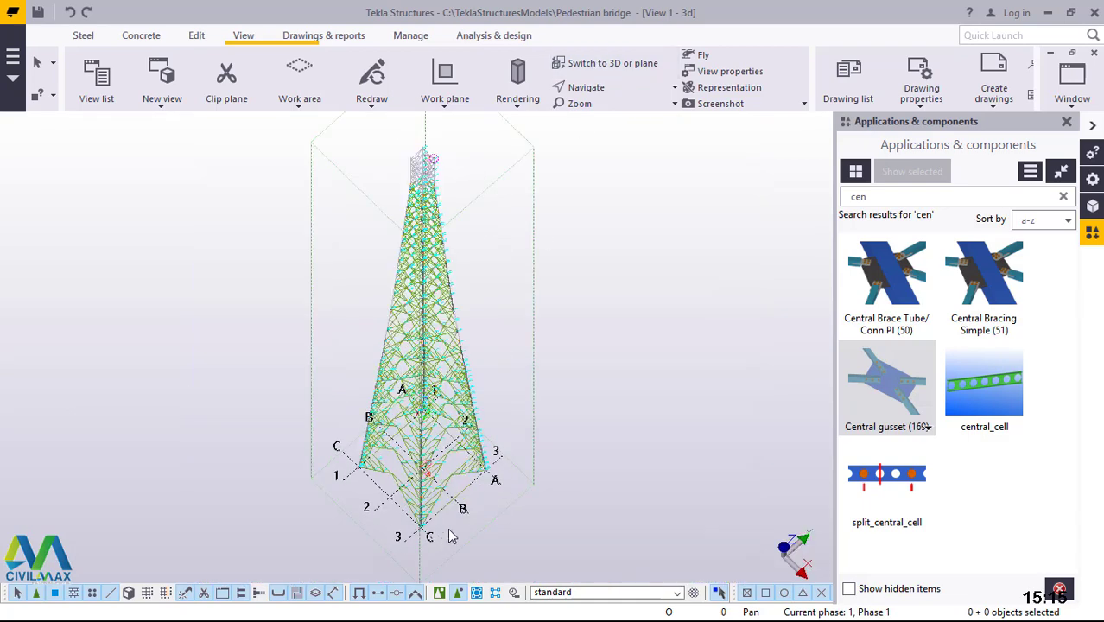
scroll(498, 458, up, 3)
click(512, 452)
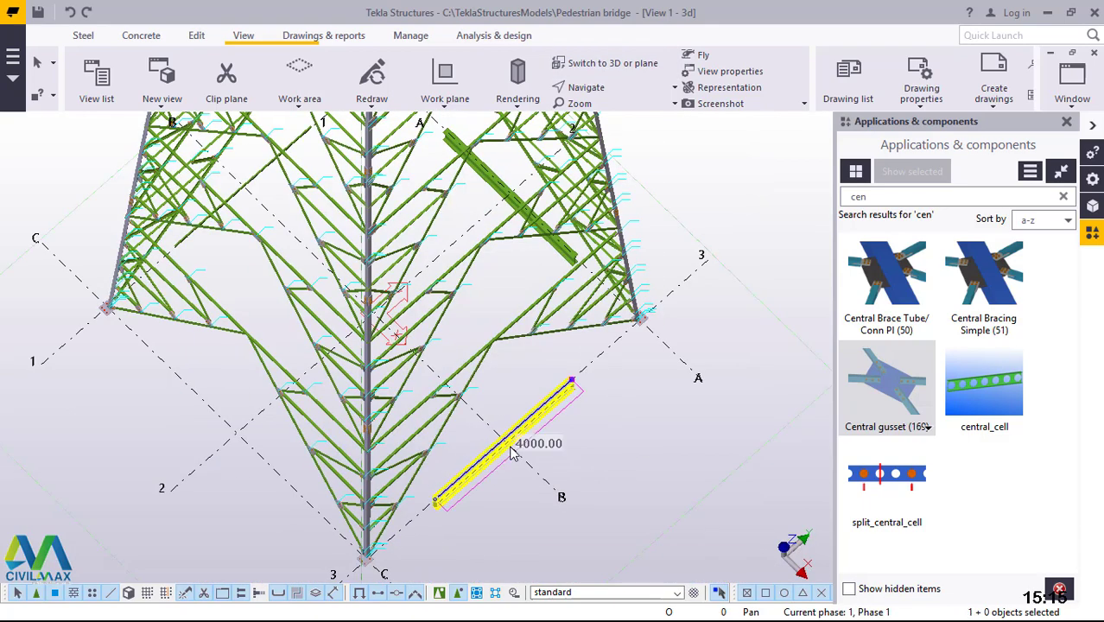
key(Delete)
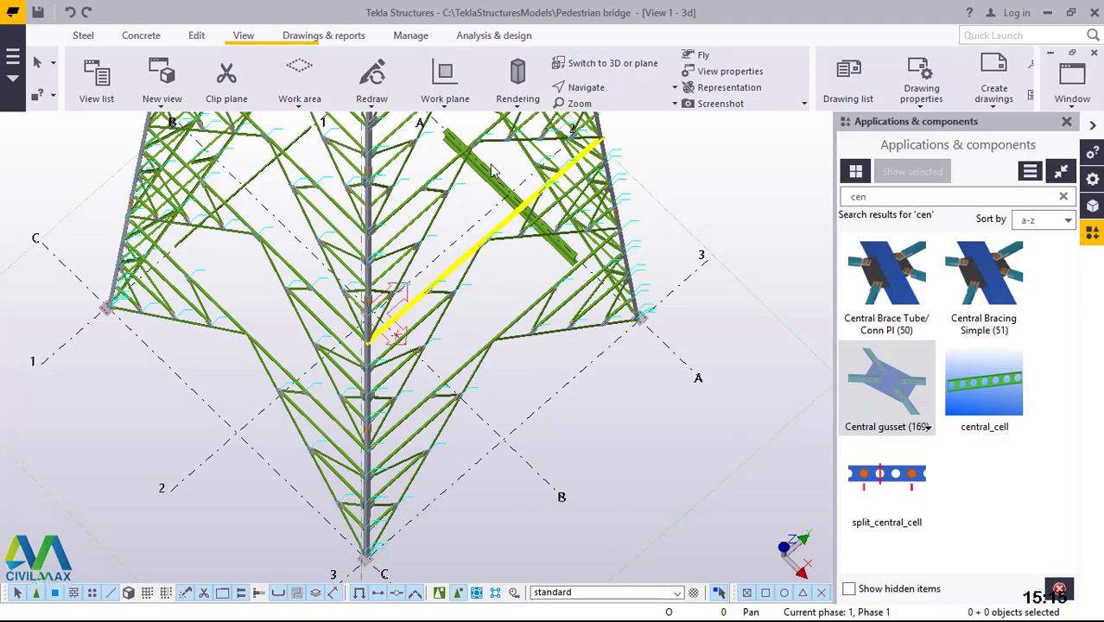
scroll(522, 197, up, 3)
key(Escape)
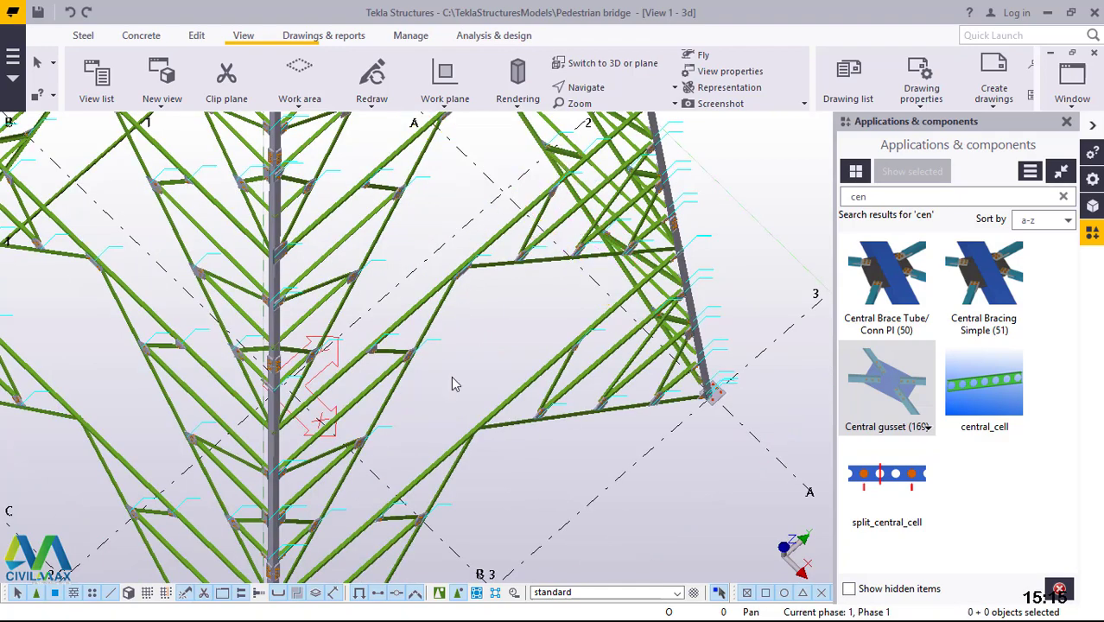
- Rotate the 3D view around the tower's base to examine the gusset connections along the front leg
scroll(464, 512, down, 8)
scroll(462, 449, up, 2)
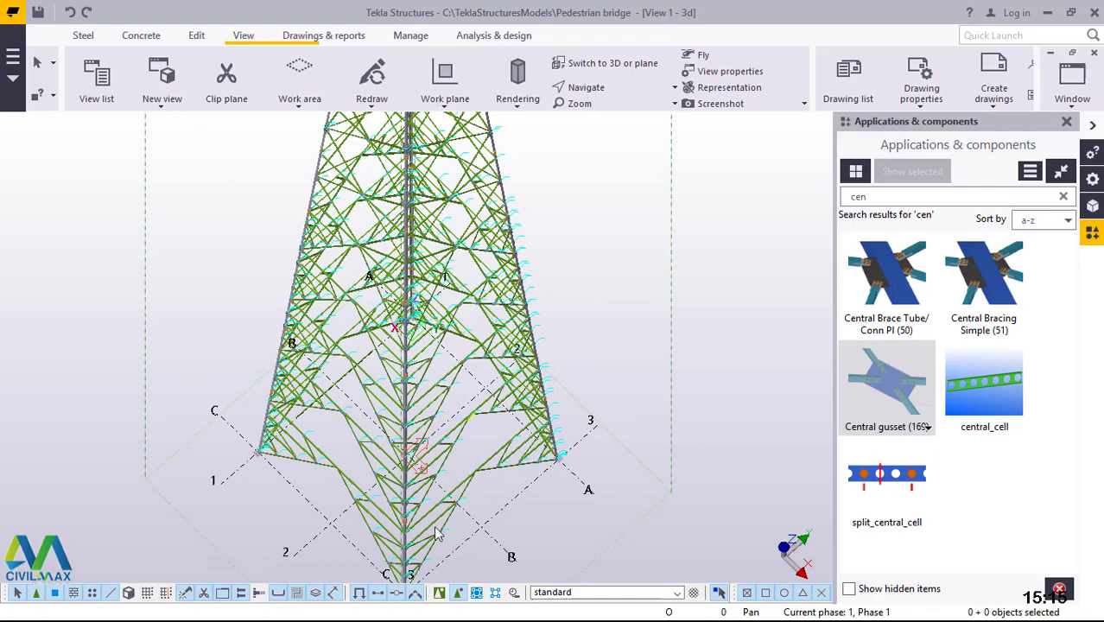
scroll(436, 534, up, 2)
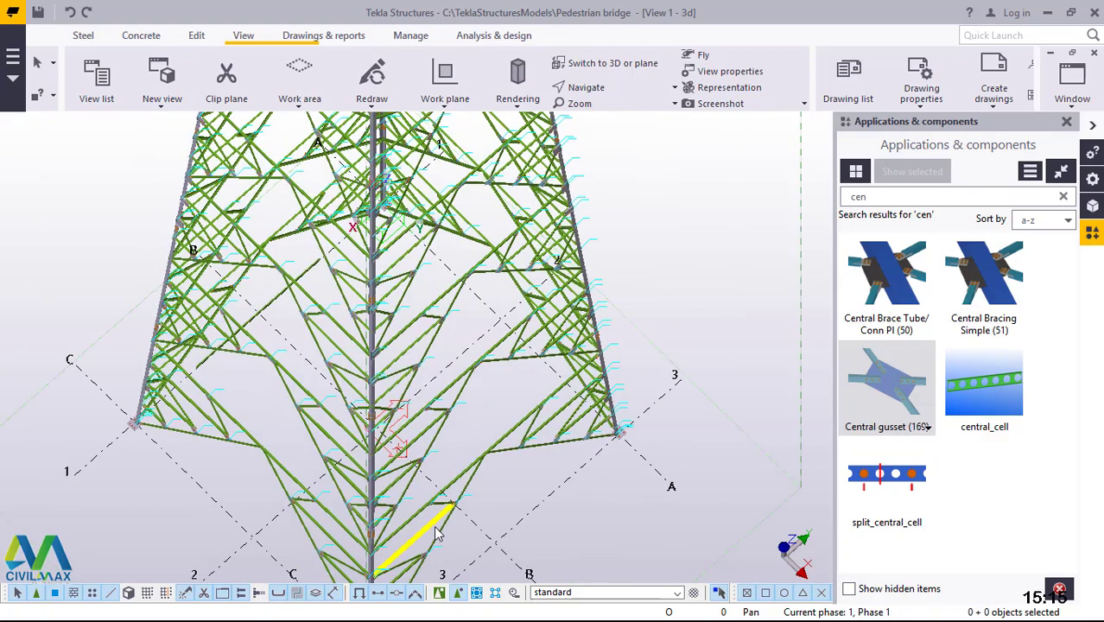
scroll(432, 535, down, 3)
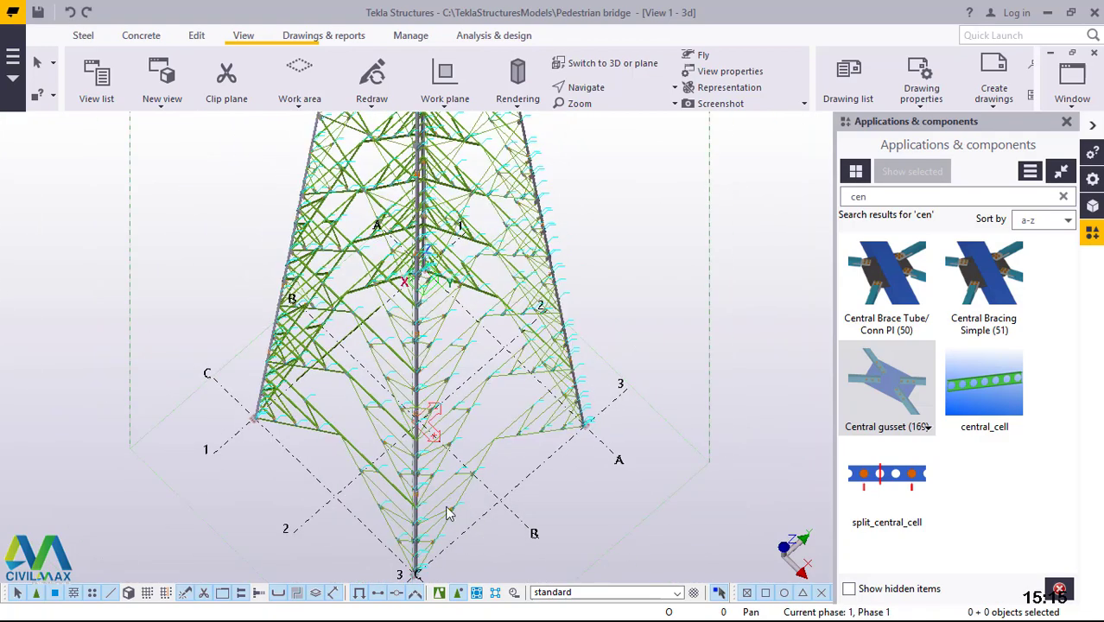
scroll(424, 536, up, 2)
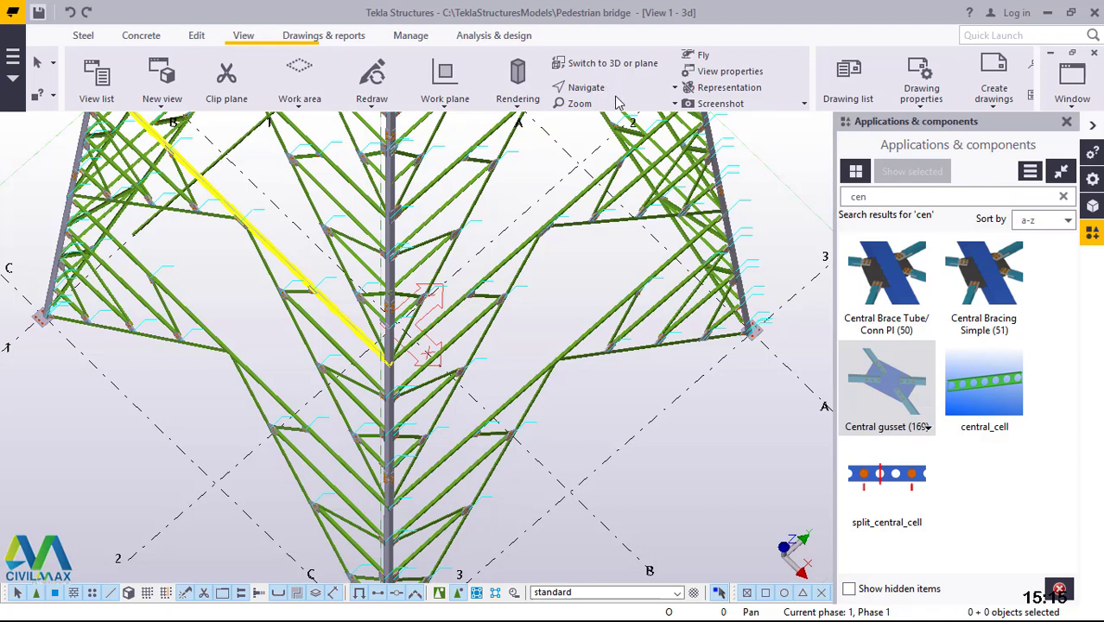
click(587, 87)
click(612, 121)
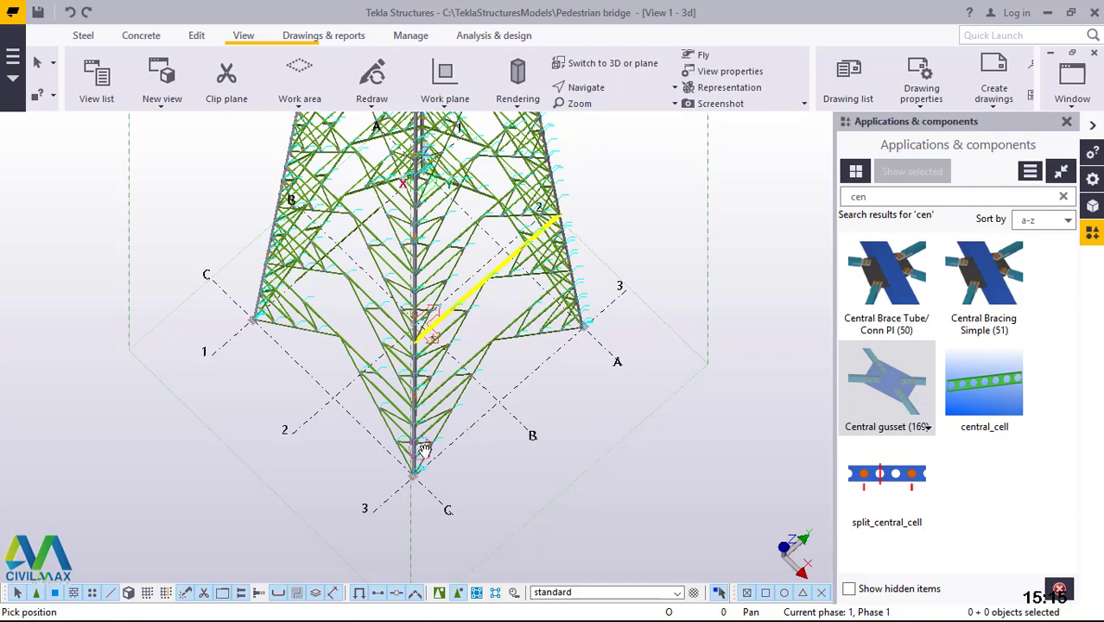
drag(425, 451, 440, 407)
scroll(425, 426, up, 3)
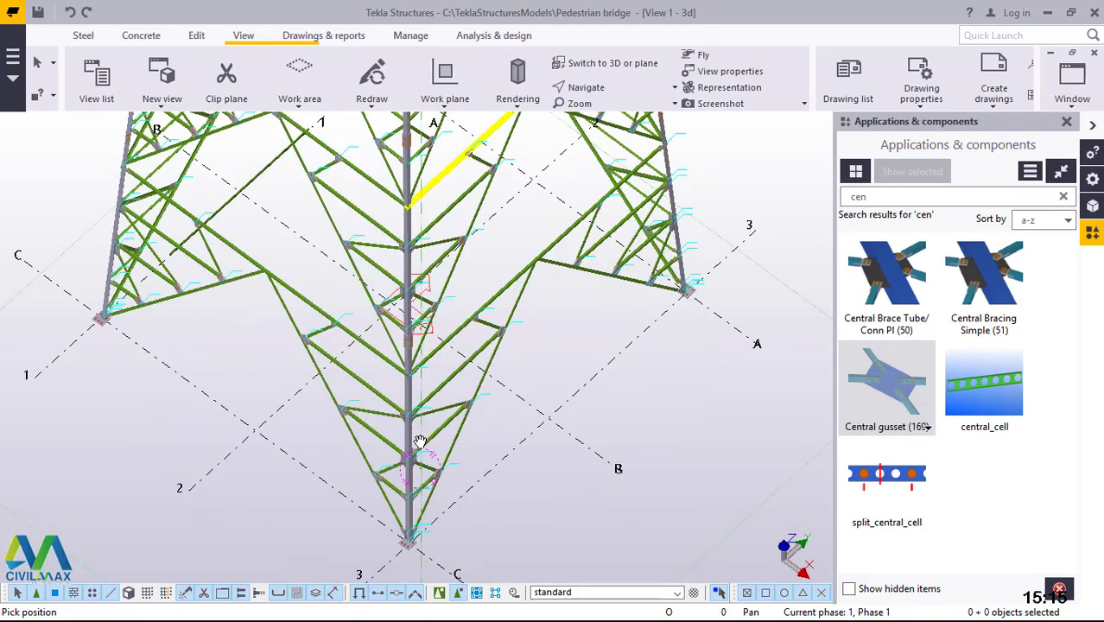
scroll(420, 448, up, 6)
drag(412, 439, 339, 378)
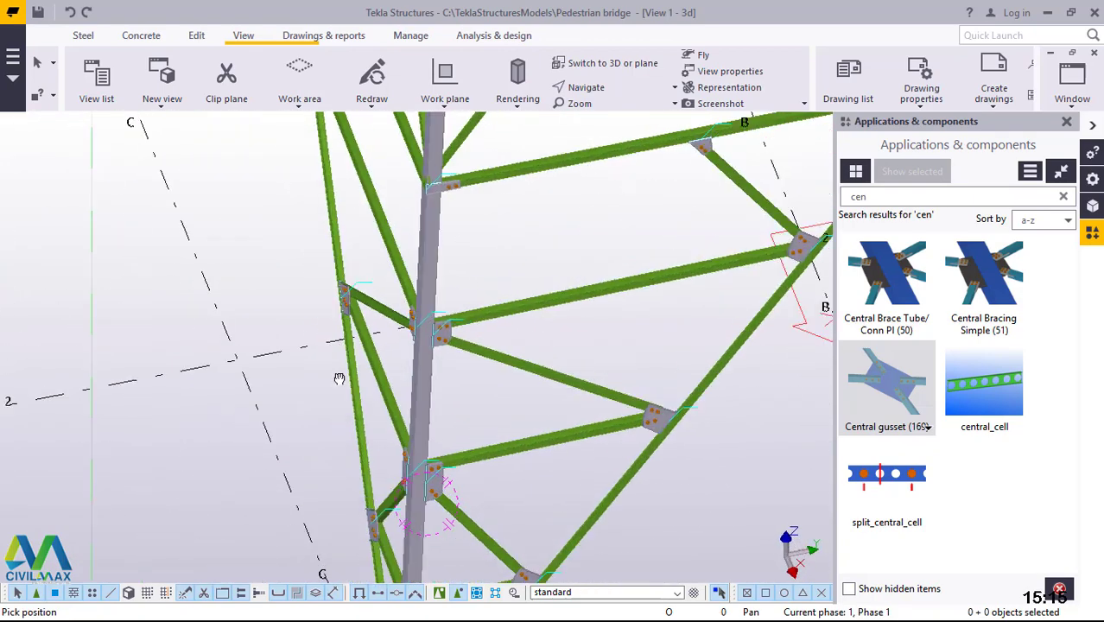
ctrl+middle_drag(343, 283, 426, 347)
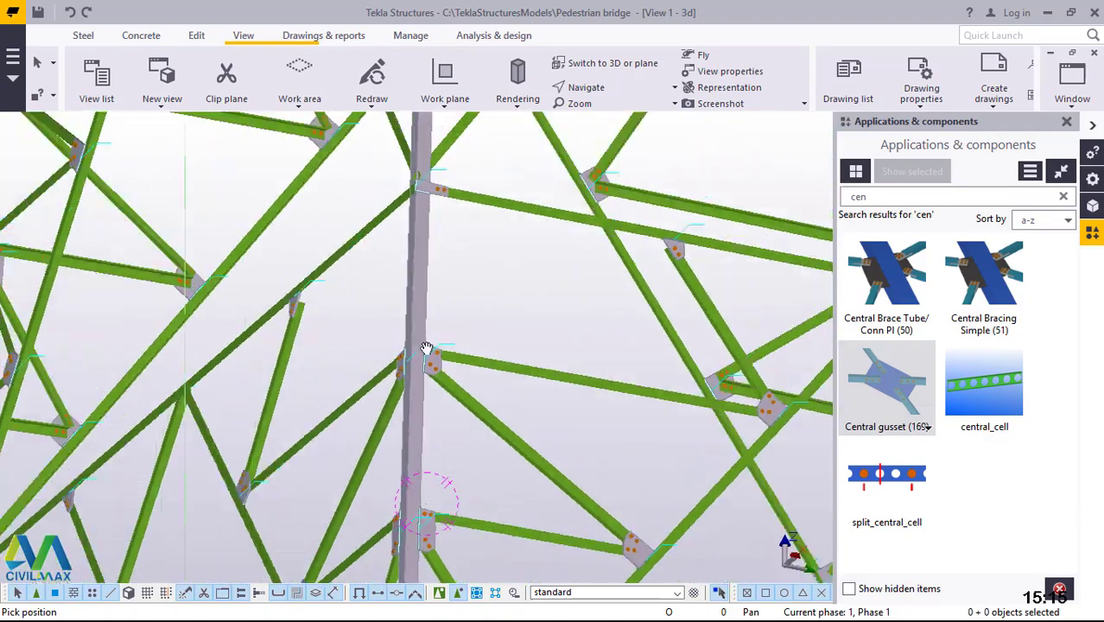
ctrl+middle_drag(444, 423, 439, 395)
drag(439, 395, 419, 440)
- Examine the whole tower from its base to its top in the rotated 3D view, then end the rotation
scroll(419, 441, down, 5)
ctrl+middle_drag(493, 362, 473, 499)
drag(474, 500, 493, 389)
mouse_move(485, 449)
mouse_down()
mouse_move(488, 409)
mouse_move(490, 447)
mouse_up()
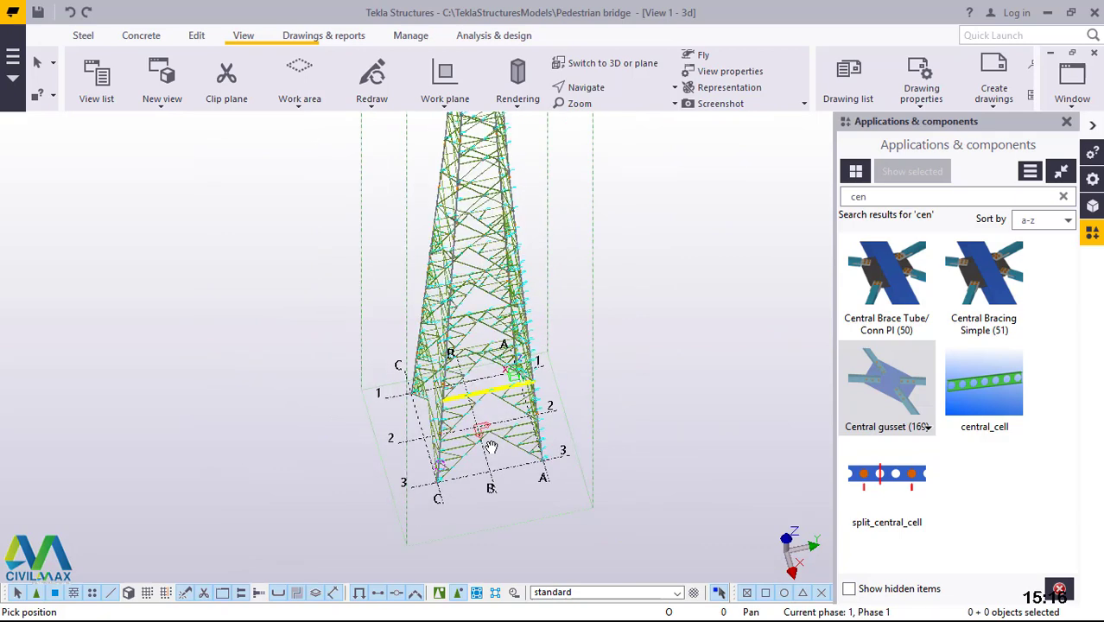
scroll(480, 458, down, 5)
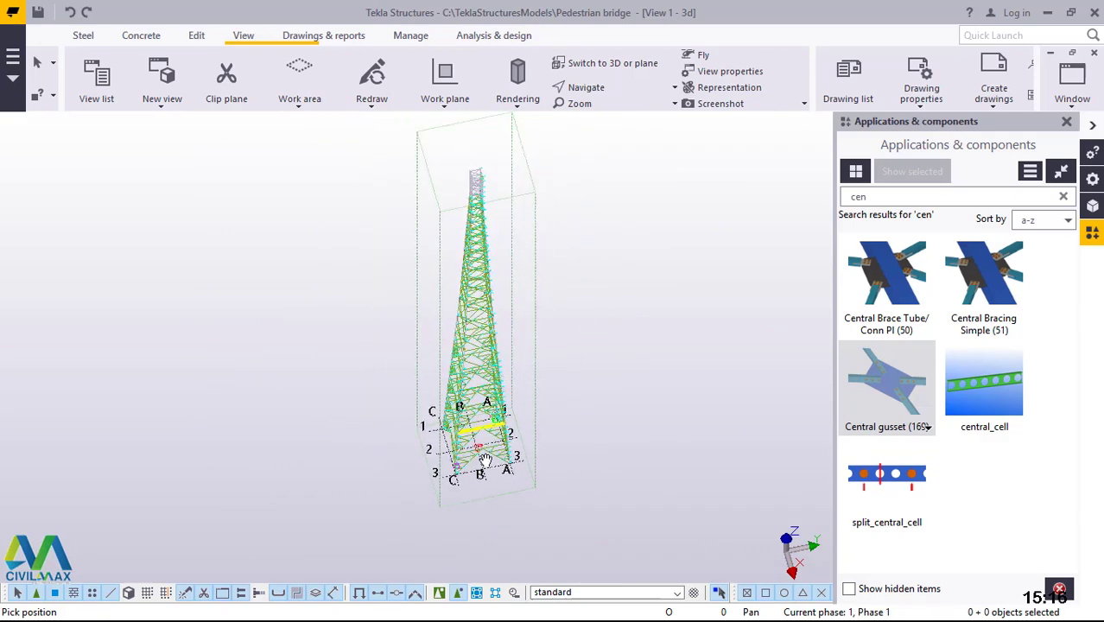
scroll(474, 216, up, 8)
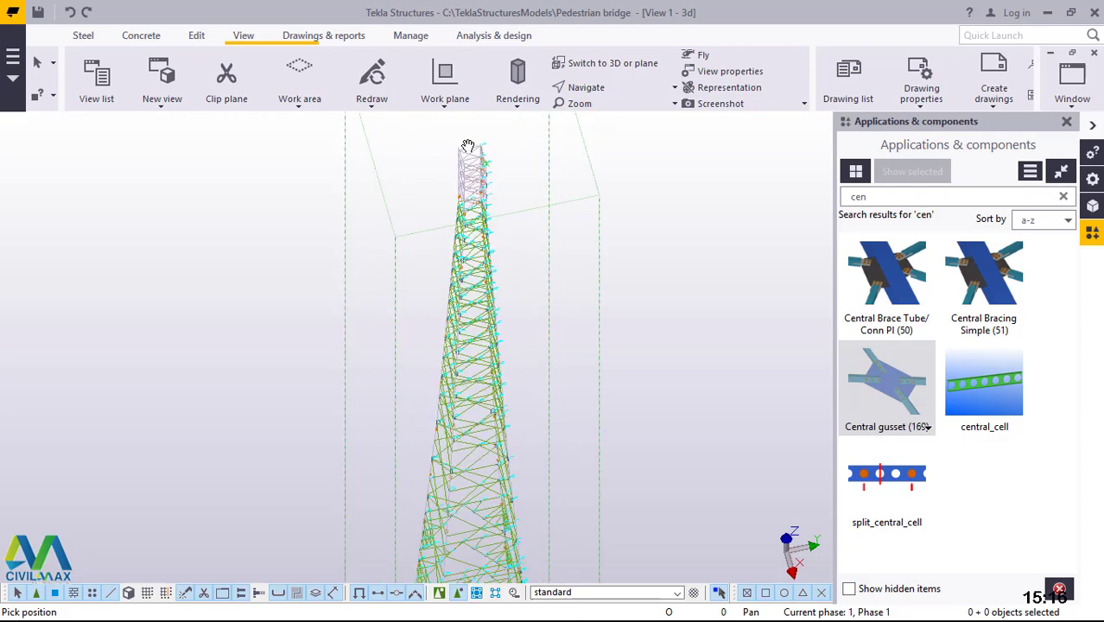
right_click(582, 174)
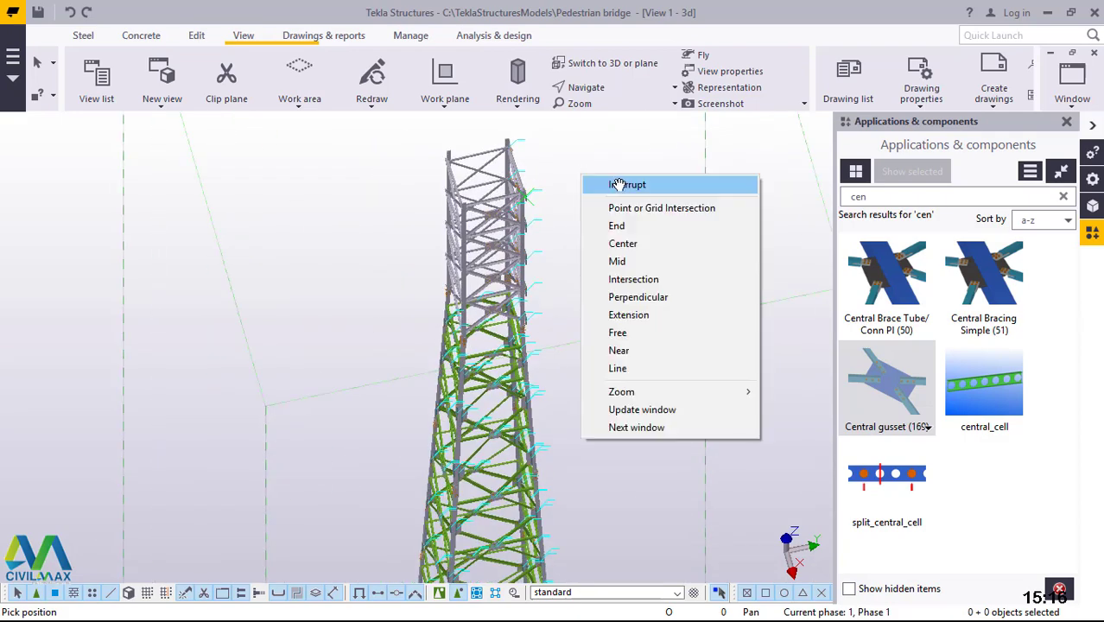
click(617, 183)
- Inspect the gusset plates in the tower's upper bracing and close the Applications & components catalog
scroll(499, 177, up, 1)
scroll(484, 192, up, 5)
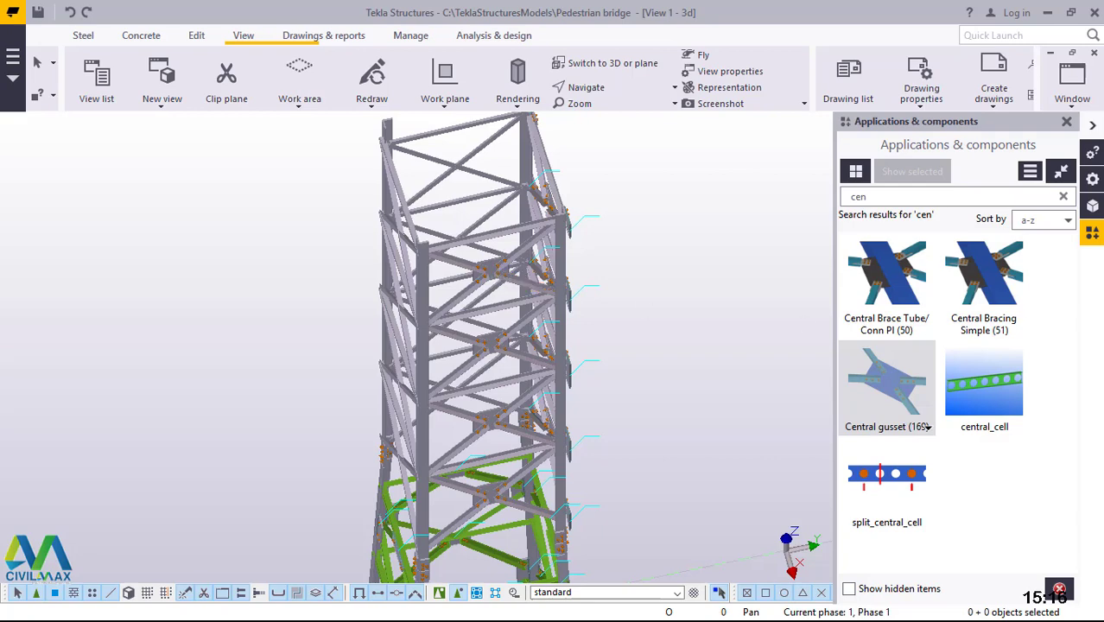
click(1068, 124)
scroll(493, 233, down, 1)
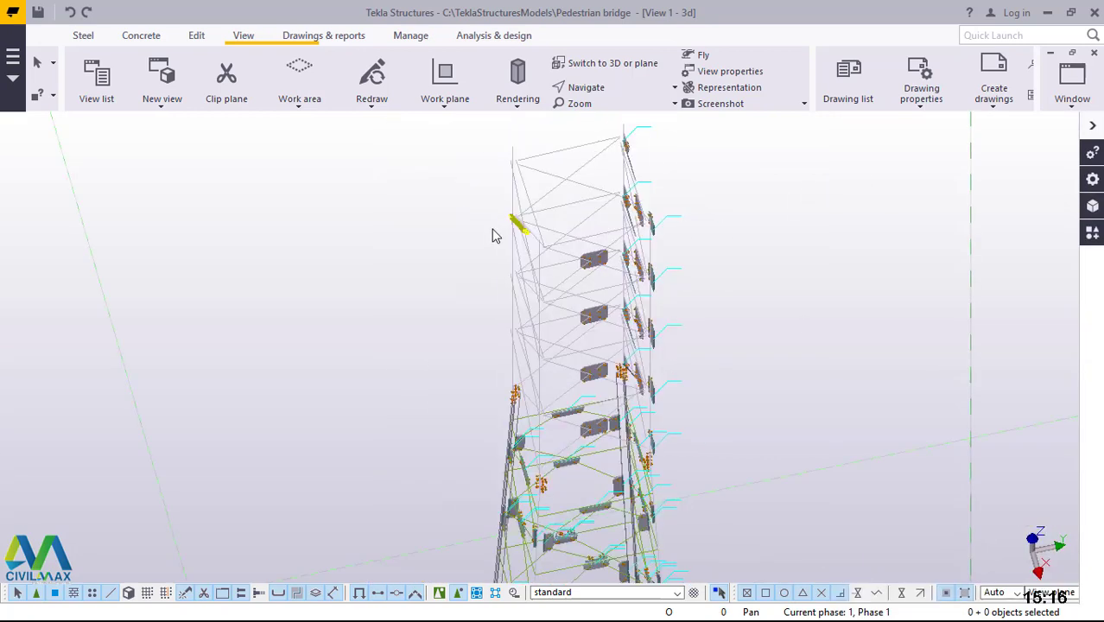